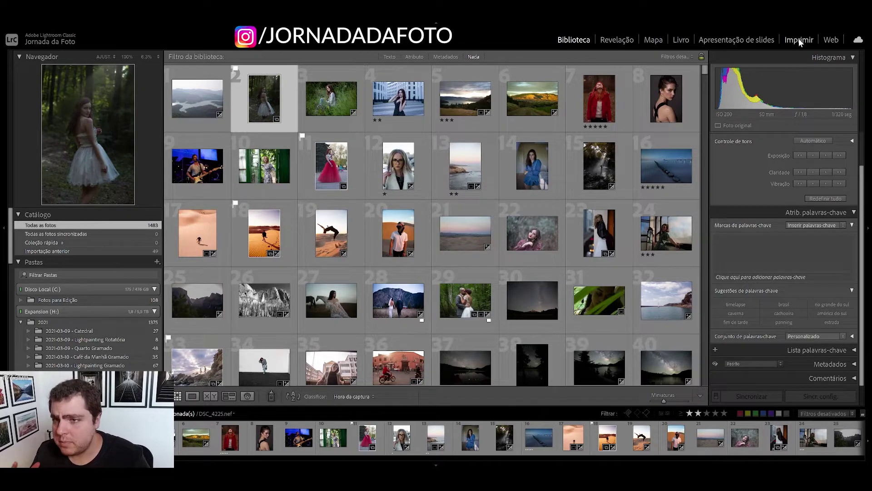
# Preview the web gallery in IU Lightroom, Jornal antigo, Azul-gelo, then Branco puro, and return to Library.
pyautogui.click(831, 39)
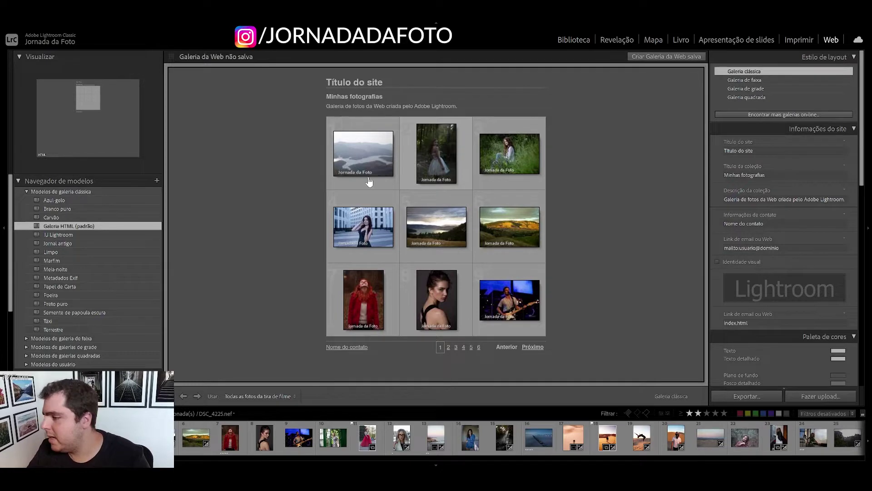
pyautogui.click(88, 235)
pyautogui.click(83, 242)
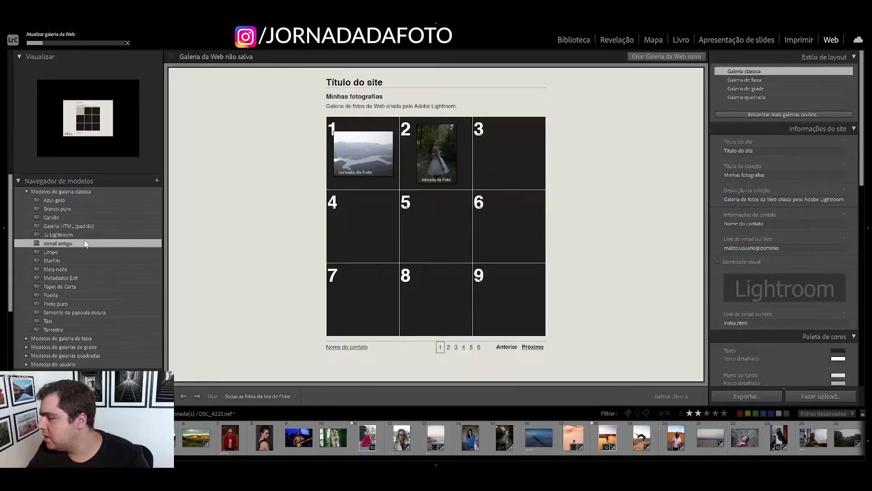
pyautogui.click(61, 200)
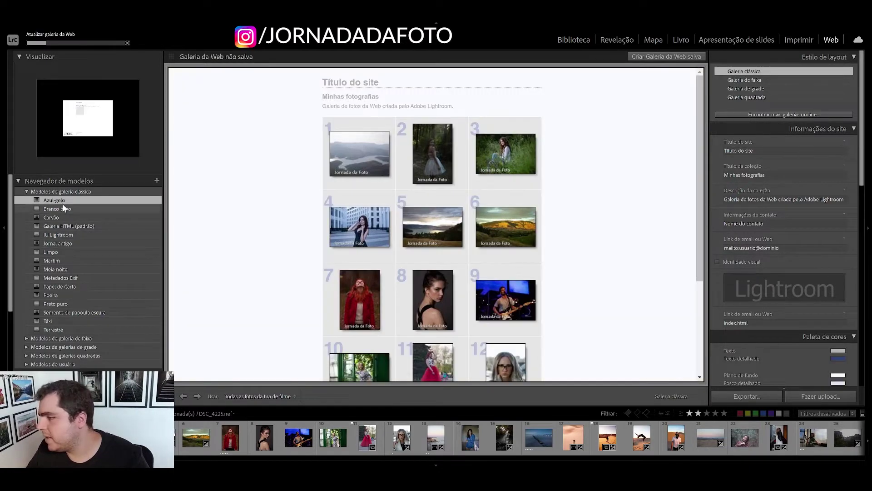
pyautogui.scroll(-3, 407, 228)
pyautogui.scroll(3, 415, 220)
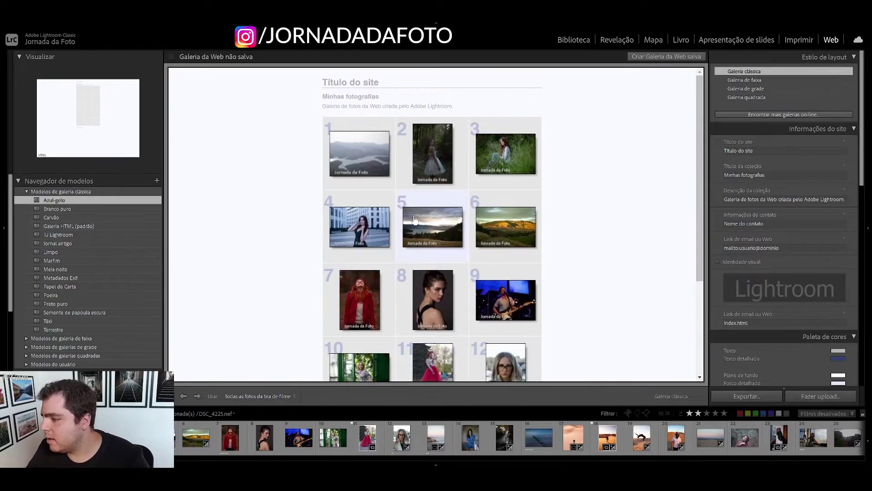
pyautogui.click(57, 208)
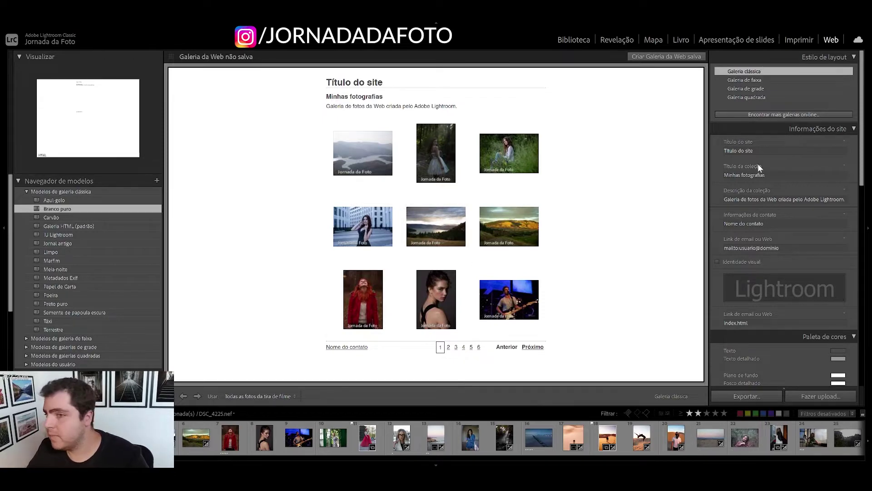
pyautogui.click(576, 40)
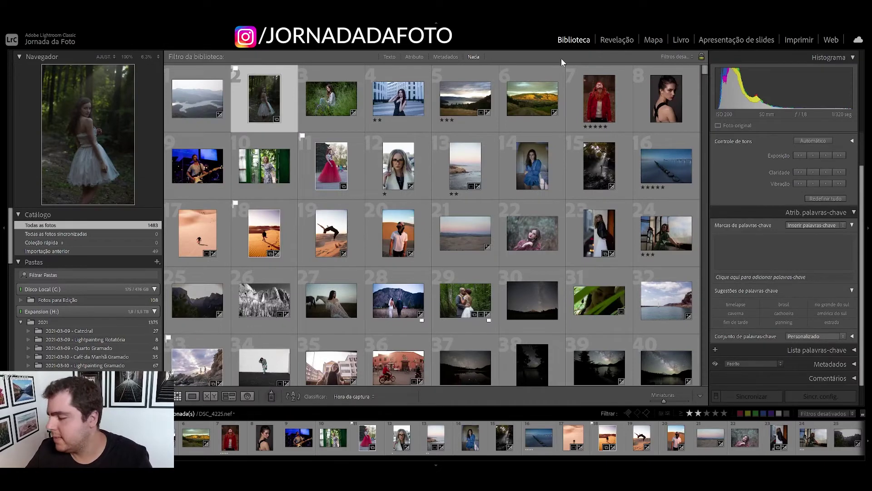
pyautogui.moveTo(331, 99)
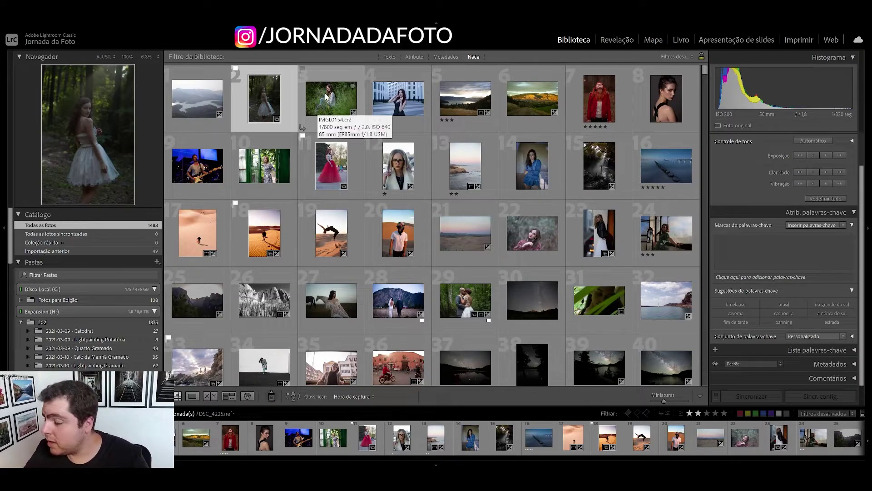
# Preview the grass, lake and white-buildings photos, then turn on the Atributo filter.
pyautogui.click(323, 100)
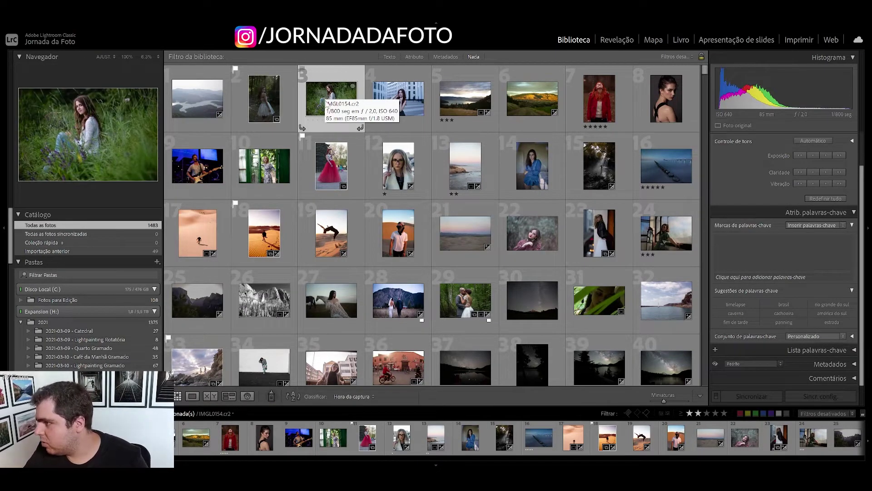
pyautogui.moveTo(398, 165)
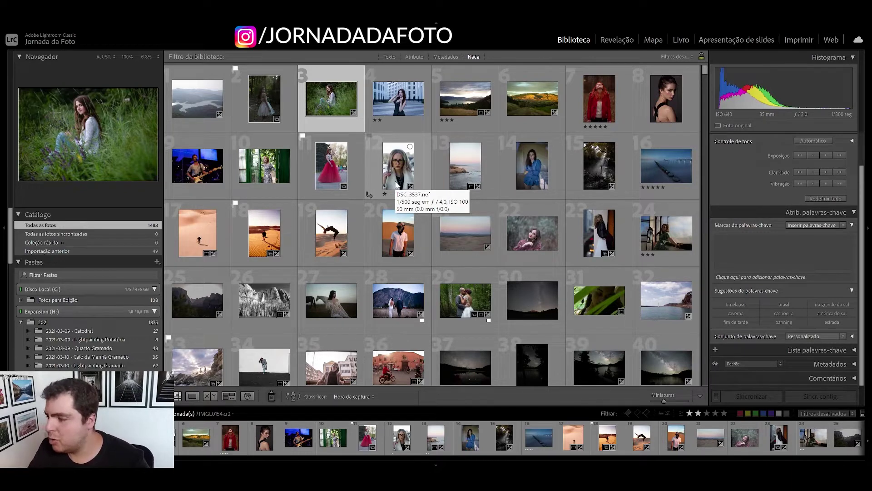
pyautogui.moveTo(398, 103)
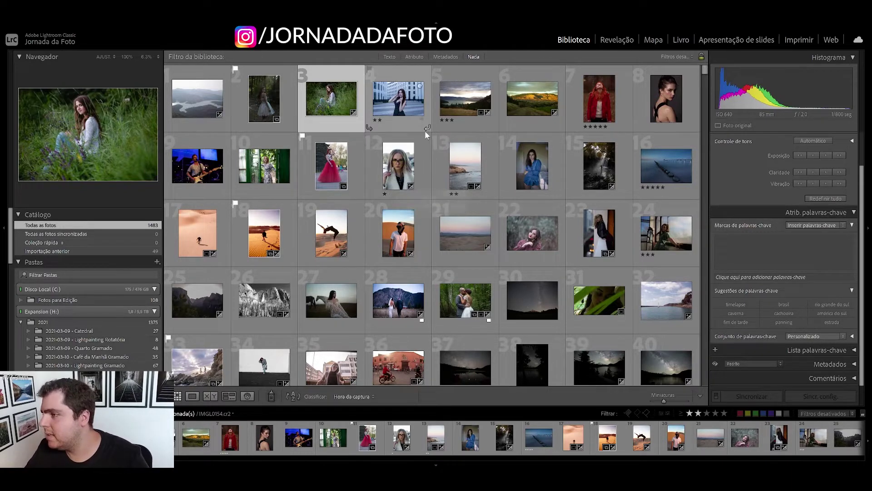
pyautogui.click(461, 104)
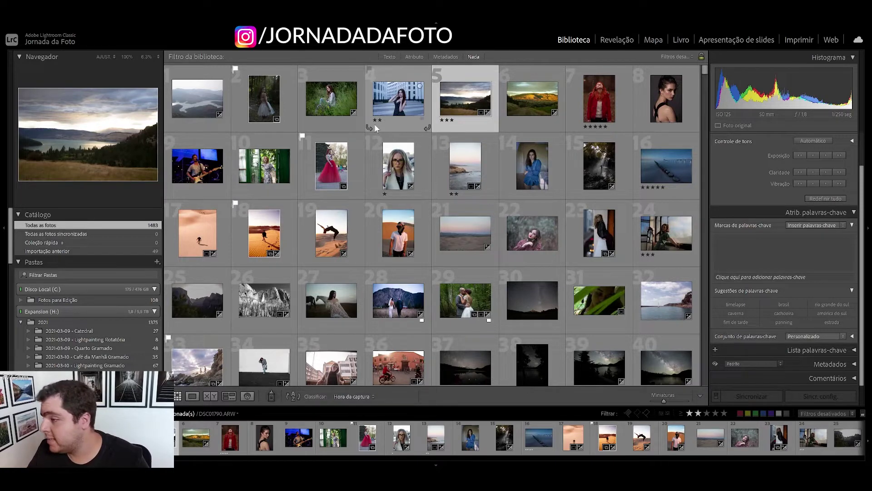
pyautogui.click(396, 109)
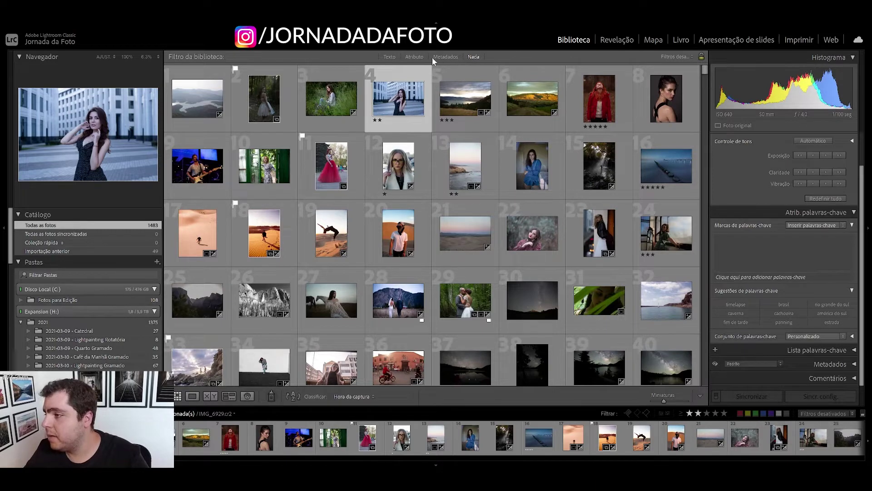
pyautogui.click(415, 57)
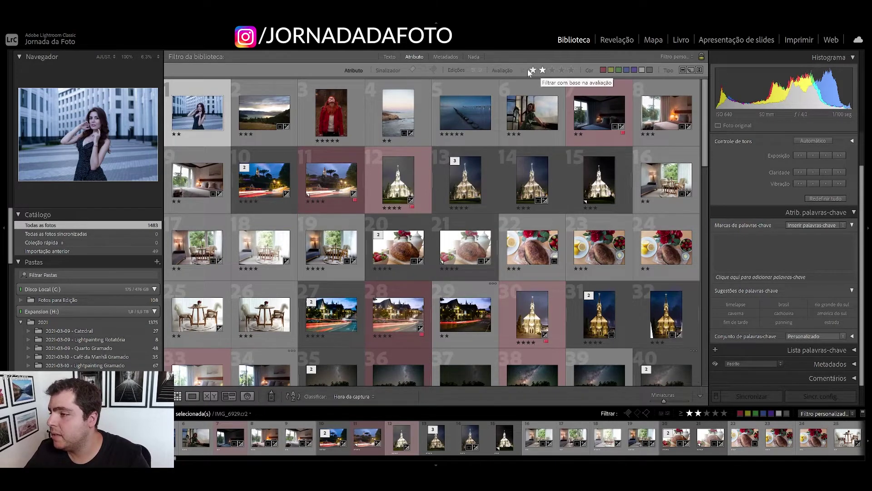
# Try three-, four- and one-star rating filters and a red-label filter, with thumbnail ratings shown.
pyautogui.click(552, 70)
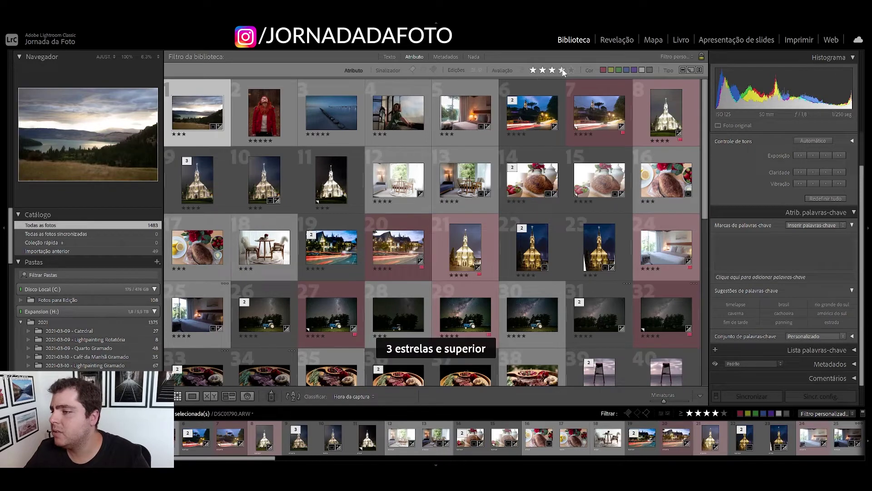
pyautogui.click(562, 70)
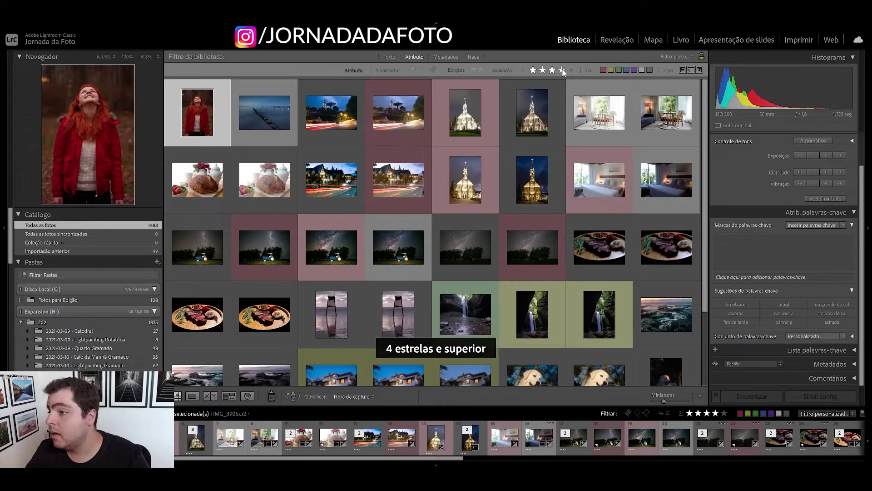
pyautogui.press('j')
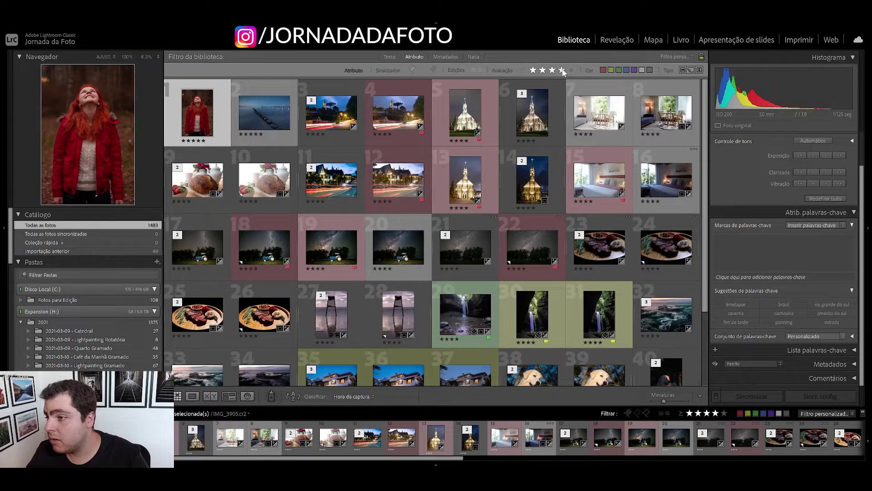
pyautogui.click(603, 70)
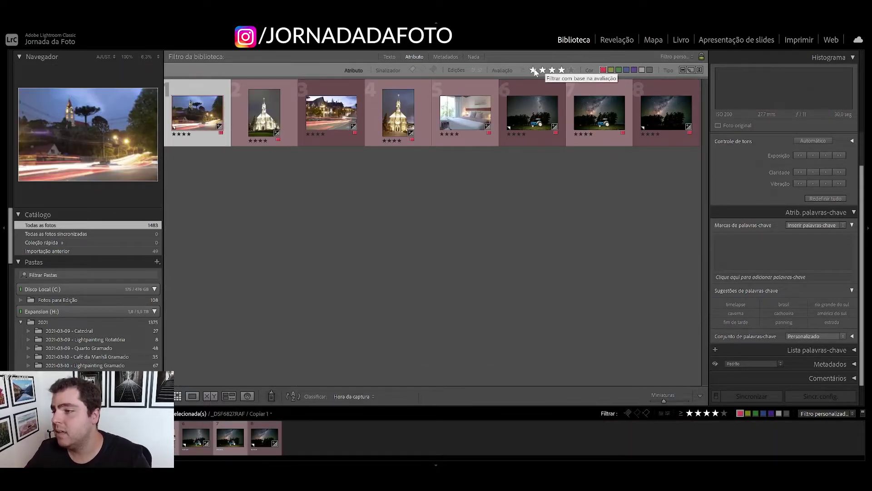
pyautogui.click(534, 71)
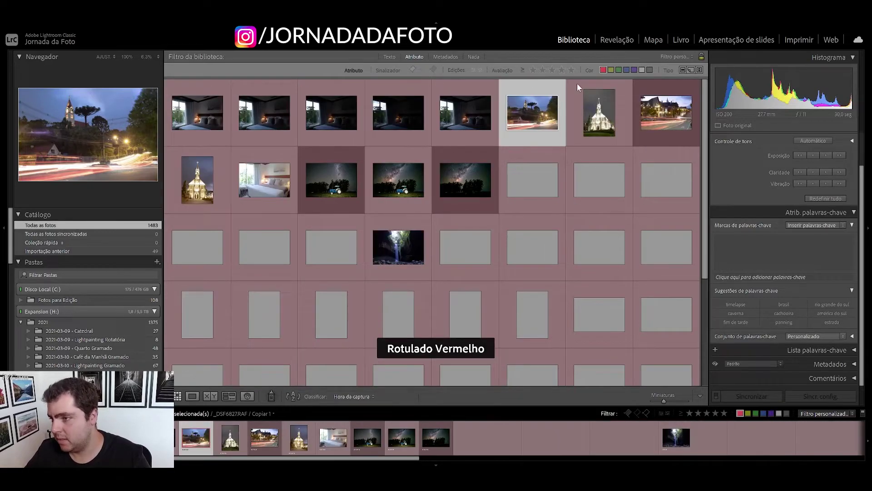
# Switch to a yellow-label filter, then turn it off so the grid shows Sem filtro.
pyautogui.click(611, 70)
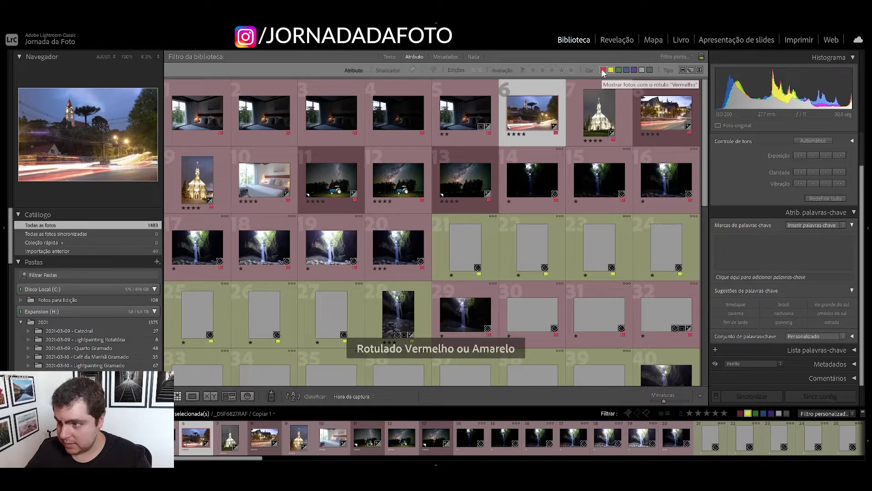
pyautogui.click(604, 71)
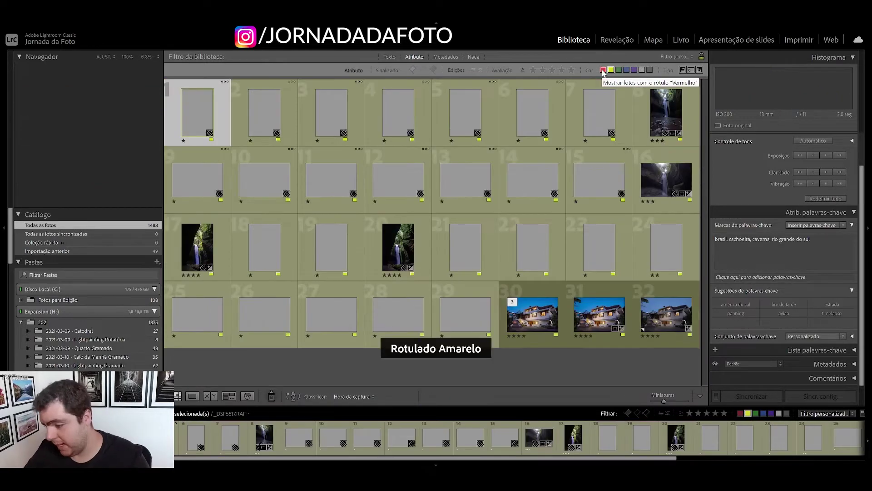
pyautogui.click(609, 72)
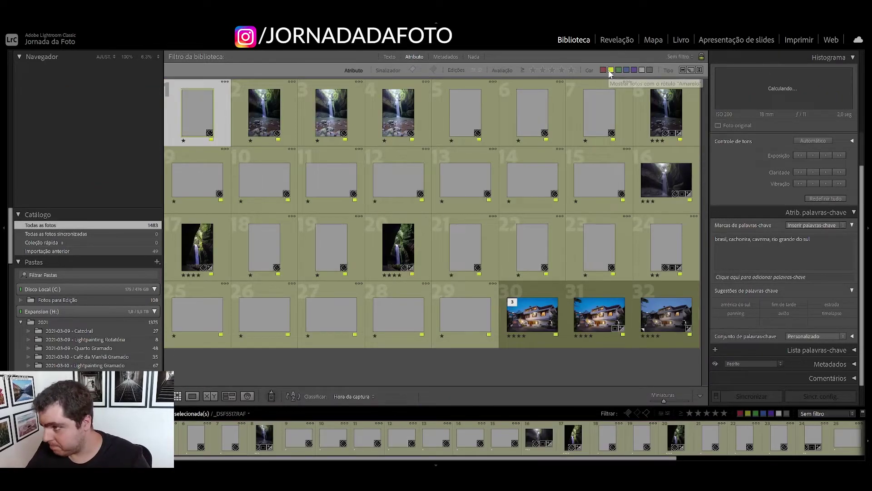
pyautogui.click(610, 72)
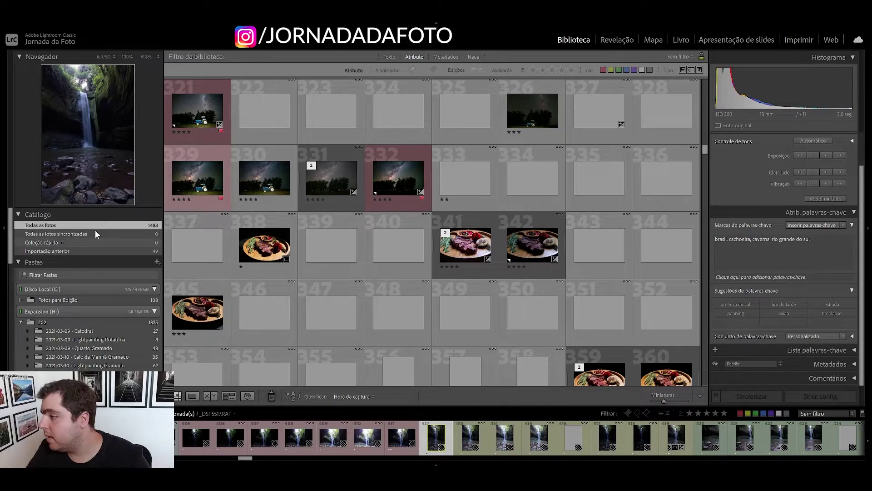
# Show the Importação anterior photos and collapse the Expansion (H:) drive to reveal the smart collections.
pyautogui.click(91, 251)
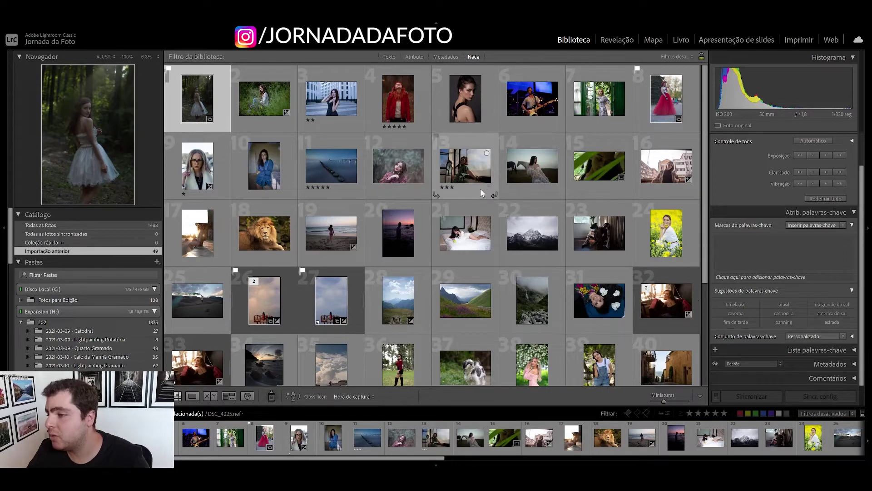
pyautogui.scroll(-3, 58, 296)
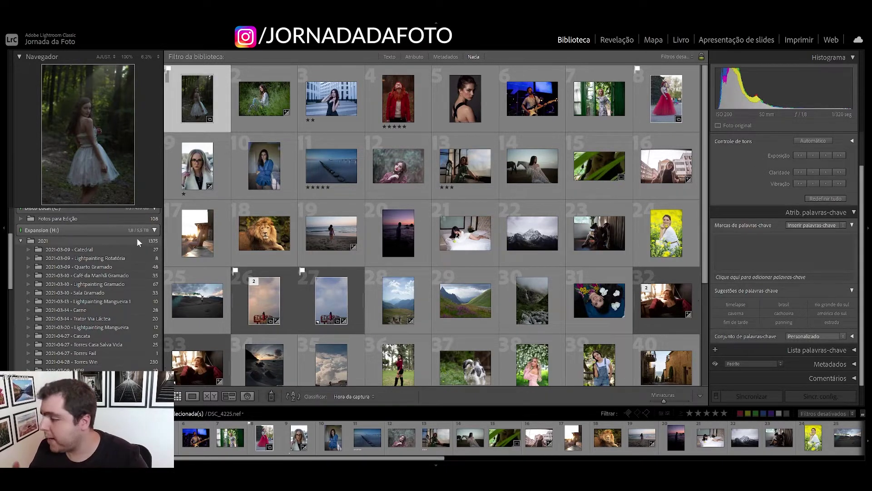
pyautogui.click(154, 230)
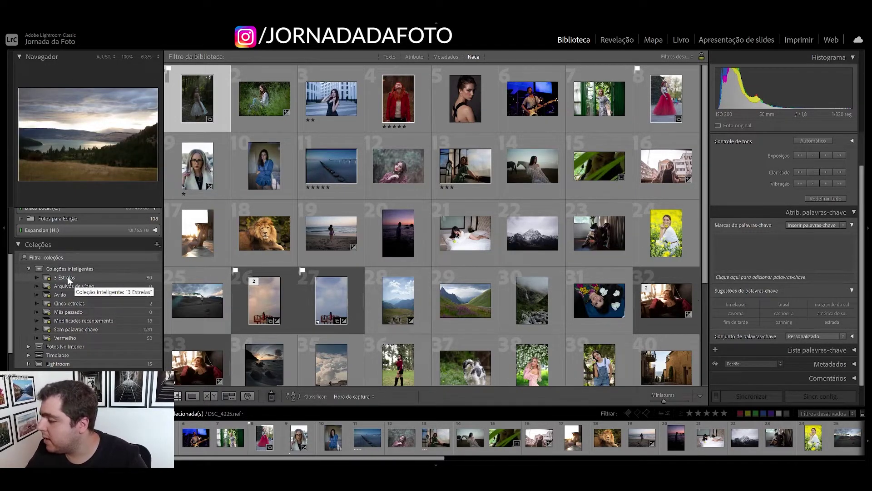
# Browse the 3 Estrelas, Avião and Cinco estrelas smart collections, ending on Vermelho.
pyautogui.click(68, 278)
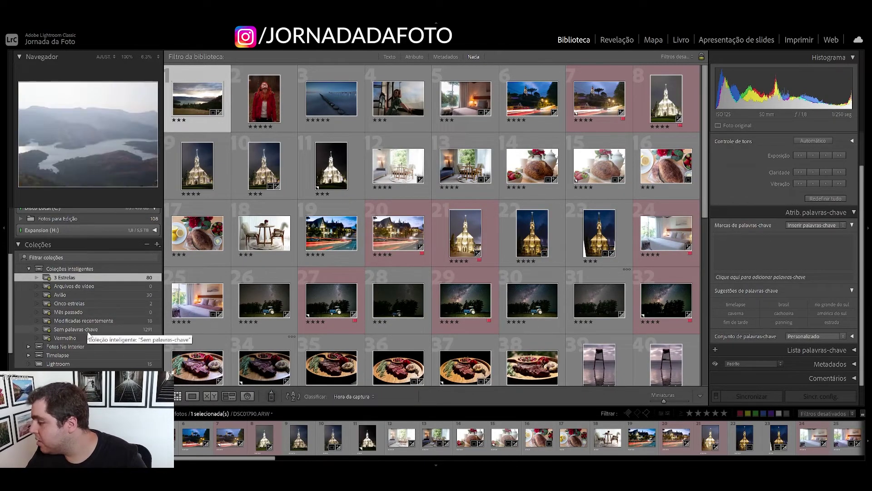
pyautogui.click(80, 295)
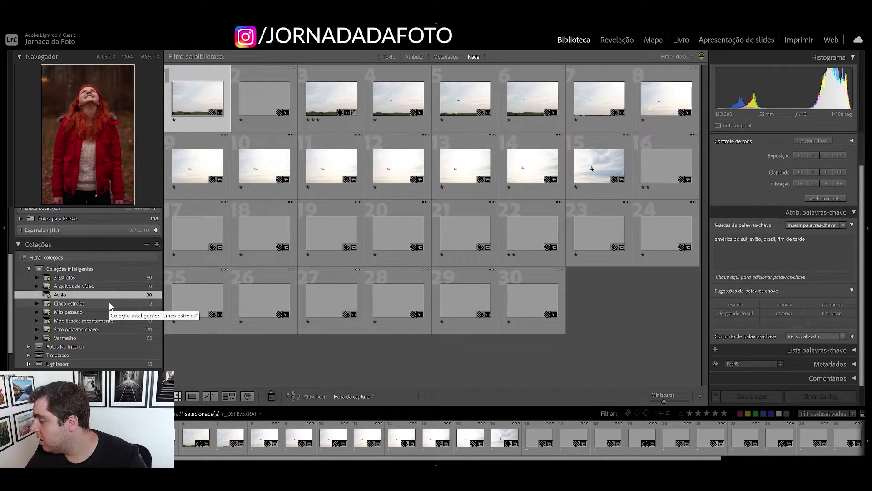
pyautogui.click(110, 303)
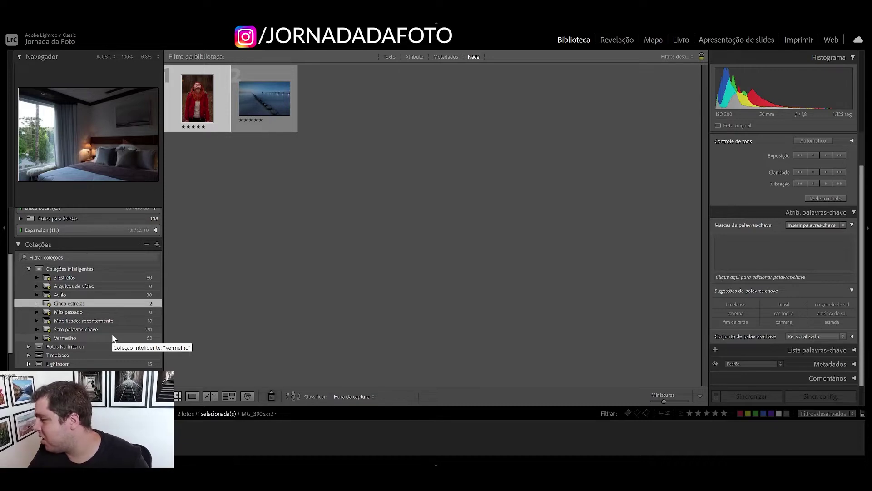
pyautogui.click(135, 336)
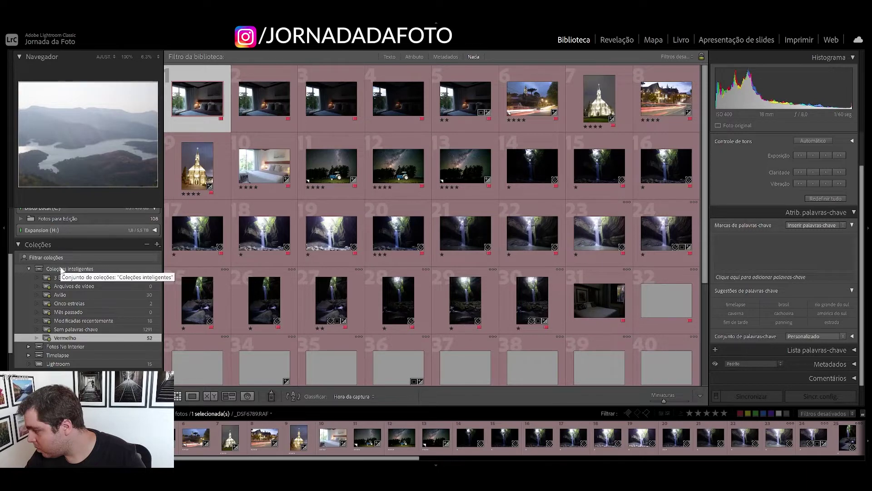
# Create the collection 'Aula Lightroom' outside any set and without including the selected photo.
pyautogui.rightClick(61, 270)
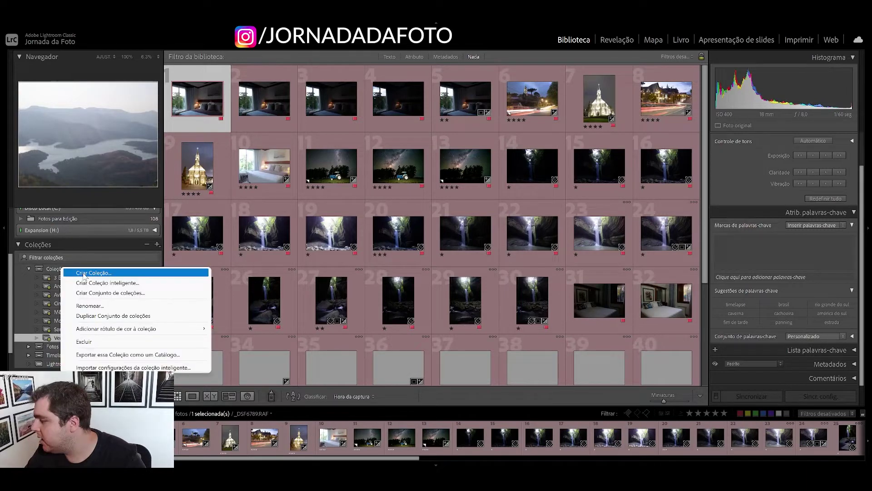
pyautogui.click(84, 273)
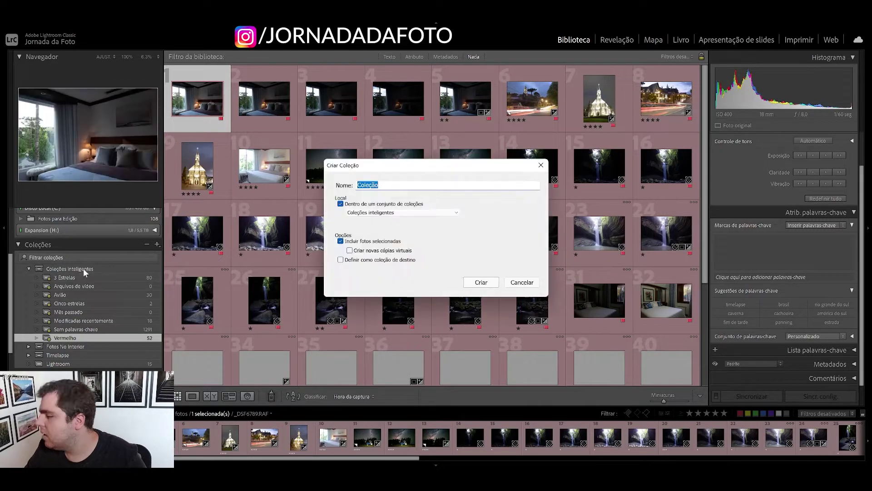
pyautogui.write('Aula ')
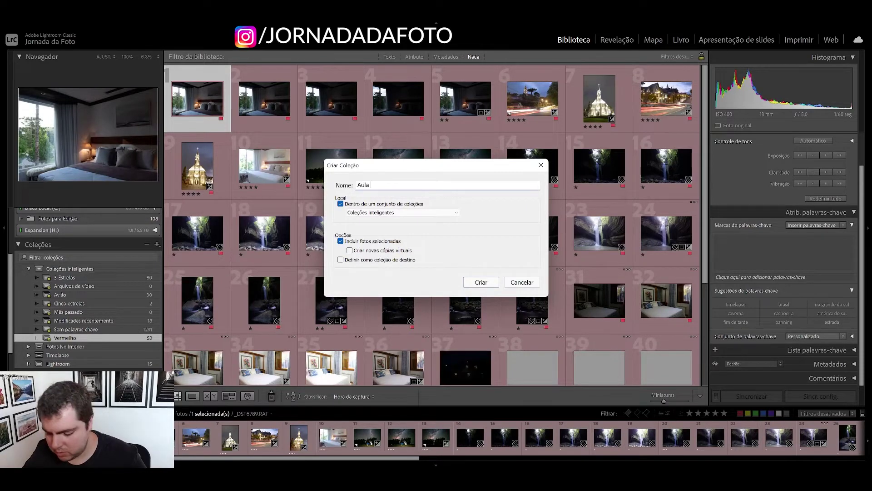
pyautogui.write('Lightroom')
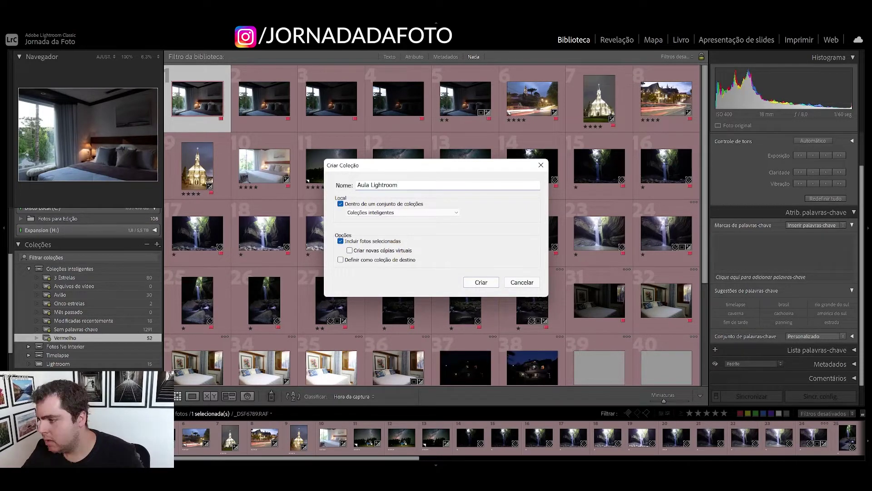
pyautogui.click(419, 213)
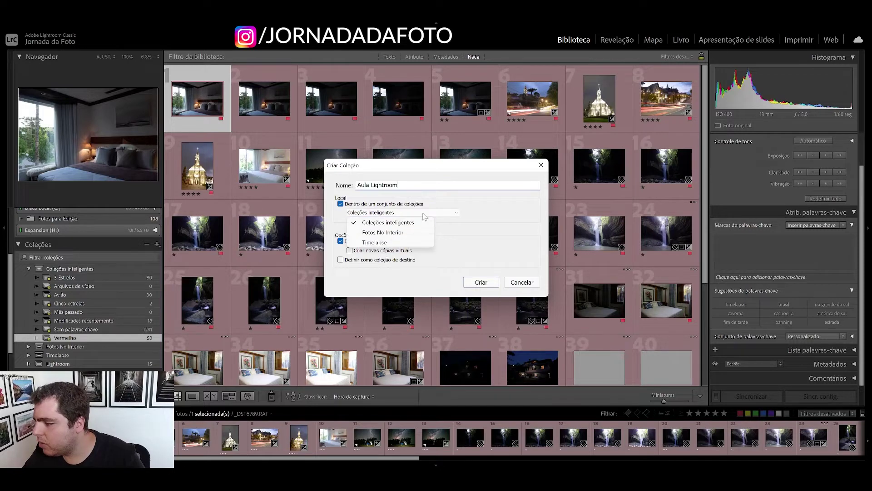
pyautogui.click(425, 213)
pyautogui.click(341, 204)
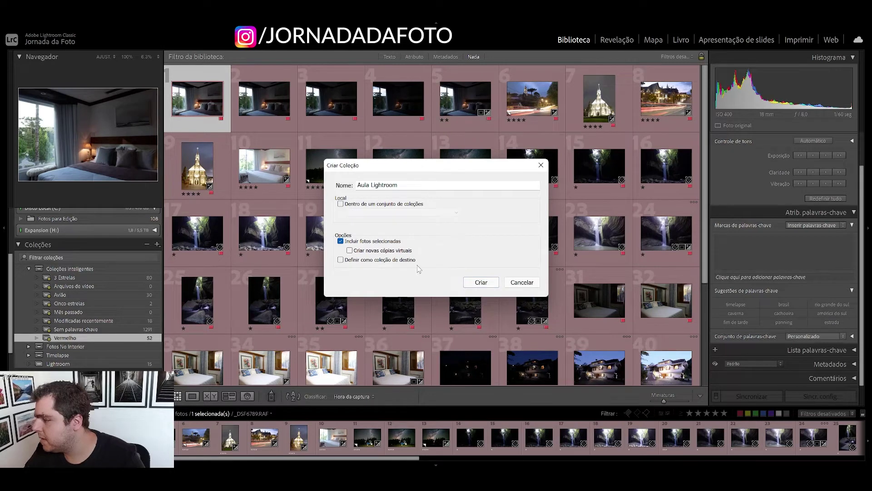
pyautogui.click(365, 241)
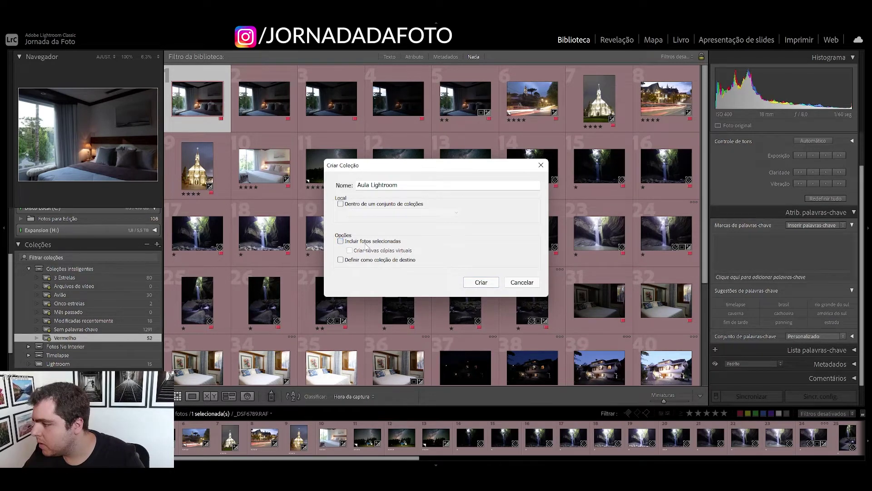
pyautogui.click(478, 282)
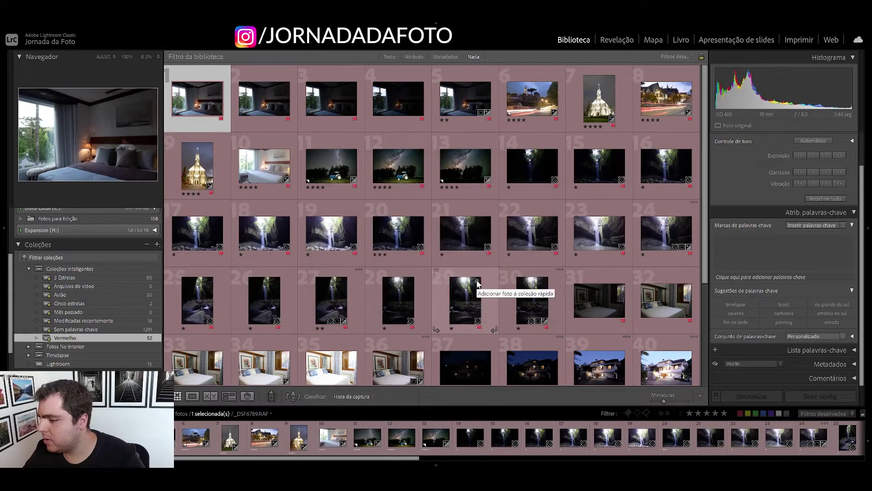
# Open Aula Lightroom, then switch to the previous import's photos.
pyautogui.click(69, 364)
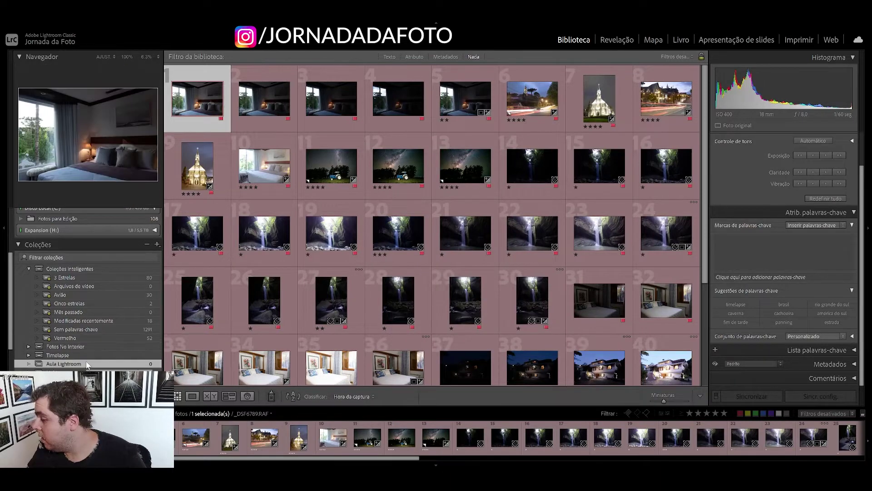
pyautogui.scroll(1, 89, 256)
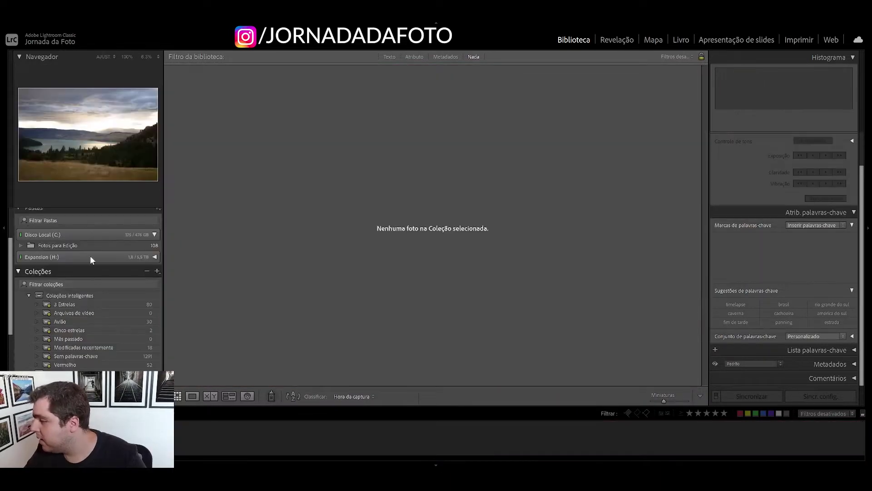
pyautogui.scroll(2, 90, 255)
pyautogui.click(55, 251)
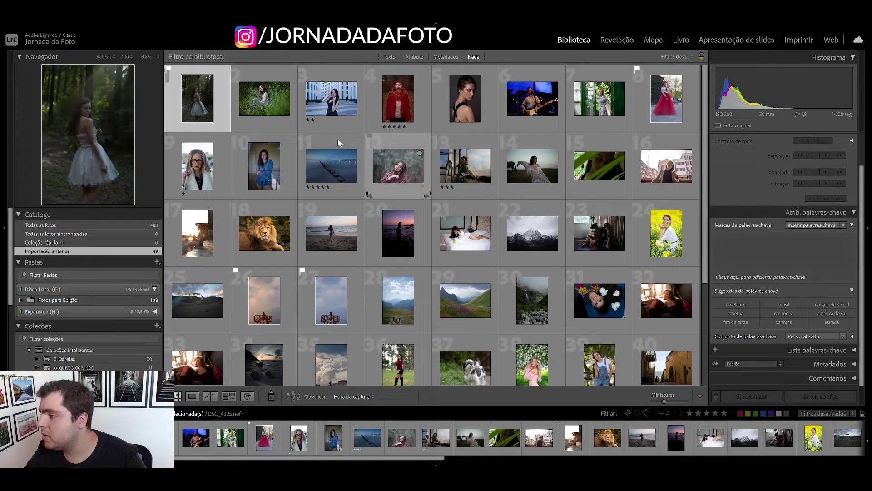
# Select seven photos including 3, 13, 8, 24, 23 and 21, and drag them into Aula Lightroom.
pyautogui.click(334, 102)
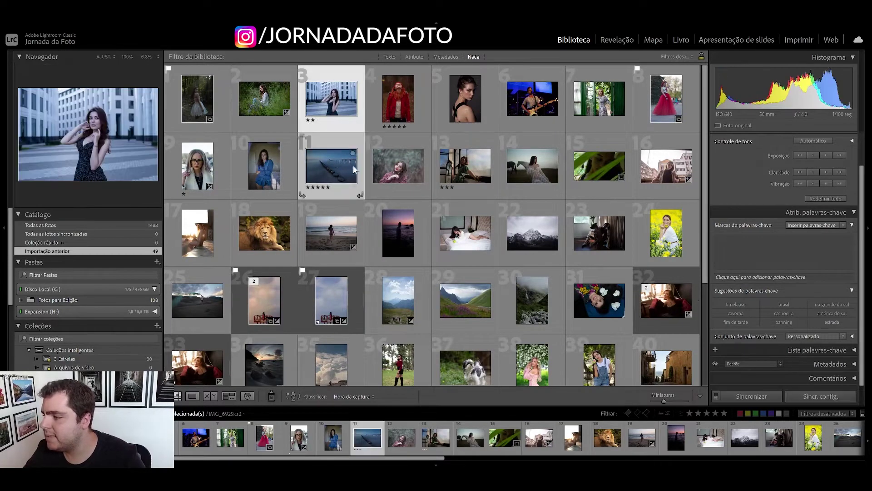
pyautogui.keyDown('ctrl'); pyautogui.click(464, 166); pyautogui.keyUp('ctrl')
pyautogui.keyDown('ctrl'); pyautogui.click(666, 98); pyautogui.keyUp('ctrl')
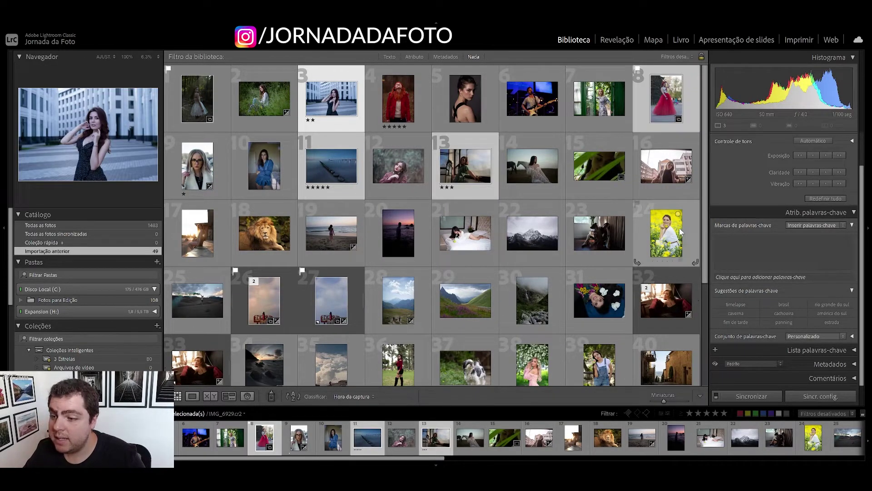
pyautogui.keyDown('ctrl'); pyautogui.click(680, 232); pyautogui.keyUp('ctrl')
pyautogui.keyDown('ctrl'); pyautogui.click(599, 233); pyautogui.keyUp('ctrl')
pyautogui.keyDown('ctrl'); pyautogui.click(465, 233); pyautogui.keyUp('ctrl')
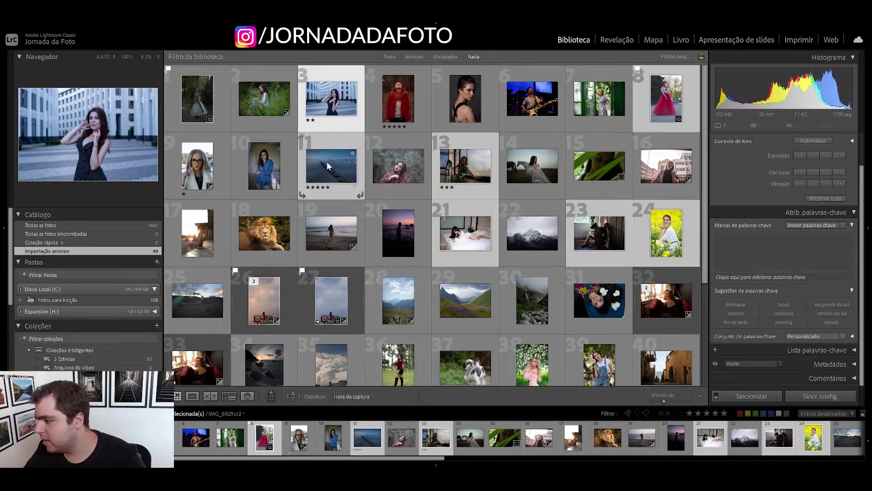
pyautogui.scroll(-2, 141, 301)
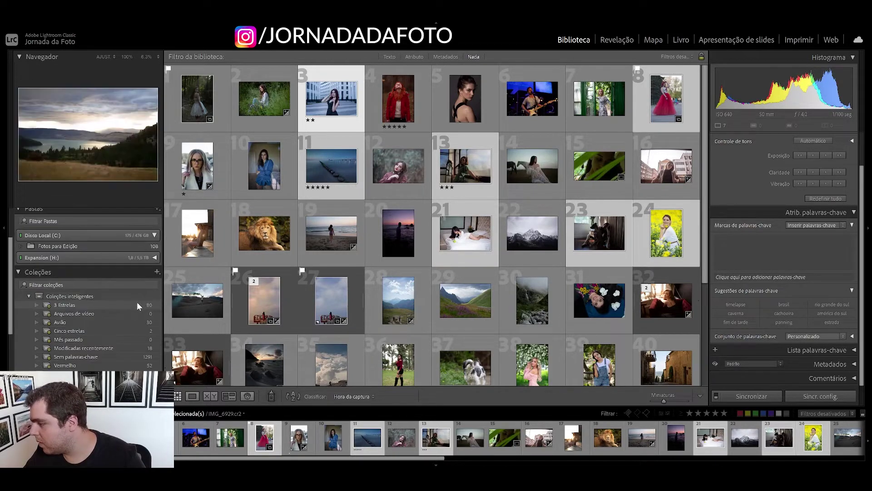
pyautogui.scroll(-3, 137, 301)
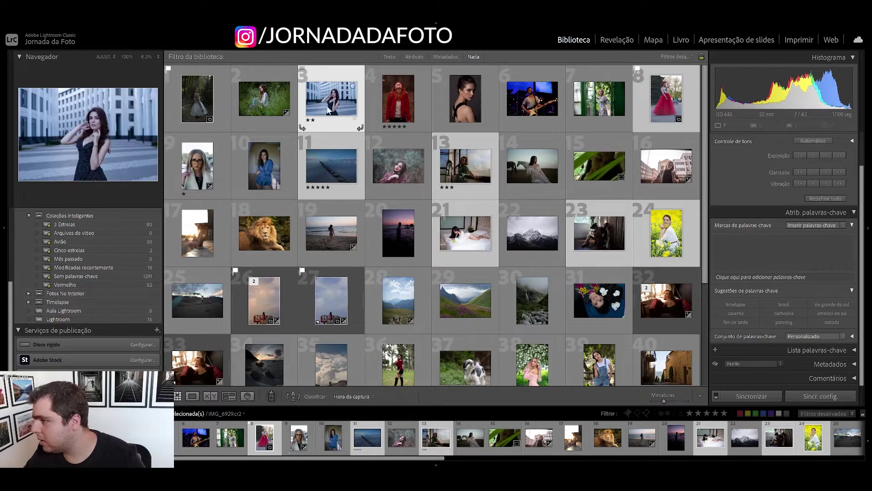
pyautogui.moveTo(329, 109); pyautogui.dragTo(120, 311)
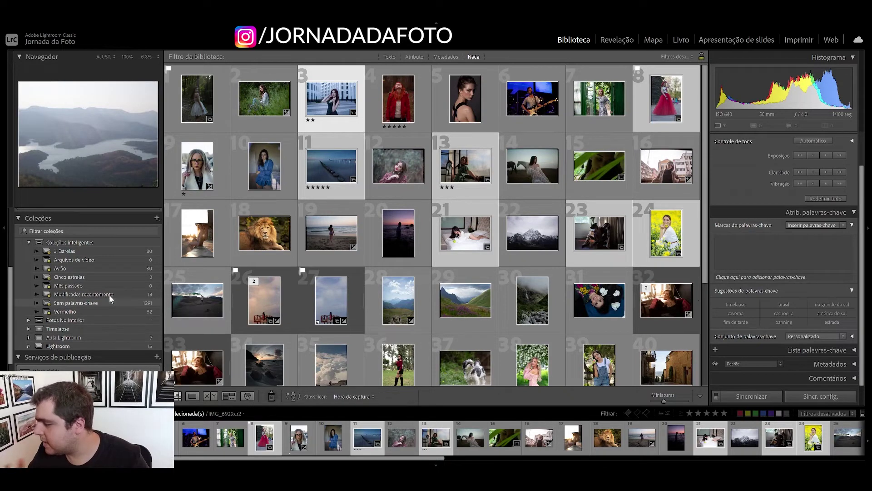
pyautogui.scroll(2, 109, 295)
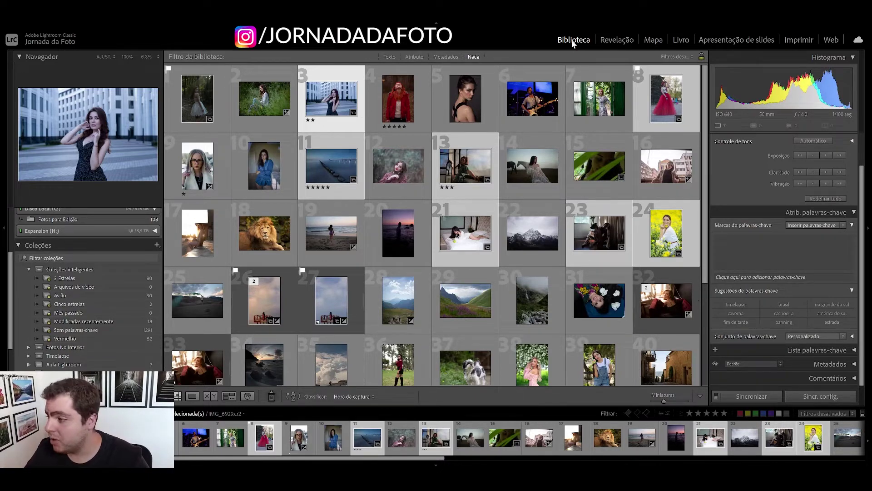
pyautogui.moveTo(398, 166)
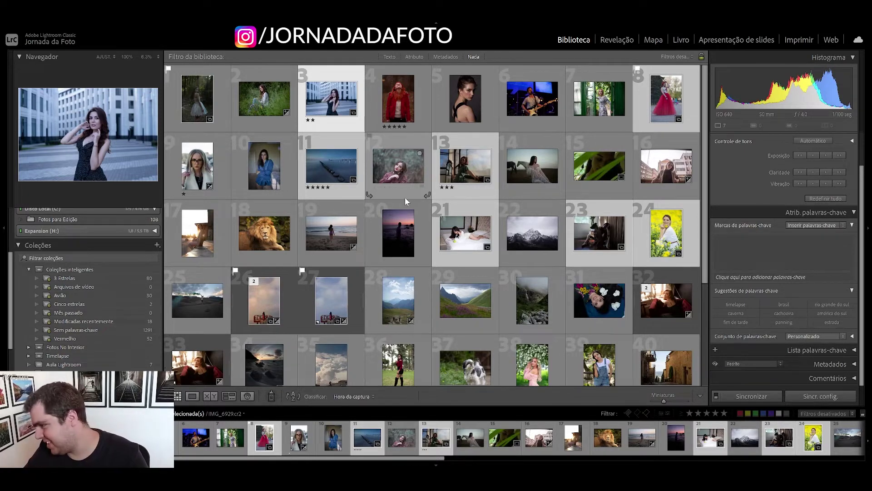
pyautogui.click(453, 80)
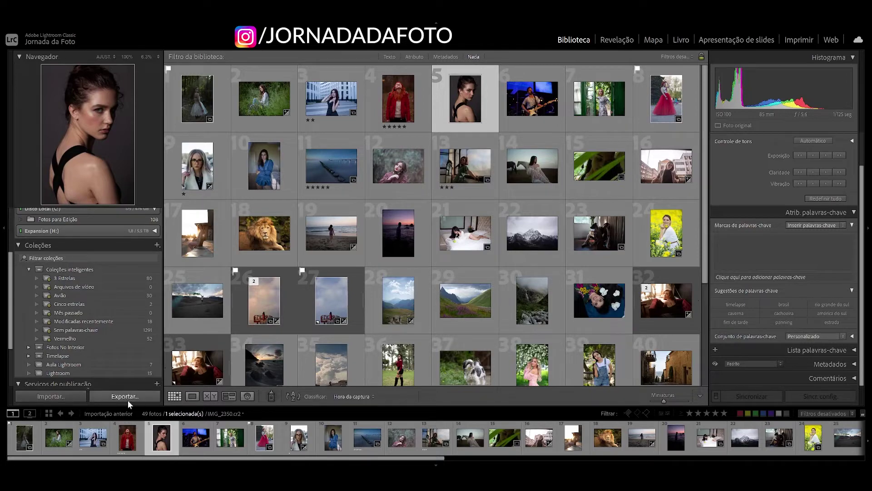
# Start an import using the Downloads folder in the user's folder on drive C: as source.
pyautogui.click(64, 398)
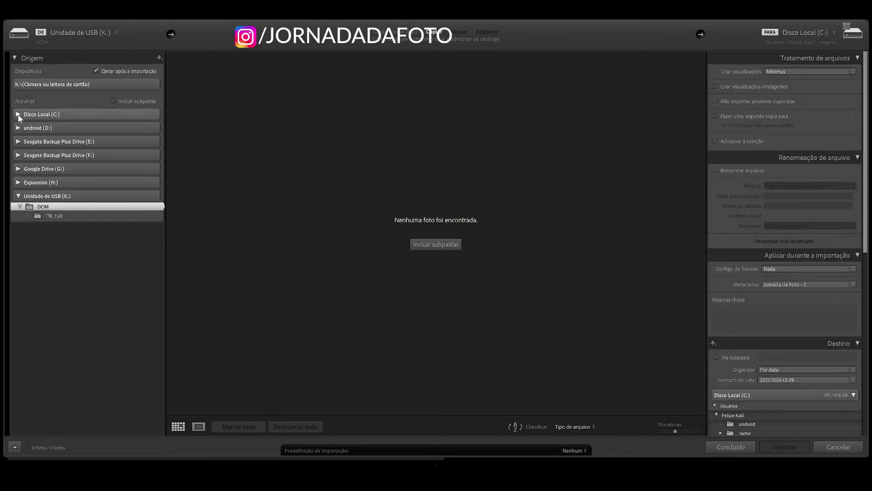
pyautogui.click(18, 114)
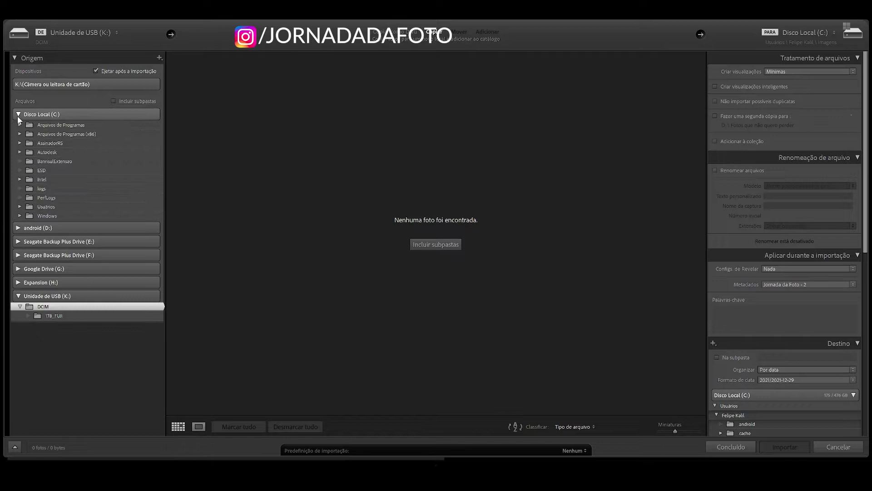
pyautogui.click(20, 206)
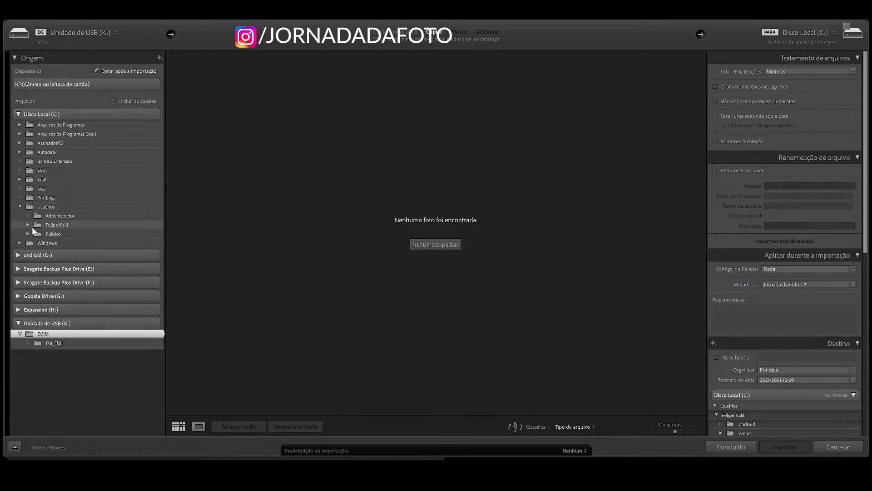
pyautogui.click(29, 225)
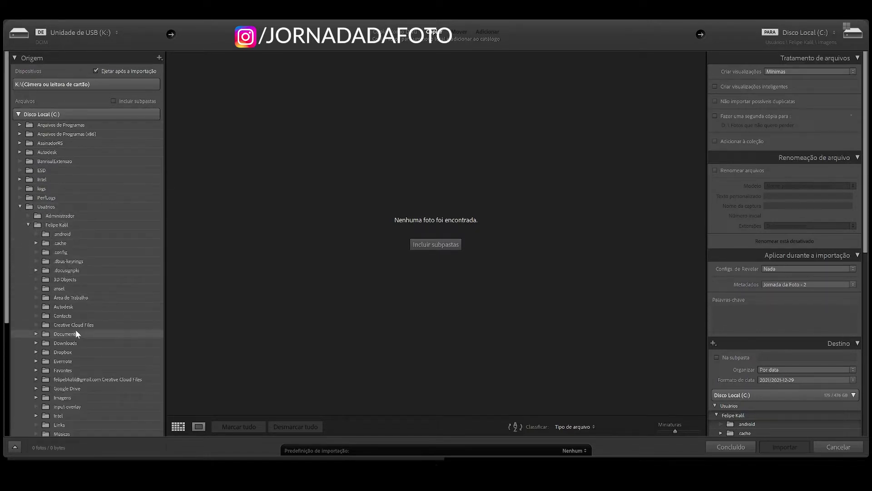
pyautogui.click(68, 343)
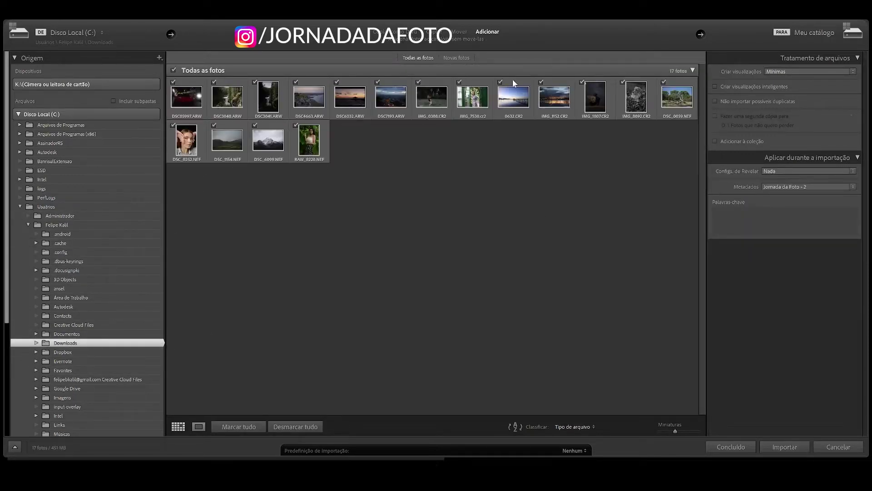
# Review the thumbnails, toggling IMG_8892 off and back on, and import all 17 photos.
pyautogui.click(622, 81)
pyautogui.press('e')
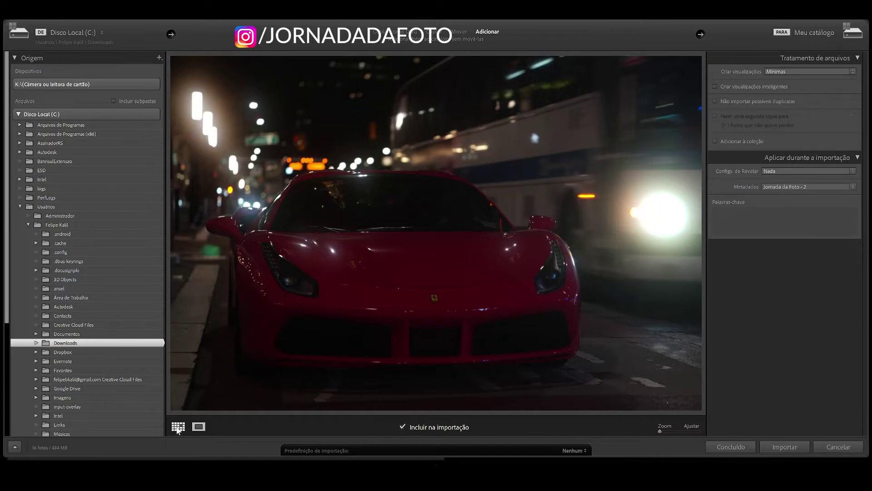
pyautogui.click(179, 427)
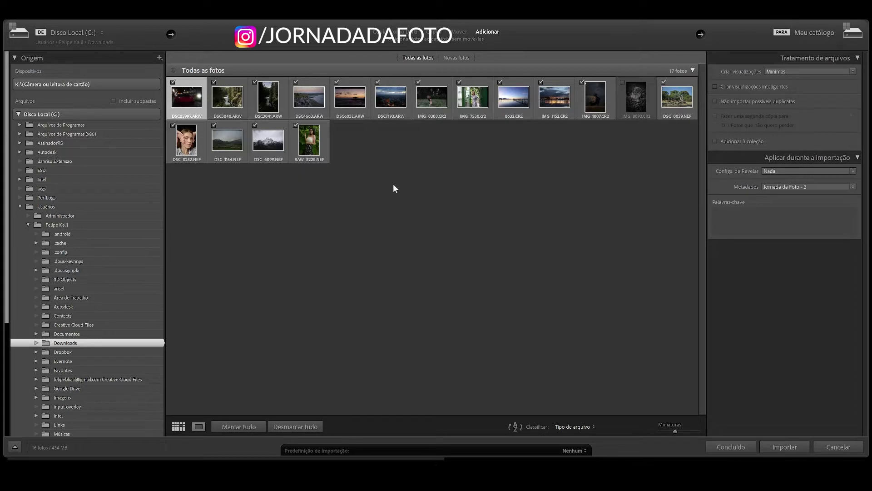
pyautogui.click(622, 82)
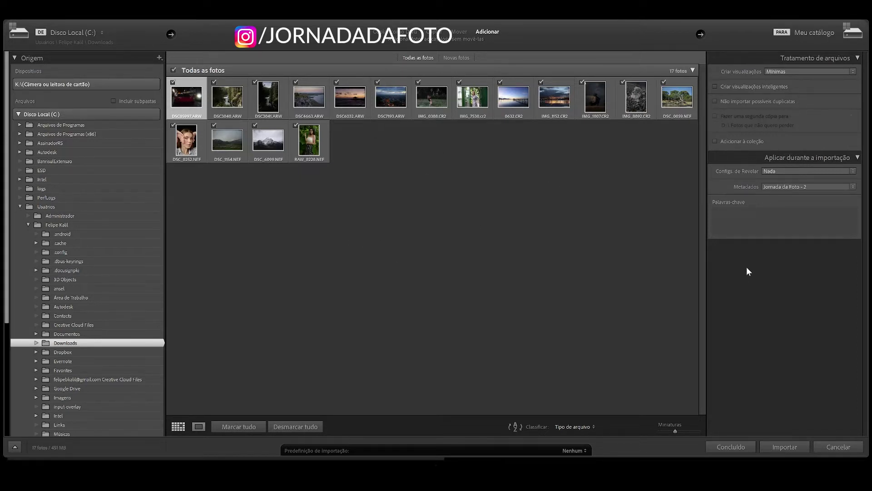
pyautogui.click(773, 220)
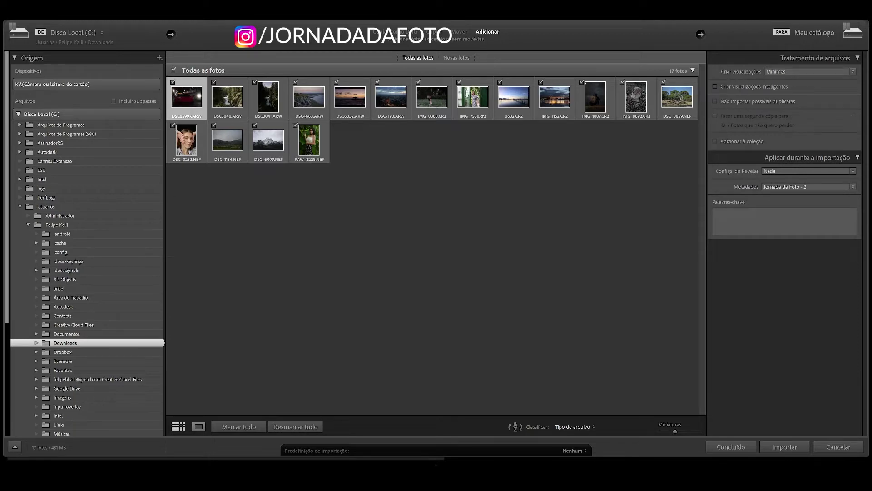
pyautogui.click(778, 447)
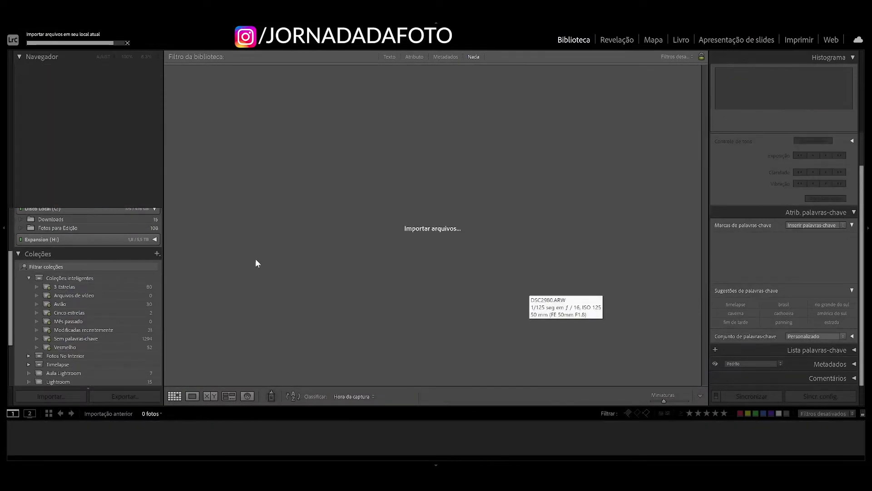
# Show the Downloads folder's photos and select all 17 with Ctrl+A.
pyautogui.scroll(3, 116, 230)
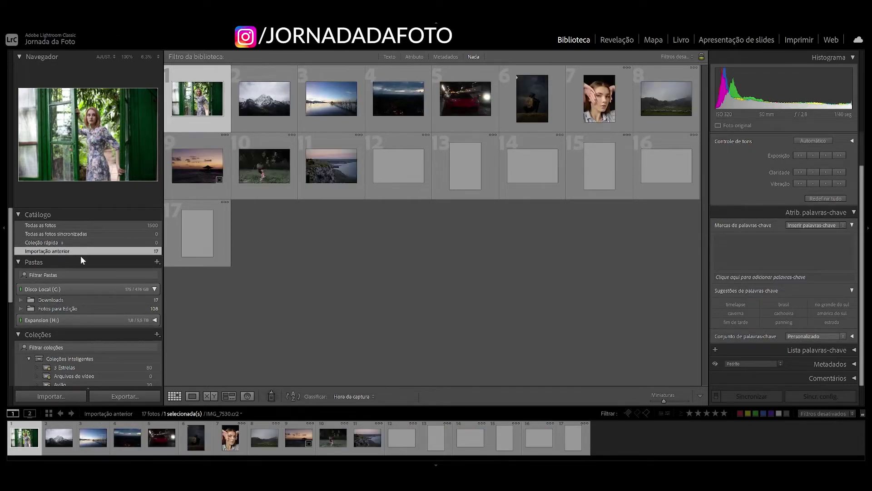
pyautogui.click(55, 300)
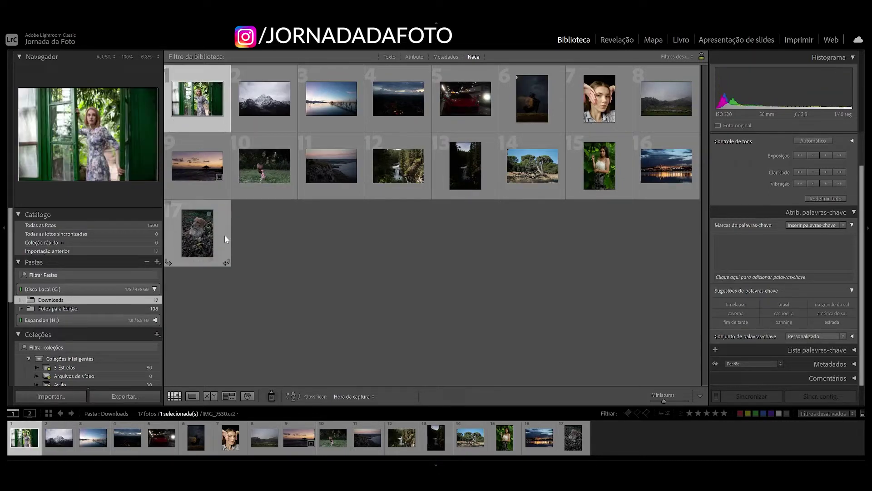
pyautogui.hotkey('ctrl', 'a')
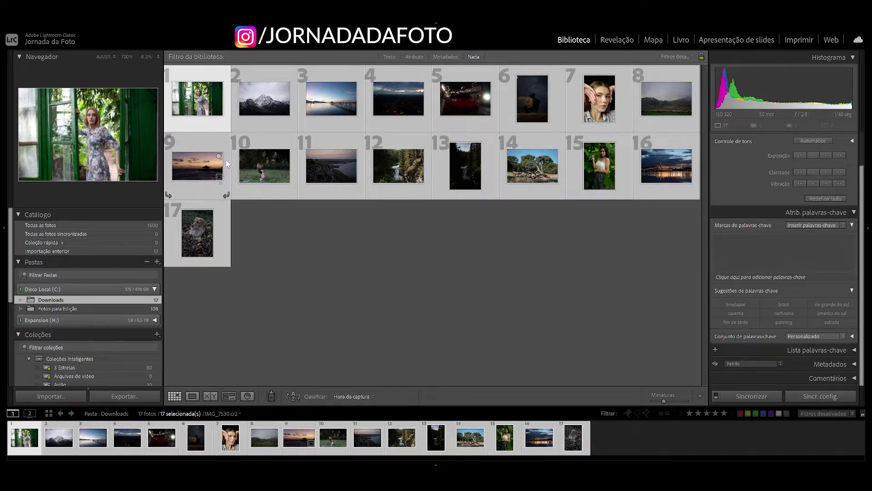
pyautogui.click(254, 86)
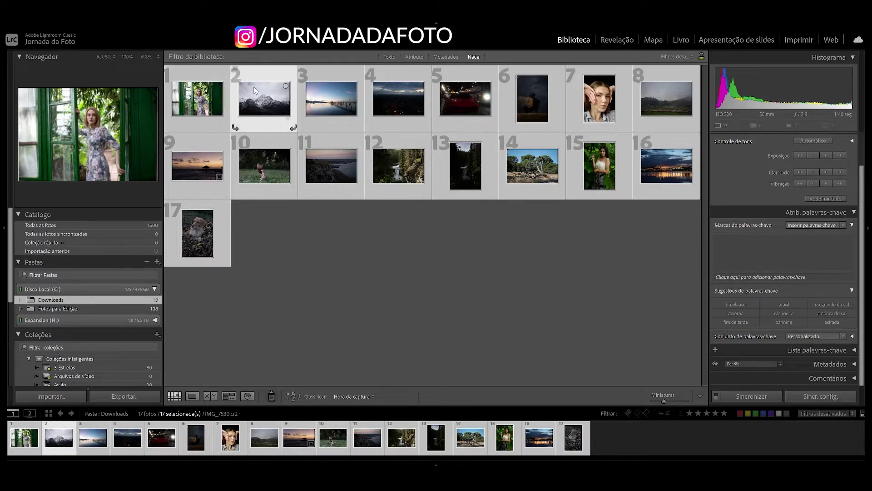
pyautogui.click(198, 71)
pyautogui.hotkey('ctrl', 'a')
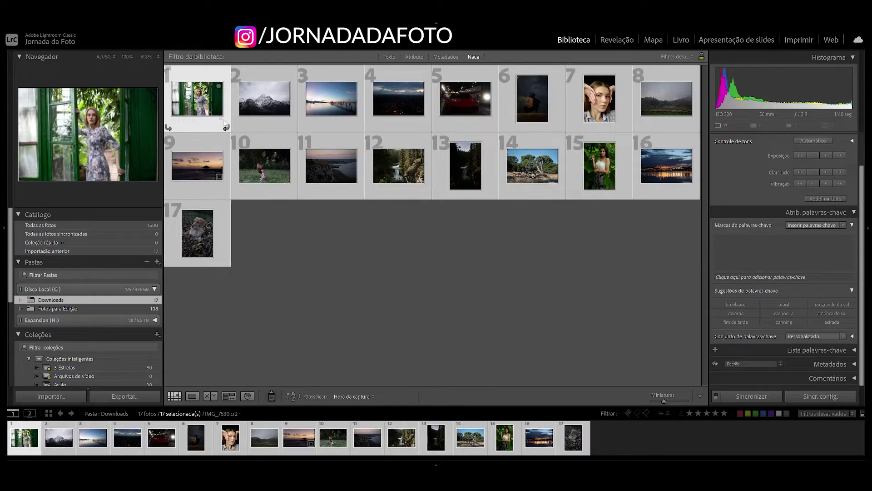
pyautogui.click(257, 72)
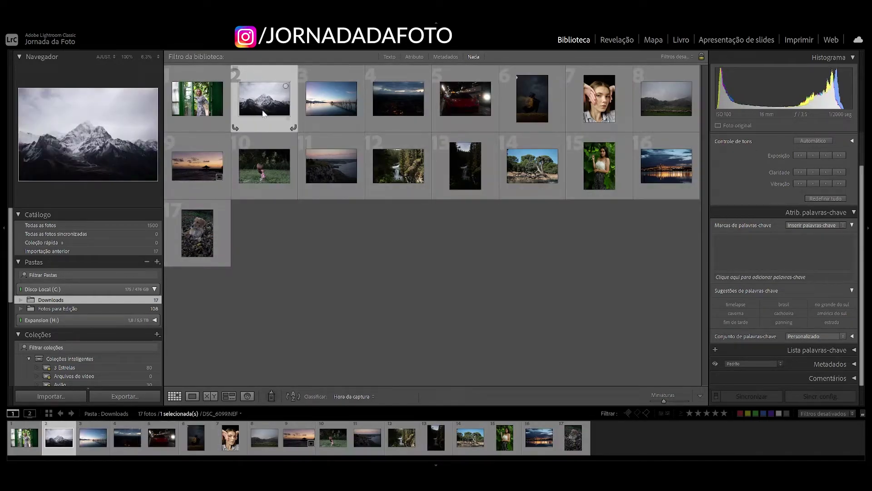
pyautogui.click(202, 81)
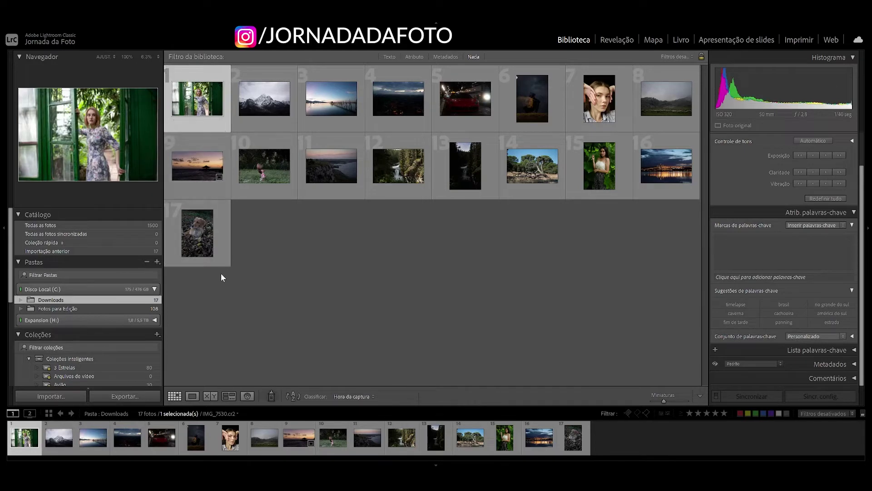
pyautogui.hotkey('ctrl', 'a')
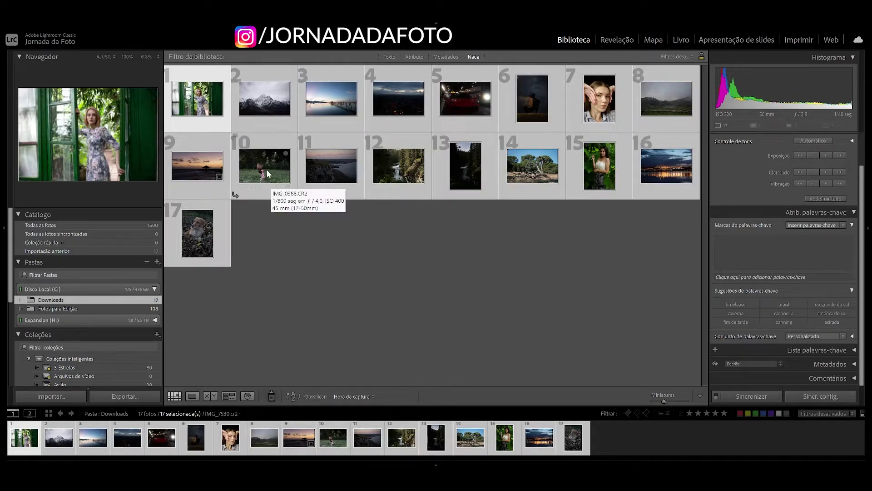
# Move the selected photos into Fotos para Edição, dismiss the error, and remove Downloads from the catalog.
pyautogui.moveTo(267, 160)
pyautogui.mouseDown()
pyautogui.moveTo(150, 310)
pyautogui.moveTo(139, 310)
pyautogui.mouseUp()
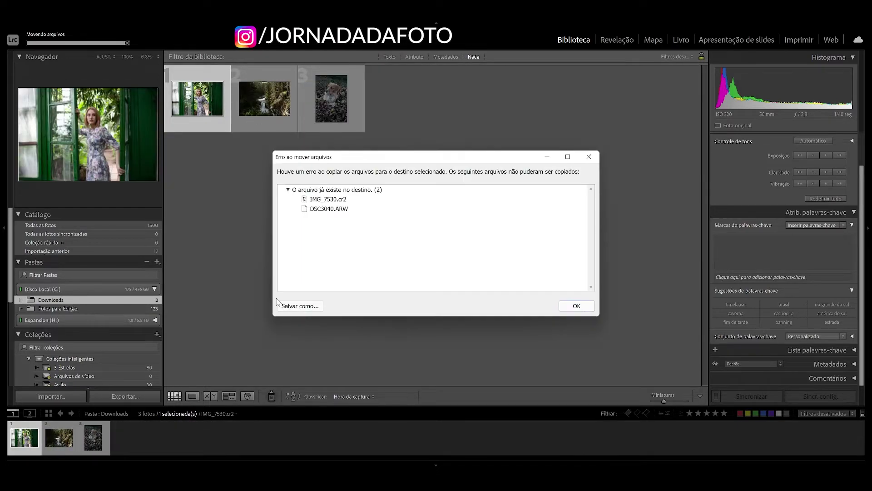
pyautogui.click(565, 306)
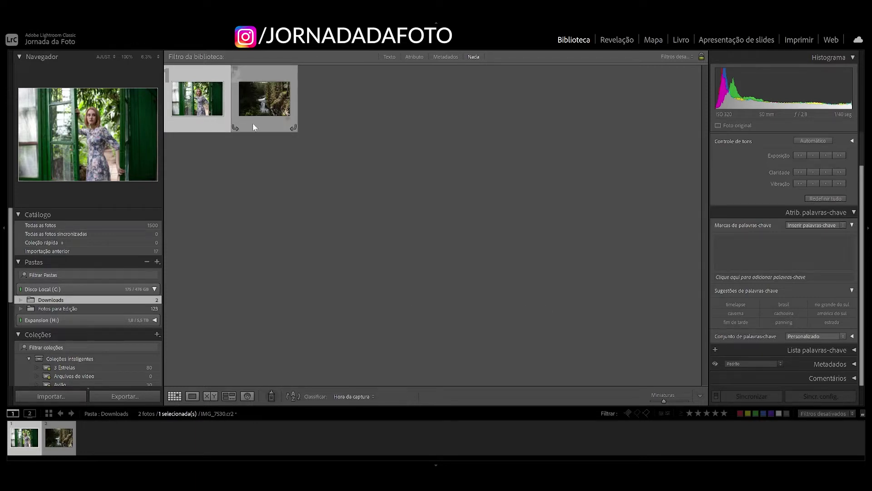
pyautogui.rightClick(102, 301)
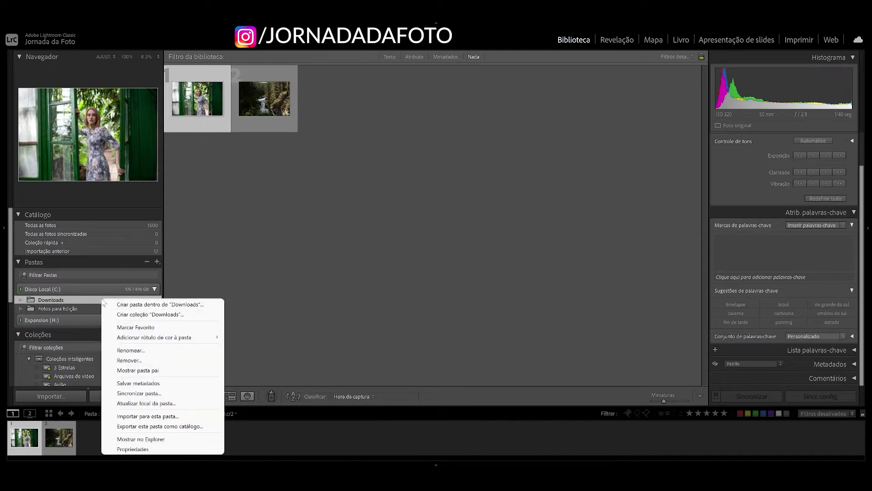
pyautogui.click(132, 360)
pyautogui.click(454, 256)
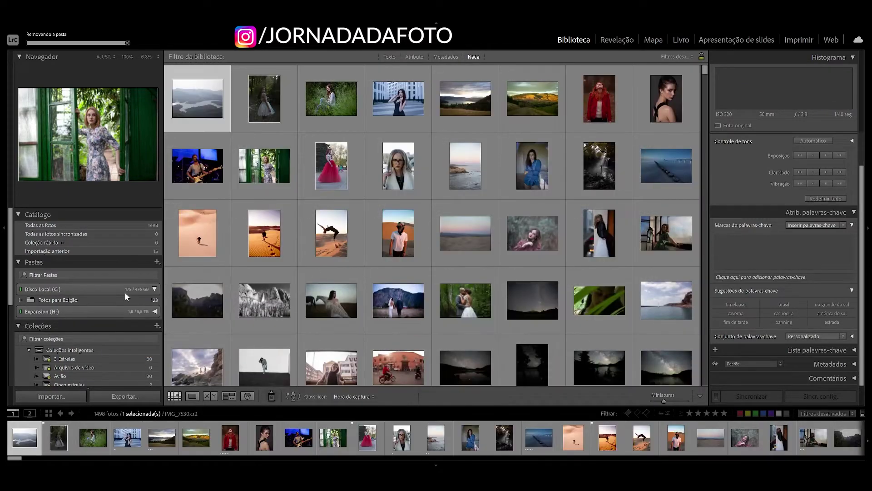
# Open Fotos para Edição and scroll through its 123 photos.
pyautogui.click(78, 301)
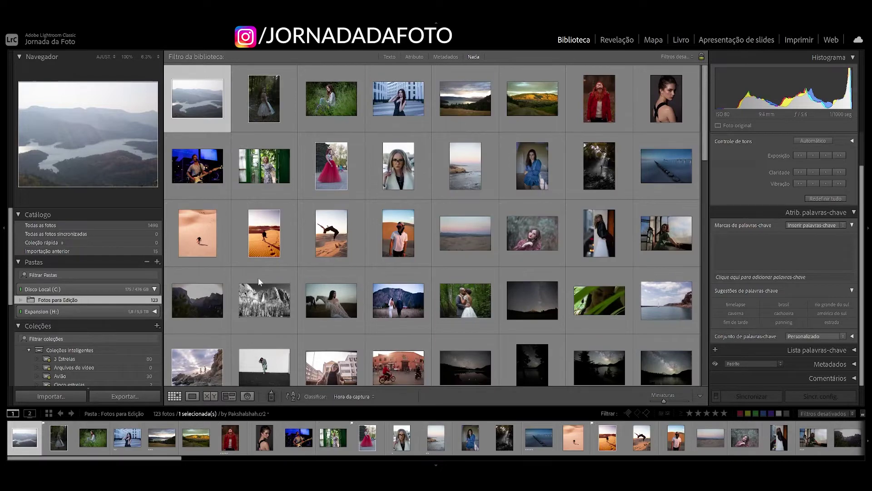
pyautogui.scroll(-1, 411, 193)
pyautogui.scroll(-1, 411, 193)
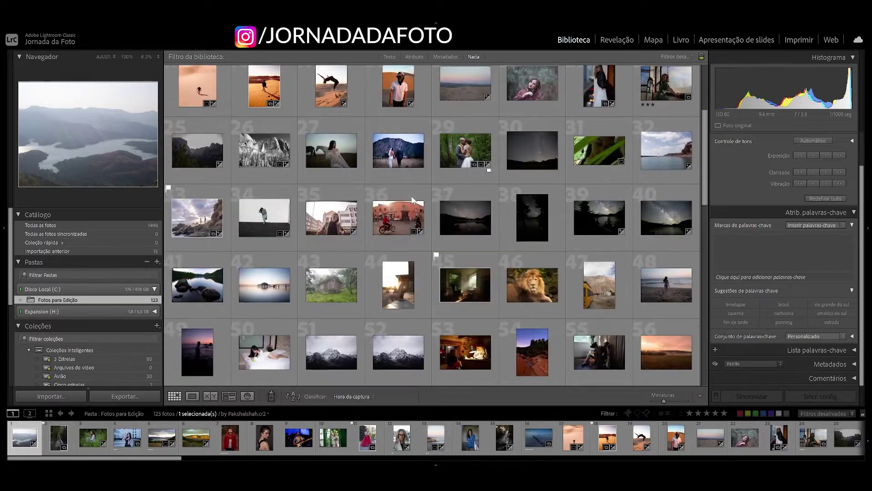
pyautogui.scroll(-1, 408, 222)
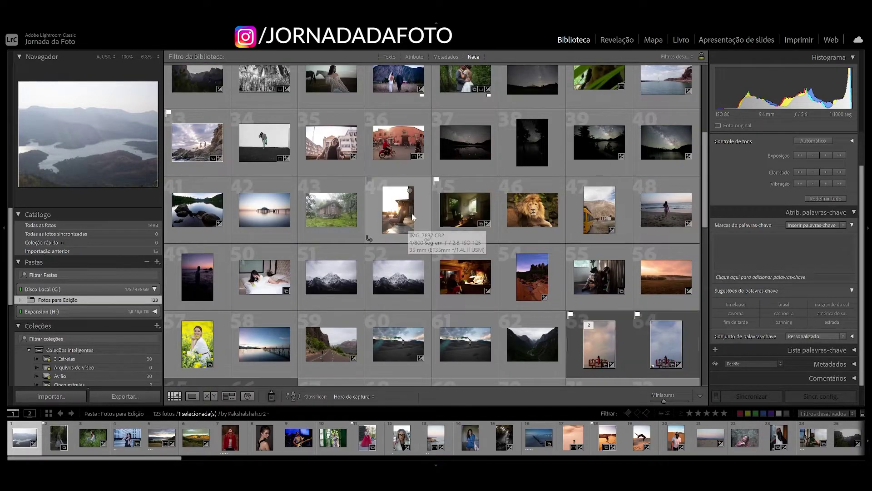
pyautogui.scroll(-1, 412, 217)
pyautogui.scroll(-1, 432, 235)
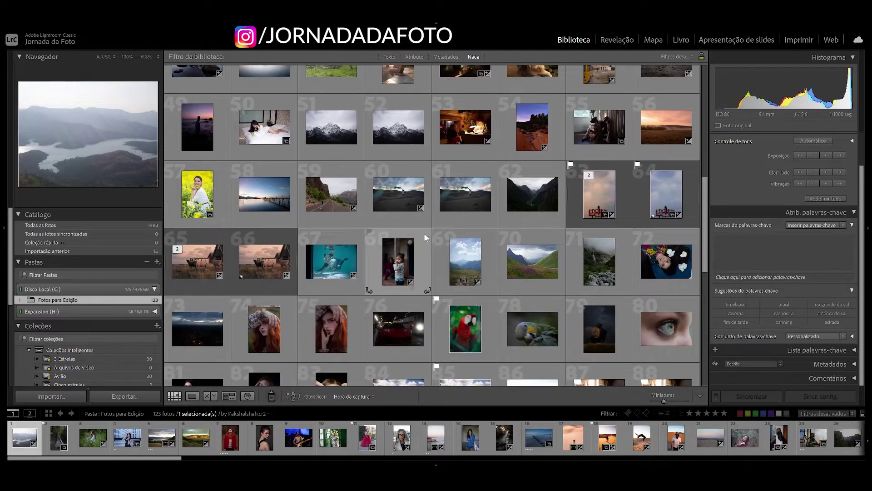
pyautogui.scroll(2, 538, 170)
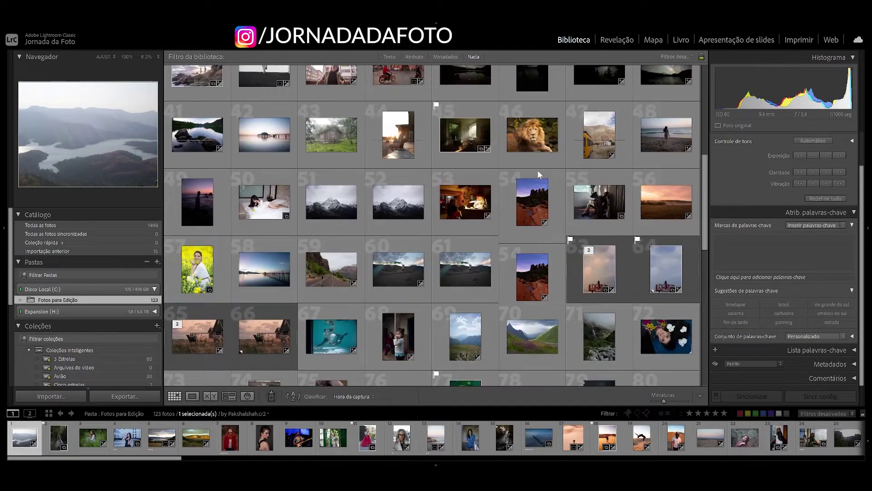
pyautogui.scroll(3, 538, 170)
pyautogui.scroll(-2, 95, 341)
pyautogui.scroll(-2, 94, 341)
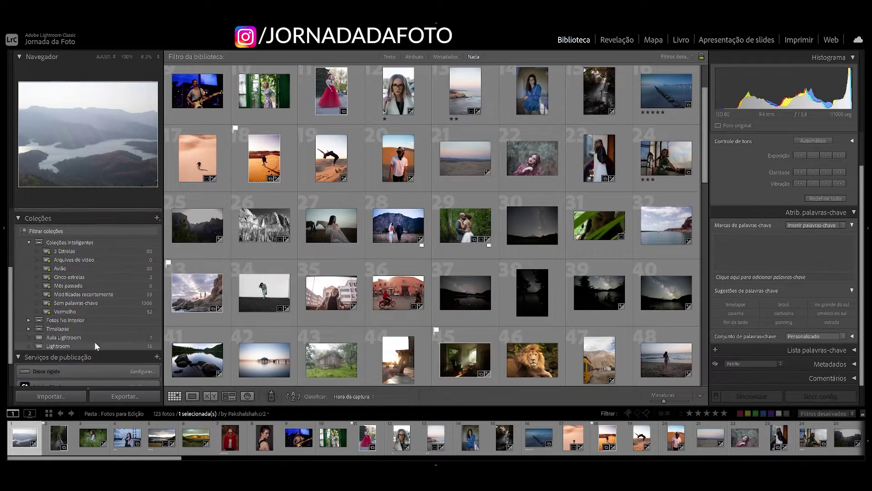
# Show the Lightroom collection's 15 photos and open DSC_4225 in the Develop module.
pyautogui.click(110, 345)
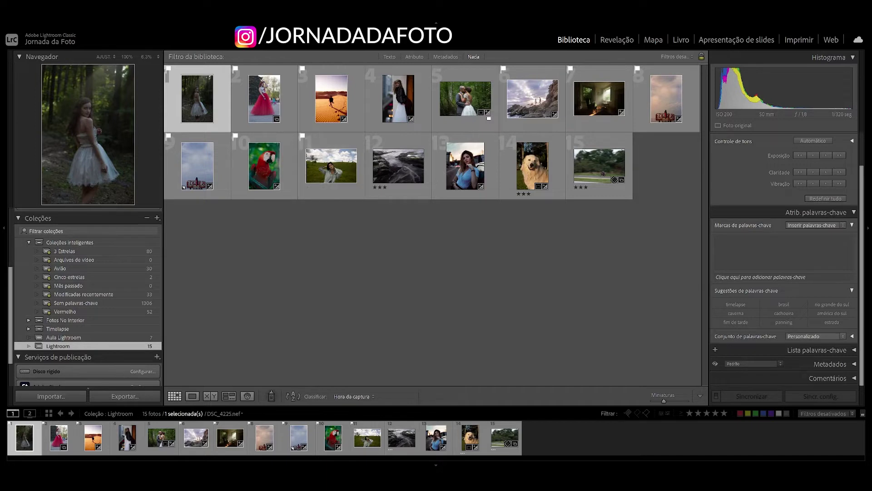
pyautogui.click(622, 40)
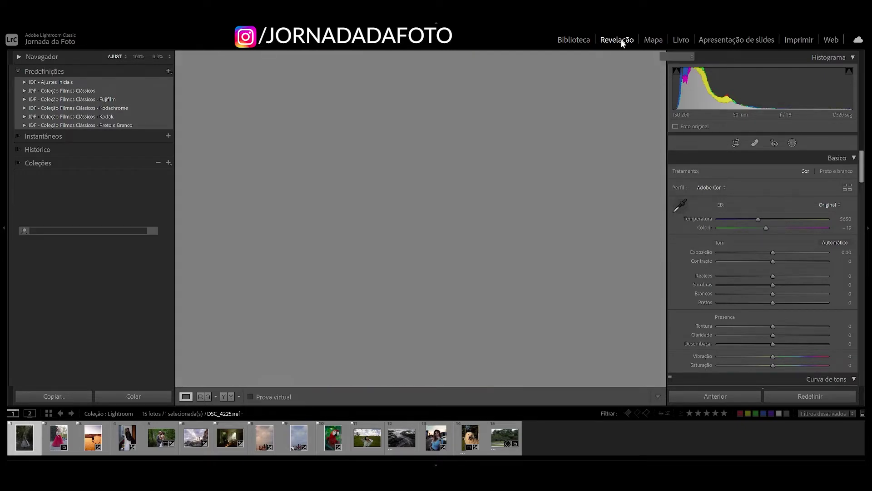
# Cycle from the Library grid to loupe view and back to Develop.
pyautogui.press('g')
pyautogui.press('e')
pyautogui.press('d')
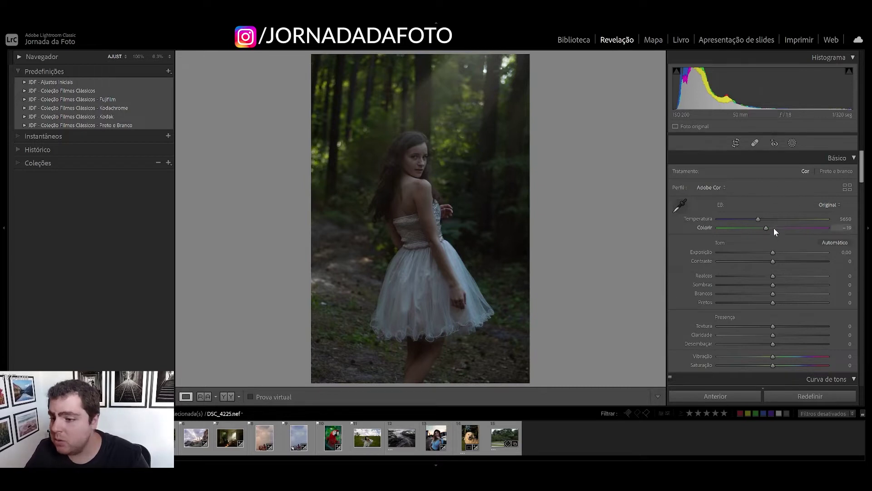
# Collapse and re-expand the Básico panel while browsing the adjustment panels.
pyautogui.click(842, 156)
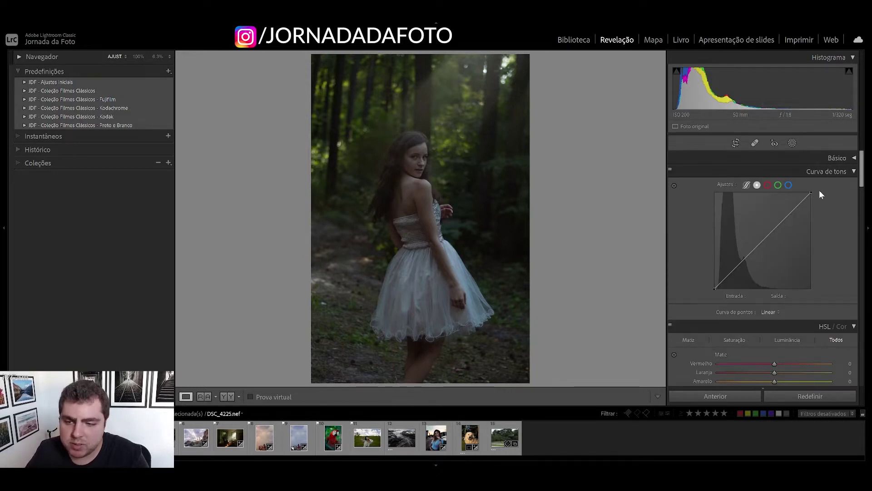
pyautogui.scroll(-3, 826, 321)
pyautogui.scroll(-3, 830, 293)
pyautogui.scroll(-3, 832, 266)
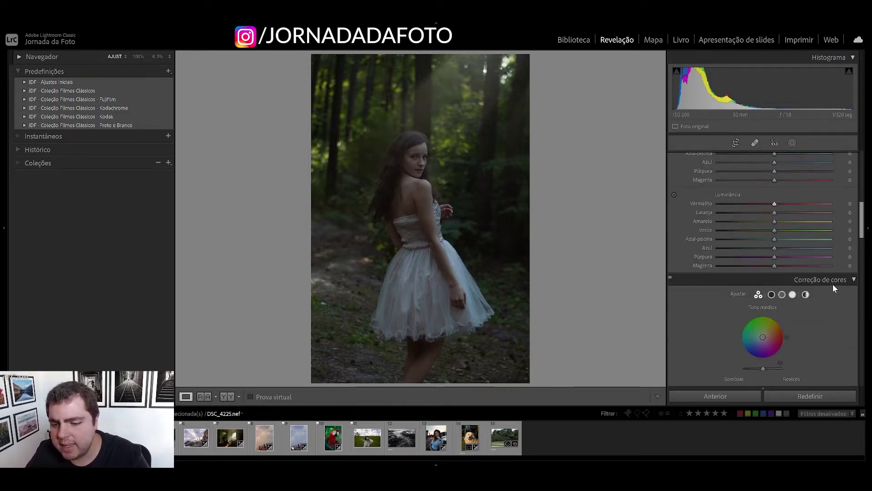
pyautogui.scroll(-3, 833, 284)
pyautogui.scroll(2, 819, 229)
pyautogui.scroll(2, 813, 217)
pyautogui.scroll(5, 817, 231)
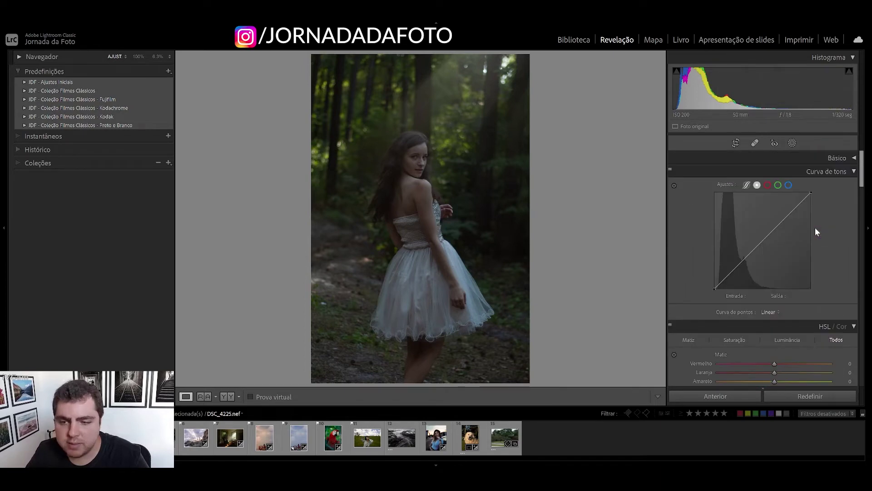
pyautogui.click(832, 159)
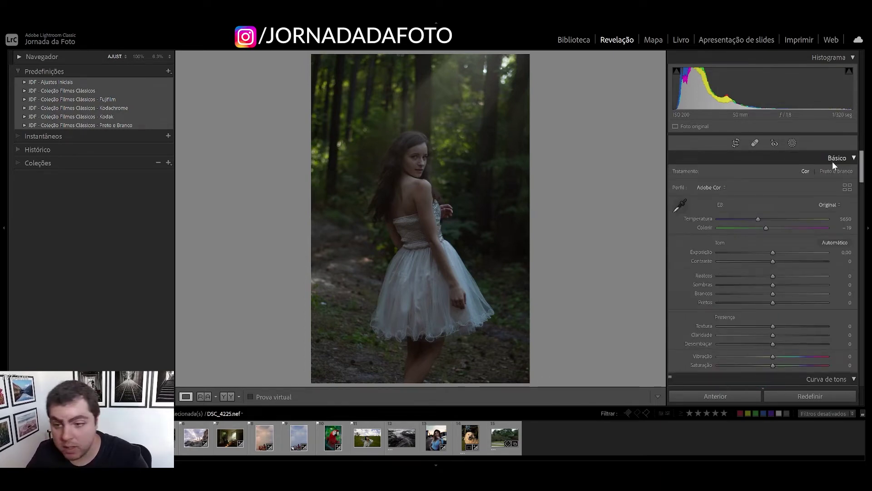
pyautogui.scroll(-3, 825, 196)
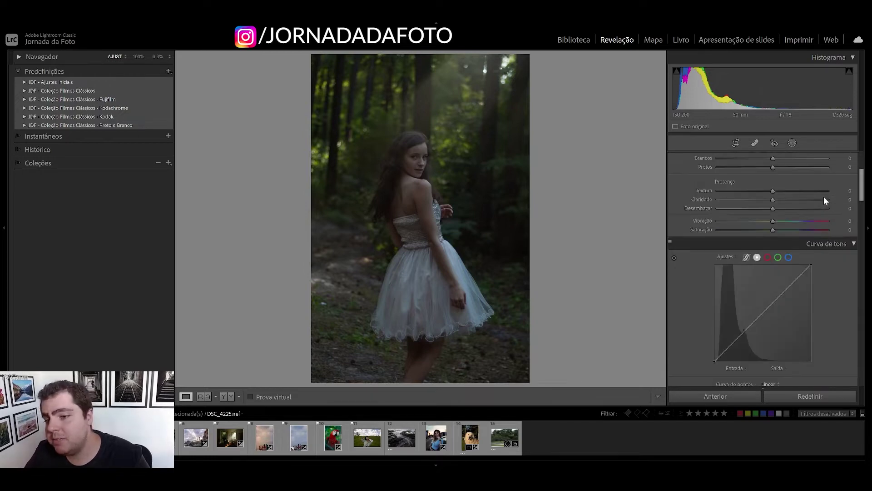
pyautogui.scroll(-5, 823, 199)
pyautogui.scroll(-5, 814, 214)
pyautogui.scroll(-5, 813, 213)
pyautogui.scroll(-5, 816, 245)
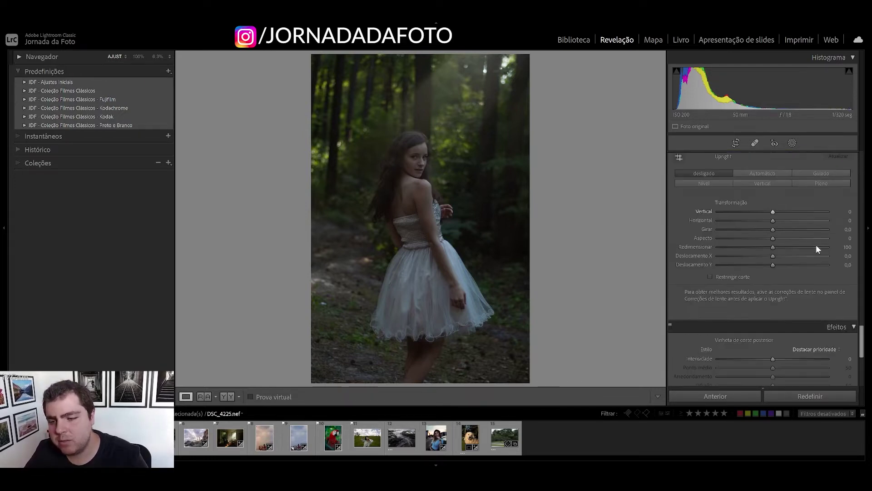
pyautogui.scroll(-3, 816, 247)
pyautogui.scroll(10, 833, 332)
pyautogui.scroll(15, 833, 332)
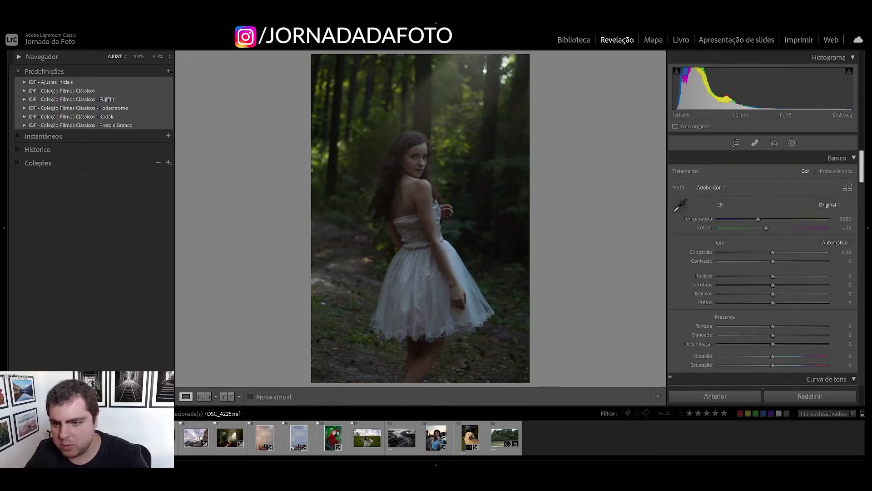
# Turn on Solo Mode and open Curva de tons, Detalhe, then Básico one at a time.
pyautogui.rightClick(835, 159)
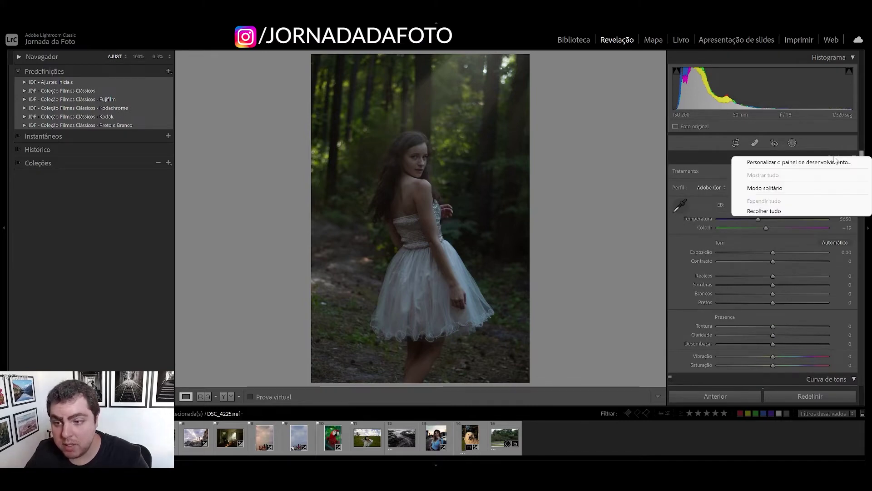
pyautogui.click(776, 191)
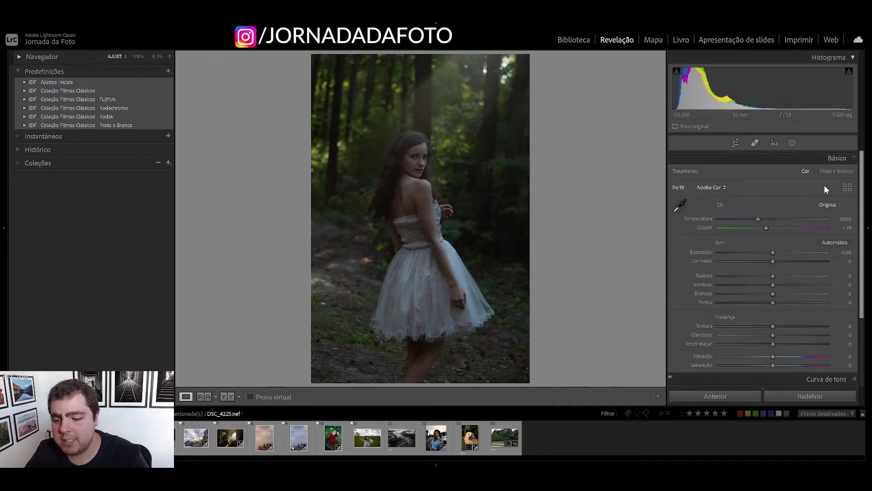
pyautogui.scroll(-5, 818, 209)
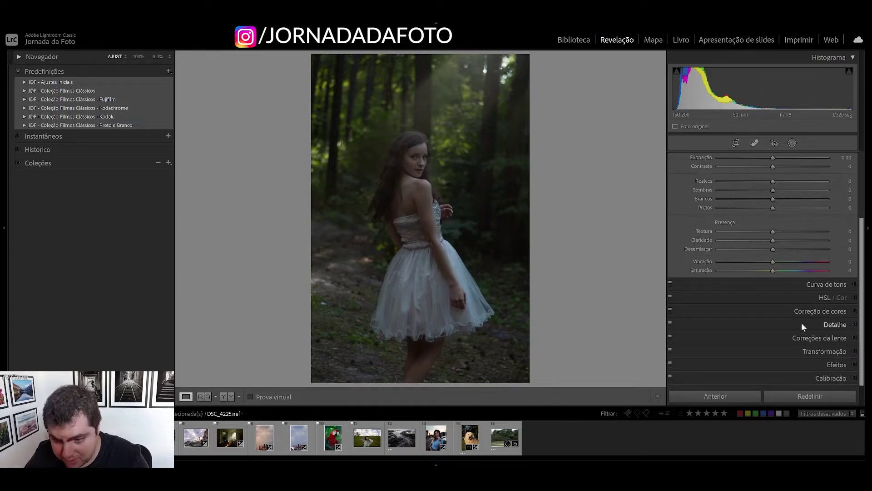
pyautogui.click(821, 285)
pyautogui.scroll(1, 811, 251)
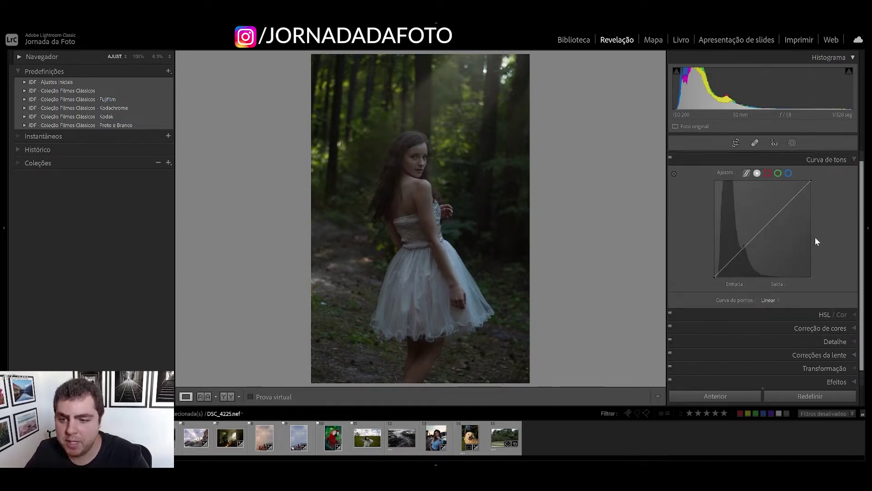
pyautogui.scroll(1, 815, 237)
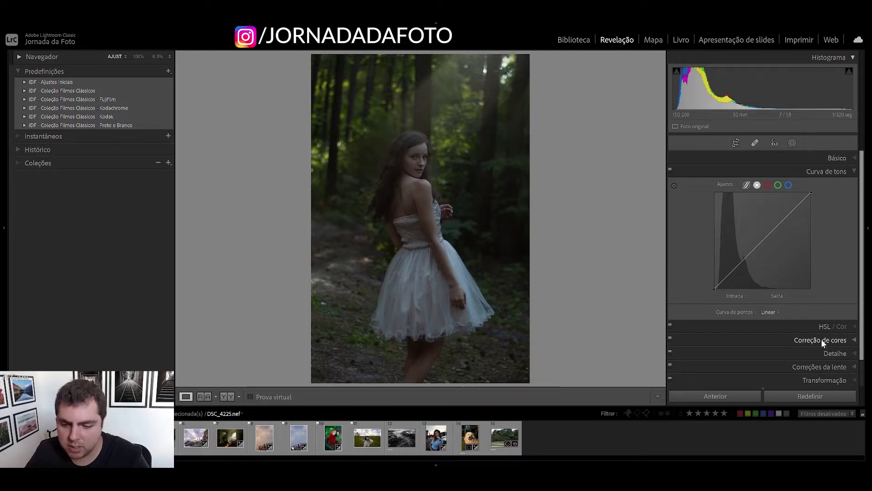
pyautogui.click(830, 354)
pyautogui.scroll(-2, 806, 300)
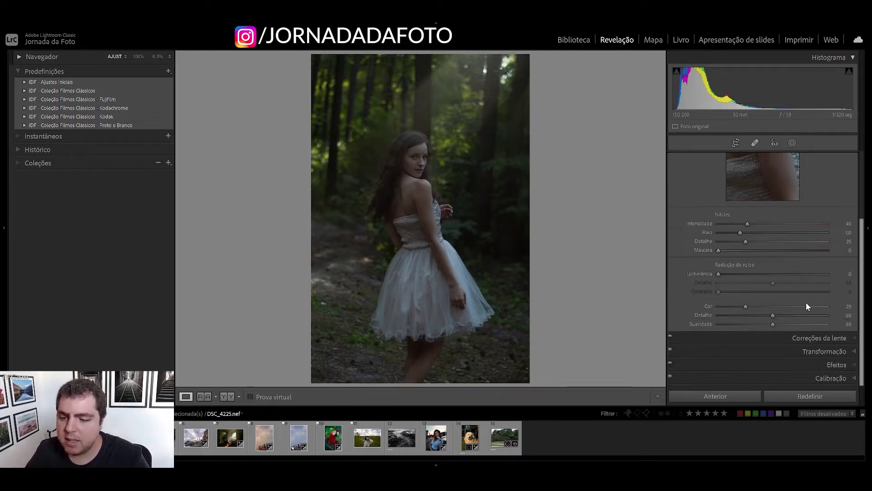
pyautogui.scroll(5, 806, 302)
pyautogui.click(831, 158)
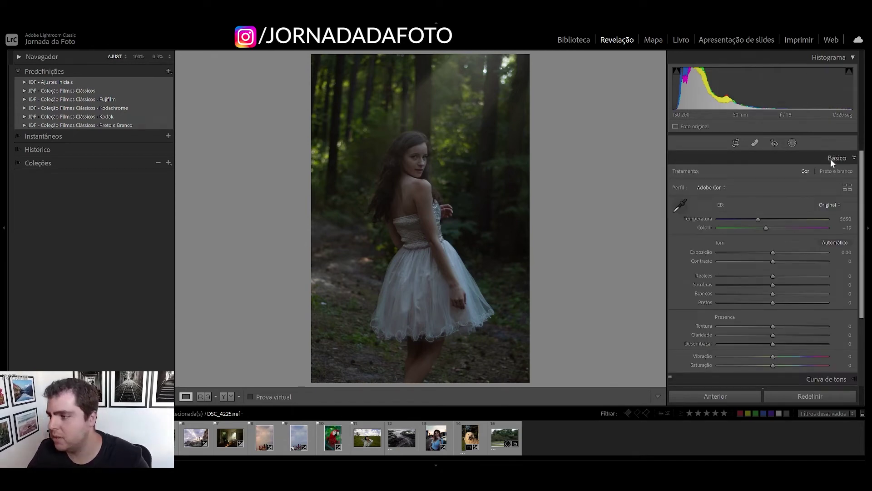
# Expand all adjustment panels at once, then switch back to Solo Mode.
pyautogui.rightClick(836, 158)
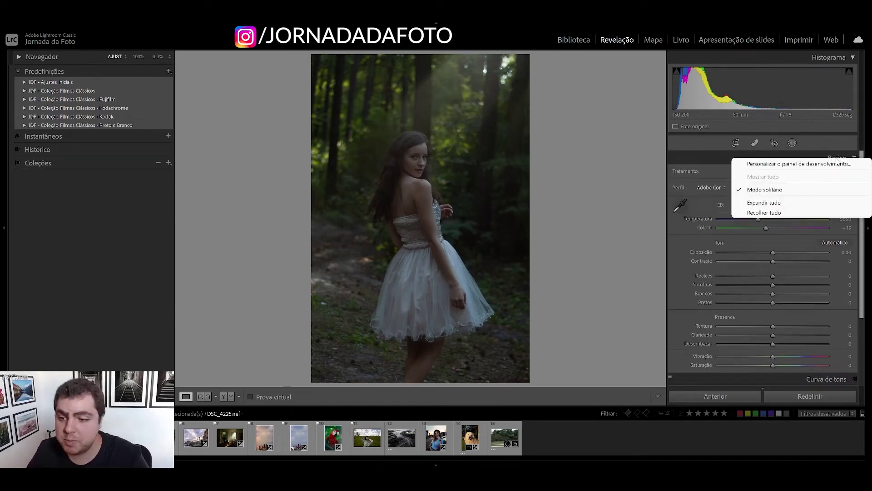
pyautogui.click(792, 203)
pyautogui.scroll(-15, 792, 203)
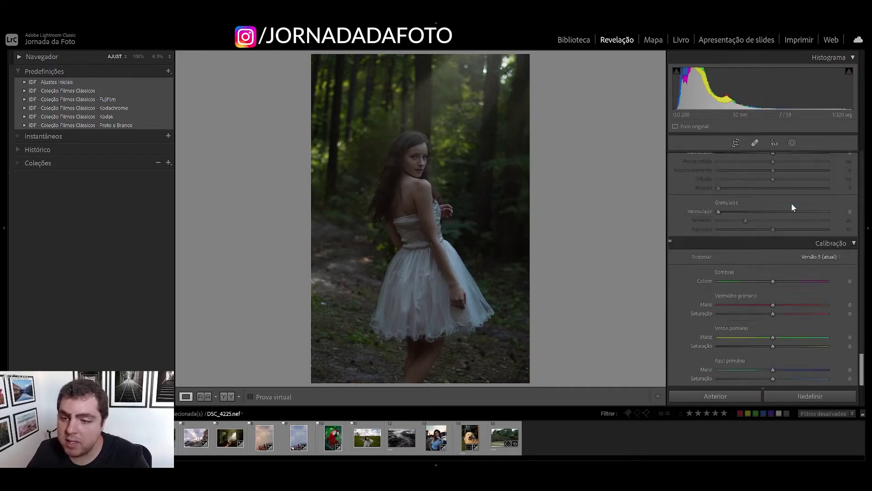
pyautogui.scroll(5, 791, 242)
pyautogui.scroll(5, 792, 242)
pyautogui.scroll(5, 792, 241)
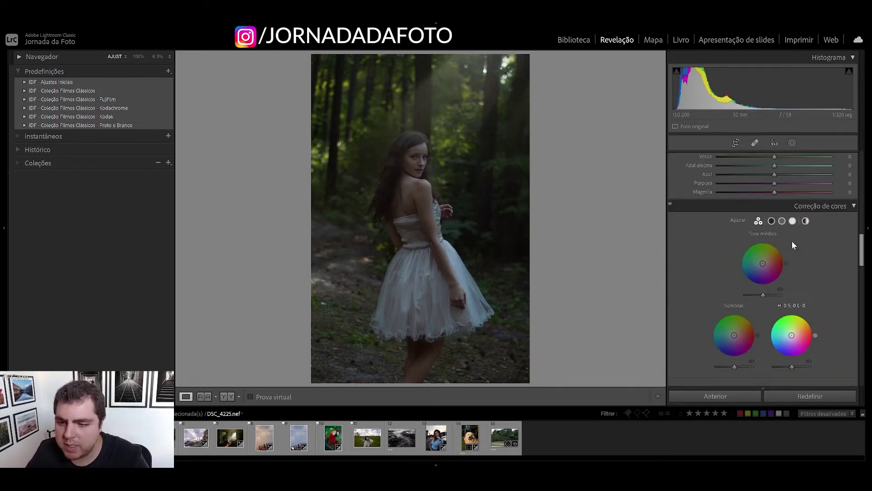
pyautogui.scroll(5, 792, 240)
pyautogui.scroll(5, 796, 241)
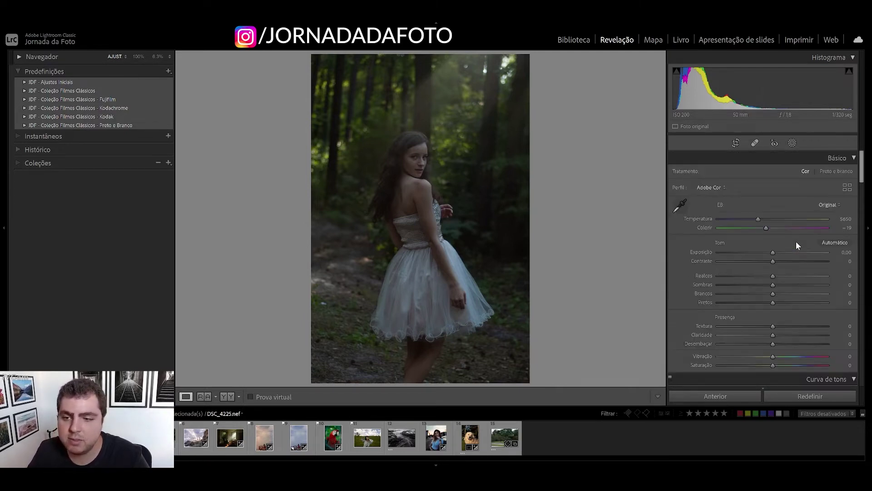
pyautogui.rightClick(831, 160)
pyautogui.click(821, 187)
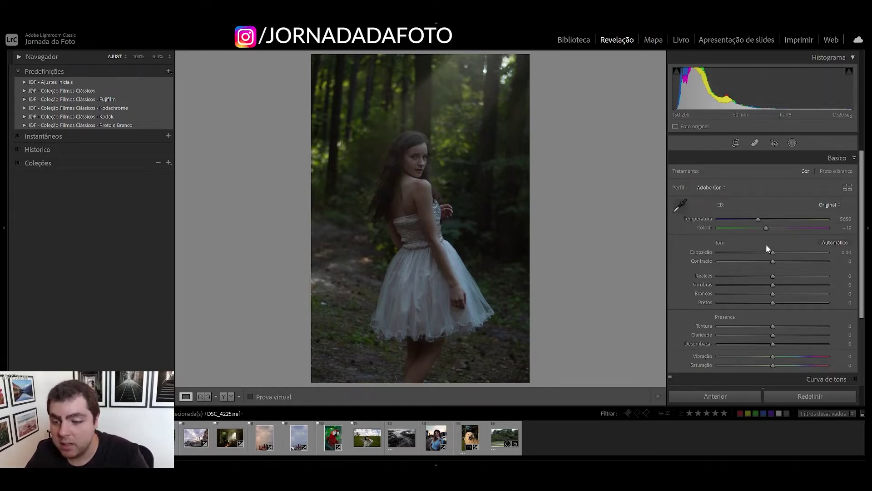
# Experiment with raising the portrait's Exposure, then reset it to 0.00.
pyautogui.moveTo(773, 252); pyautogui.dragTo(792, 255)
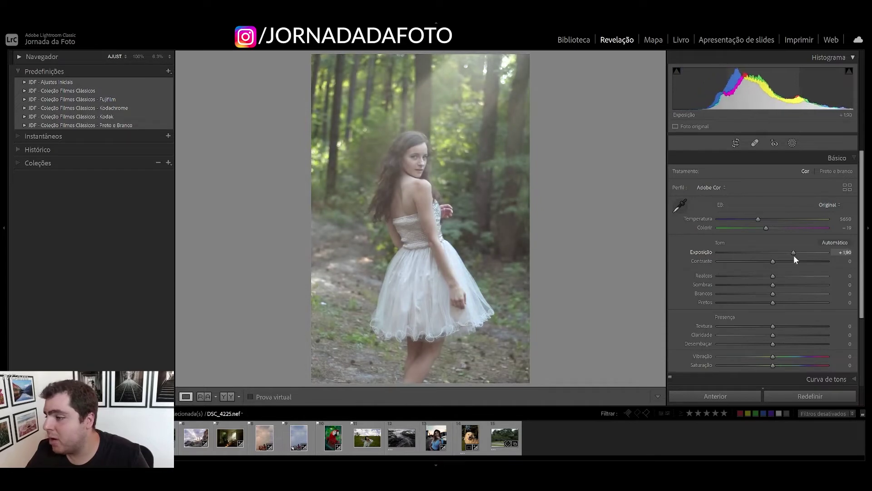
pyautogui.moveTo(792, 255); pyautogui.dragTo(790, 255)
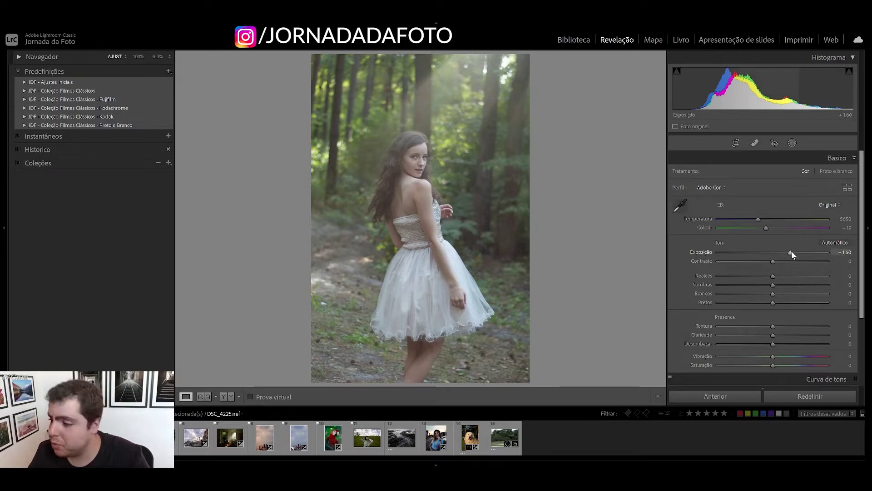
pyautogui.moveTo(791, 252)
pyautogui.mouseDown()
pyautogui.moveTo(805, 254)
pyautogui.moveTo(767, 251)
pyautogui.moveTo(790, 255)
pyautogui.mouseUp()
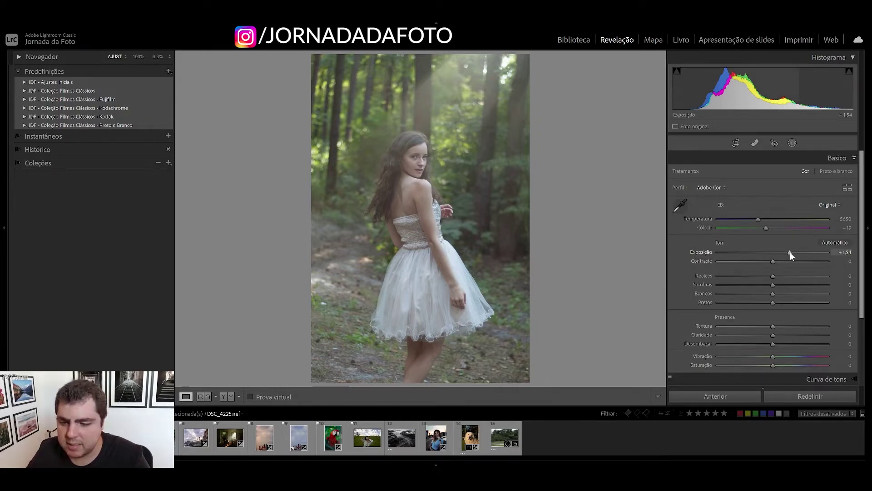
pyautogui.doubleClick(790, 252)
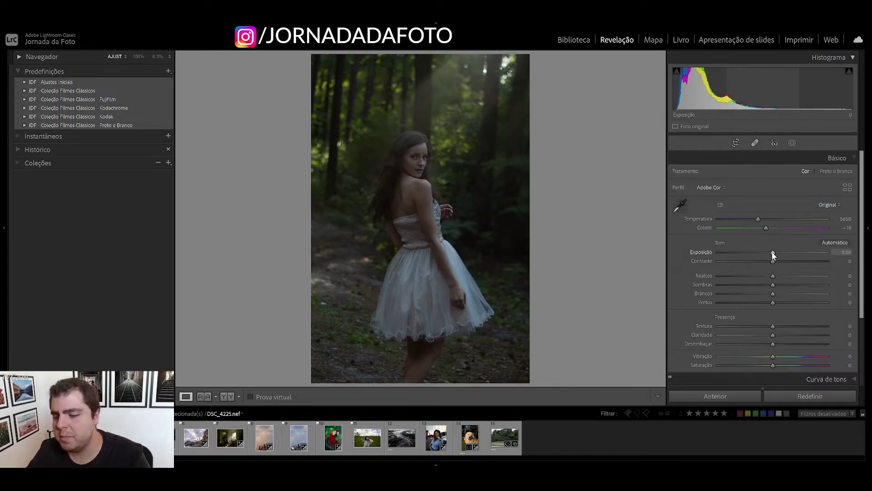
# Try Exposure +2.38 with maximum vibrance and saturation, reset all, then set Exposure +1.23.
pyautogui.moveTo(772, 253)
pyautogui.mouseDown()
pyautogui.moveTo(798, 252)
pyautogui.moveTo(734, 275)
pyautogui.moveTo(799, 284)
pyautogui.moveTo(748, 302)
pyautogui.moveTo(808, 293)
pyautogui.mouseUp()
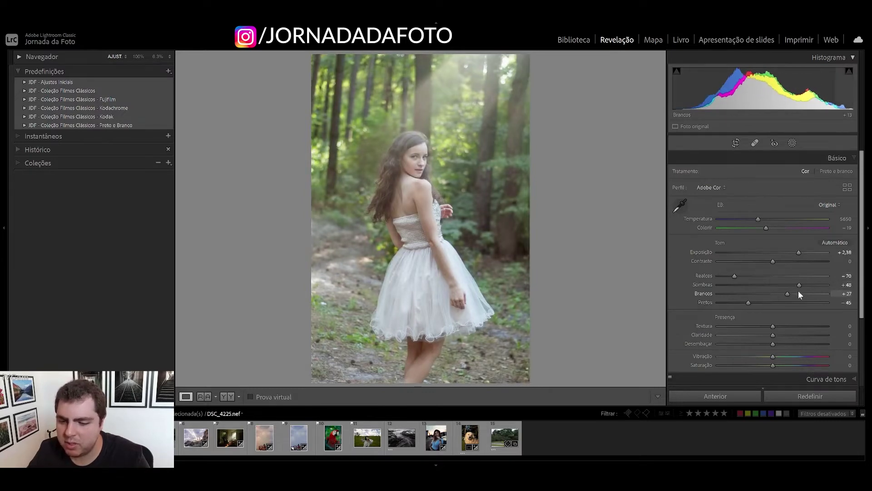
pyautogui.moveTo(774, 356)
pyautogui.mouseDown()
pyautogui.moveTo(828, 356)
pyautogui.moveTo(817, 364)
pyautogui.moveTo(827, 365)
pyautogui.mouseUp()
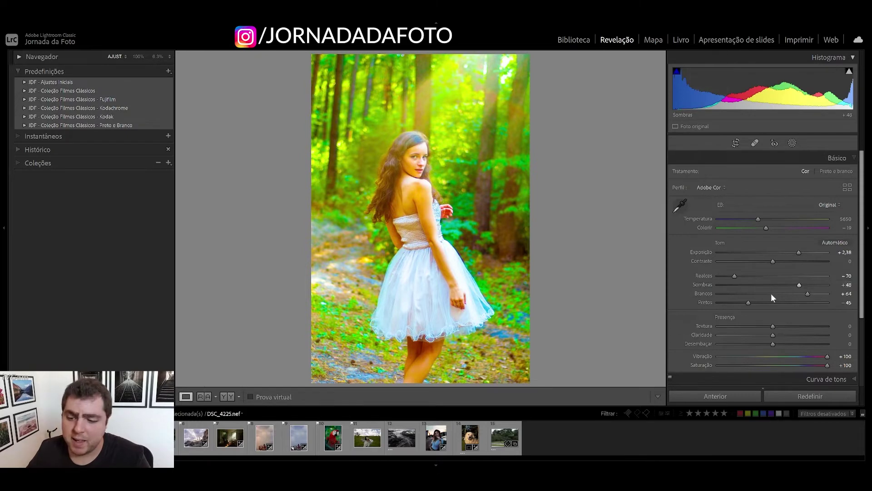
pyautogui.doubleClick(827, 365)
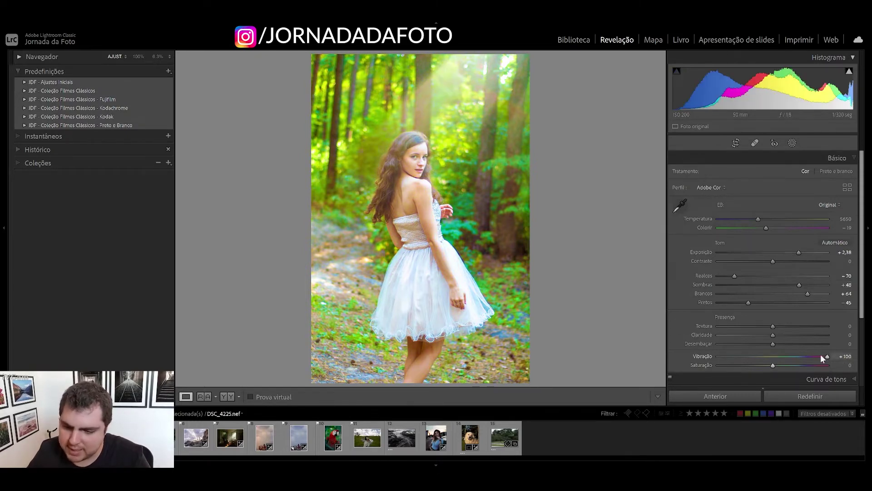
pyautogui.click(812, 395)
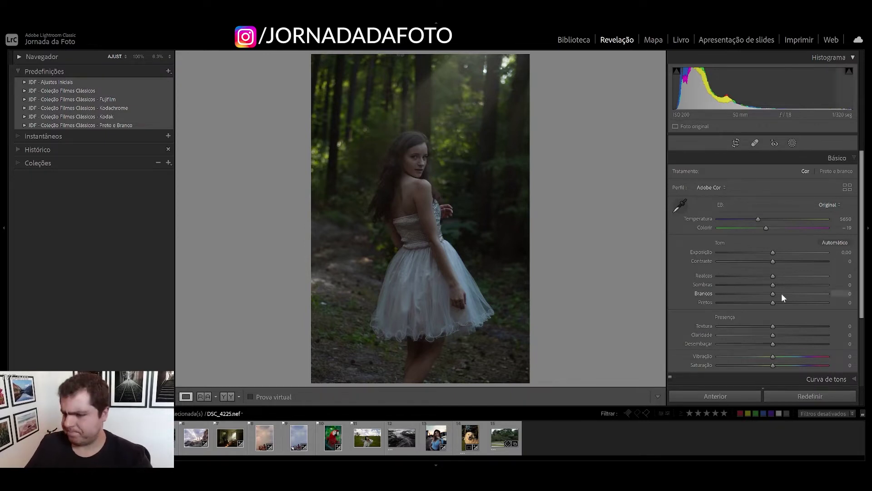
pyautogui.moveTo(772, 253)
pyautogui.mouseDown()
pyautogui.moveTo(795, 266)
pyautogui.moveTo(714, 277)
pyautogui.moveTo(728, 276)
pyautogui.mouseUp()
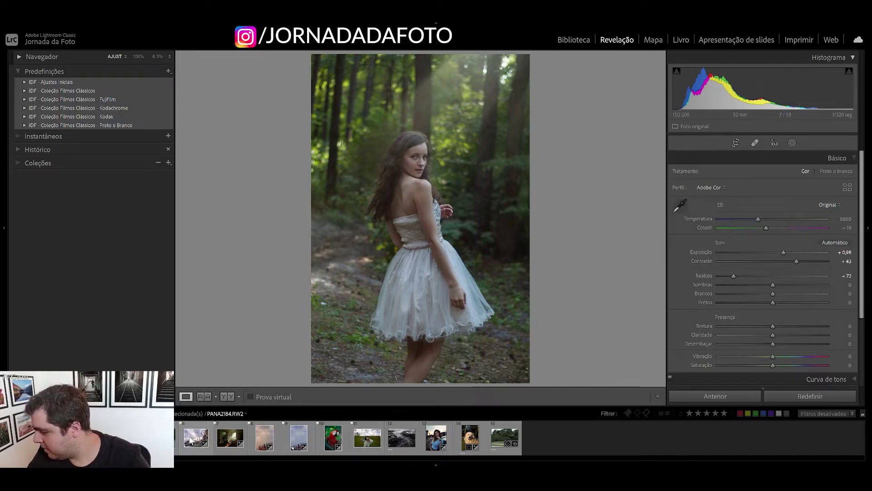
# Select the seaside couple photo, reset its adjustments, and pull Highlights to -100.
pyautogui.click(193, 438)
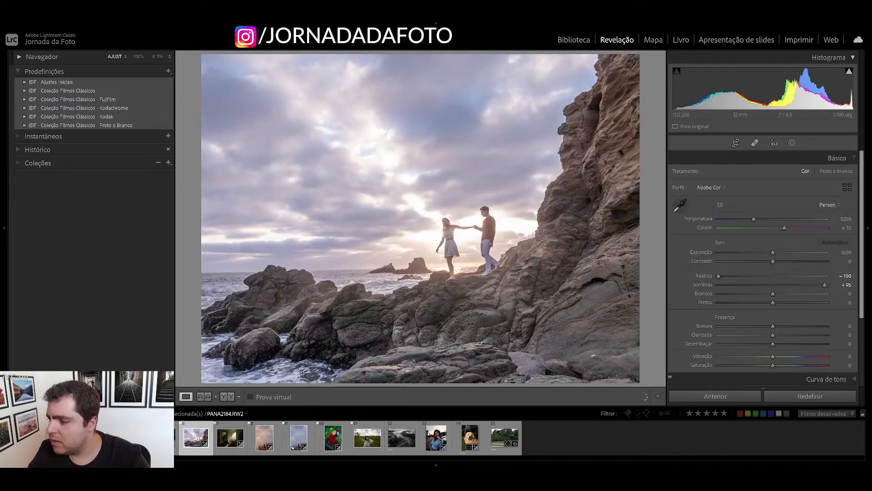
pyautogui.click(791, 395)
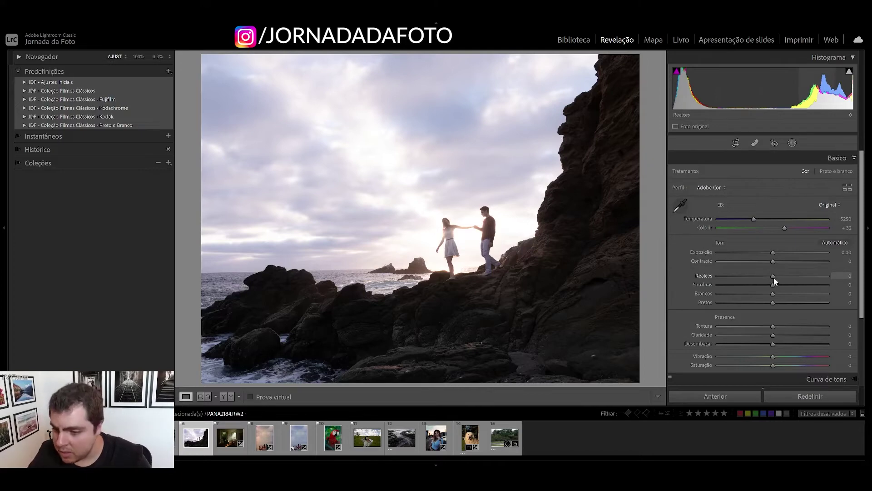
pyautogui.moveTo(775, 279); pyautogui.dragTo(683, 281)
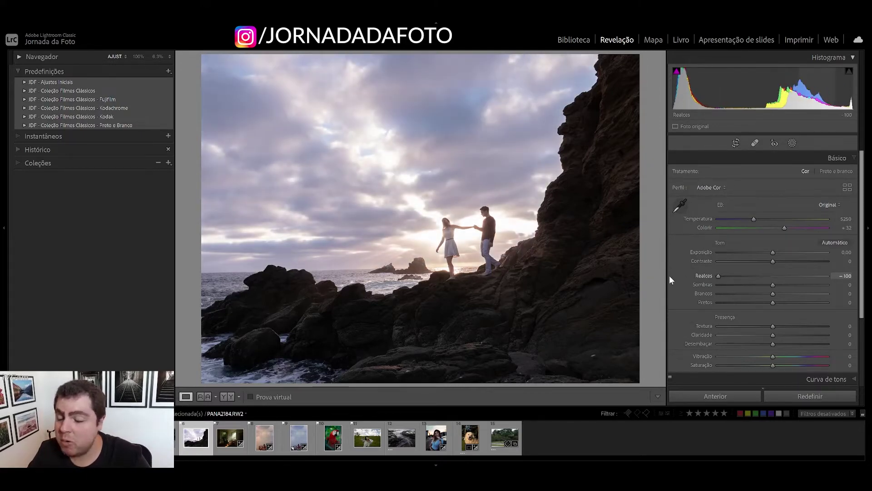
pyautogui.doubleClick(704, 276)
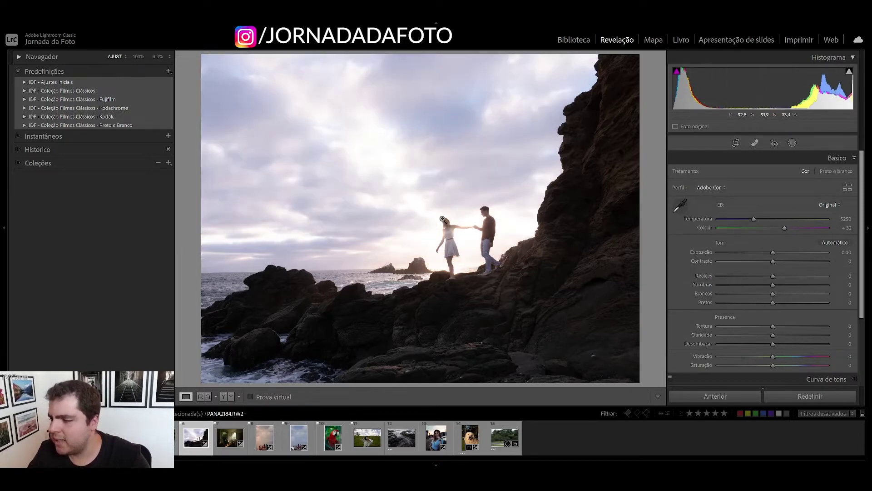
pyautogui.moveTo(774, 276); pyautogui.dragTo(704, 274)
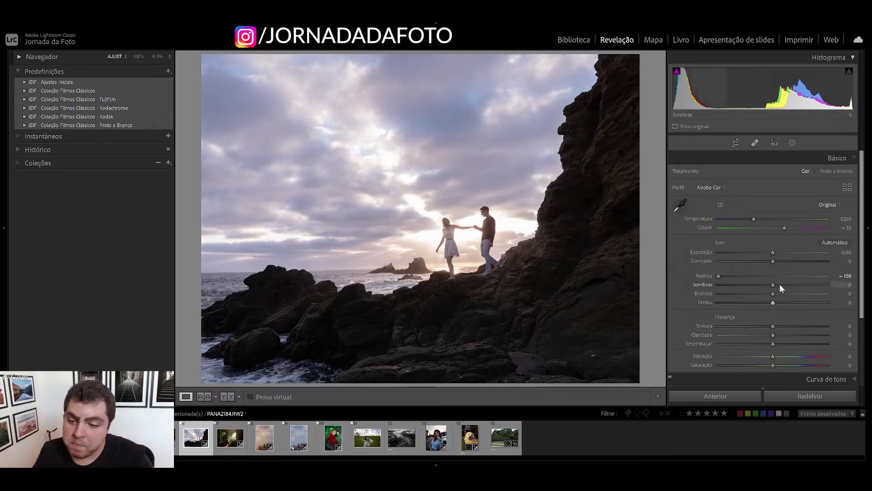
# Try lifting Shadows and Whites, then reset Shadows, Whites and Blacks to 0.
pyautogui.moveTo(774, 285); pyautogui.dragTo(841, 287)
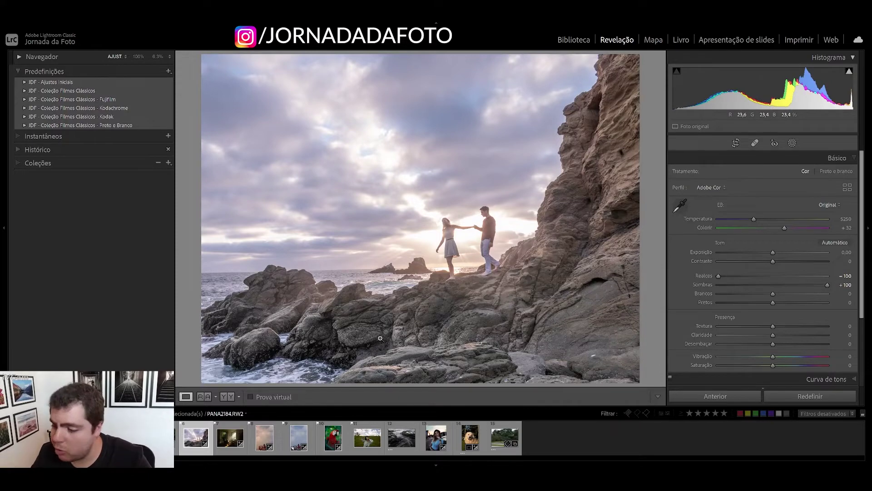
pyautogui.doubleClick(713, 285)
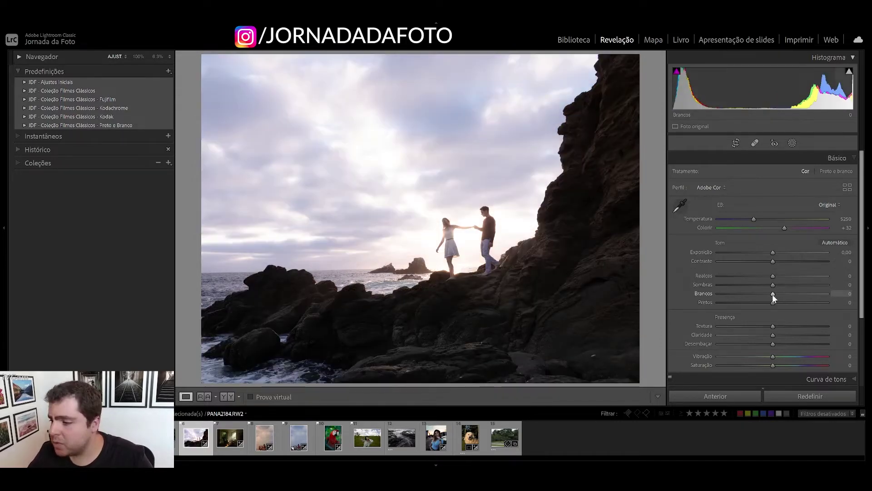
pyautogui.moveTo(773, 294)
pyautogui.mouseDown()
pyautogui.moveTo(817, 296)
pyautogui.moveTo(751, 297)
pyautogui.mouseUp()
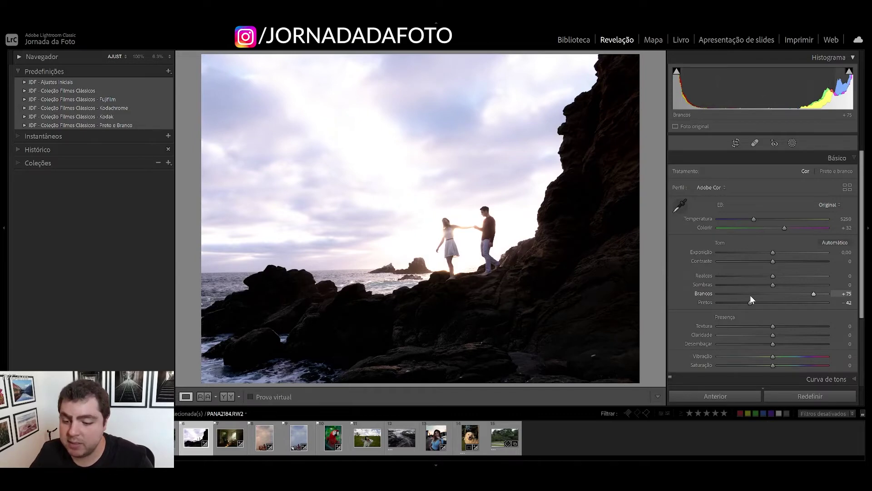
pyautogui.doubleClick(705, 302)
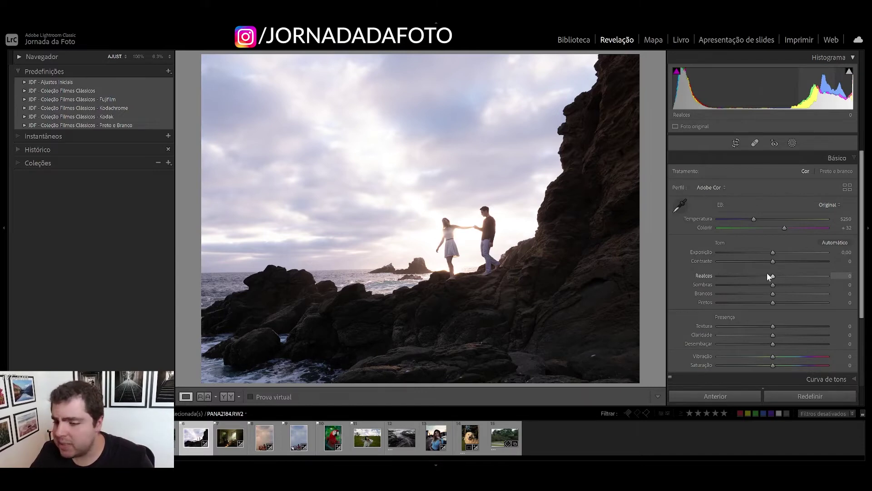
# Set Highlights to -83 and Shadows to +39, then try Vibrance and return it to 0.
pyautogui.moveTo(772, 276); pyautogui.dragTo(725, 270)
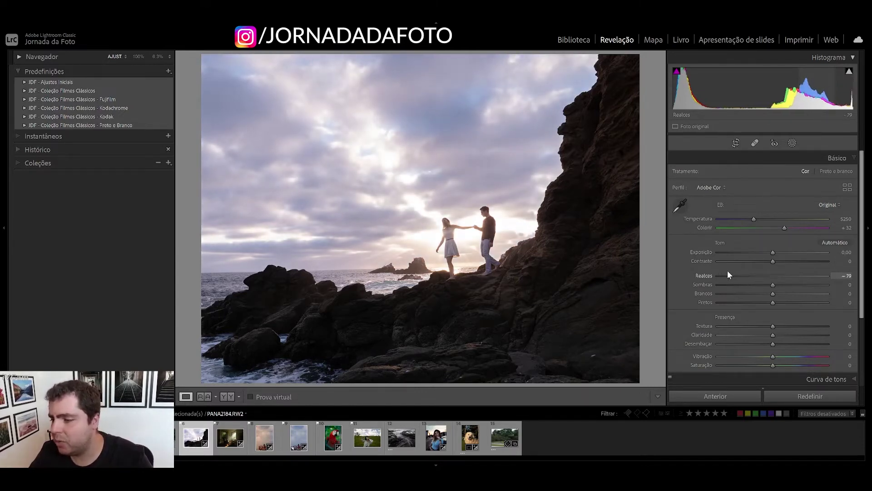
pyautogui.moveTo(772, 285); pyautogui.dragTo(793, 284)
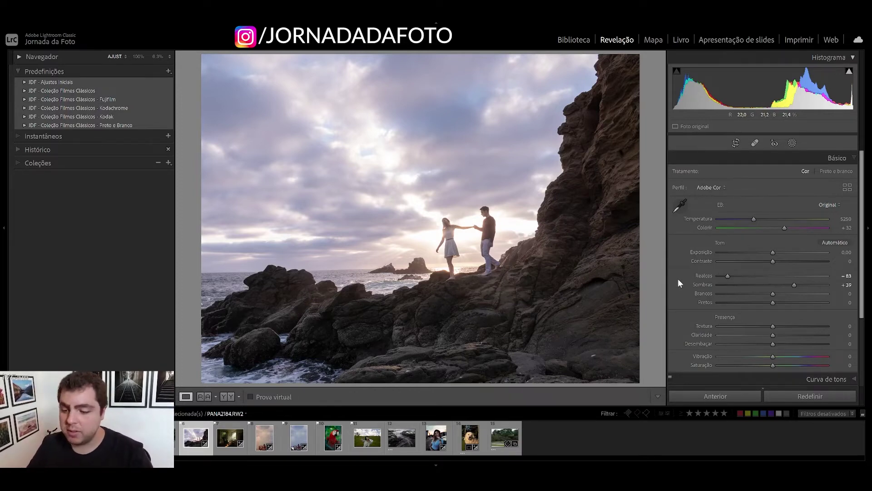
pyautogui.scroll(-1, 794, 287)
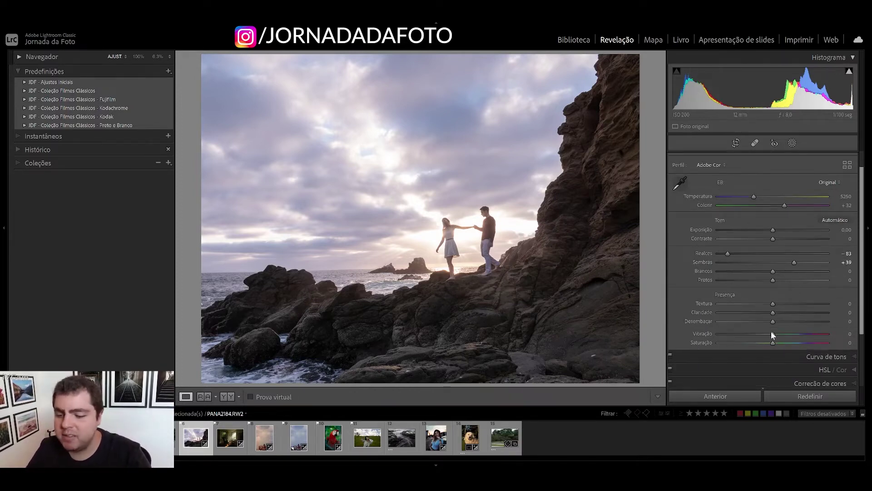
pyautogui.moveTo(773, 334)
pyautogui.mouseDown()
pyautogui.moveTo(813, 333)
pyautogui.moveTo(793, 334)
pyautogui.mouseUp()
pyautogui.doubleClick(698, 335)
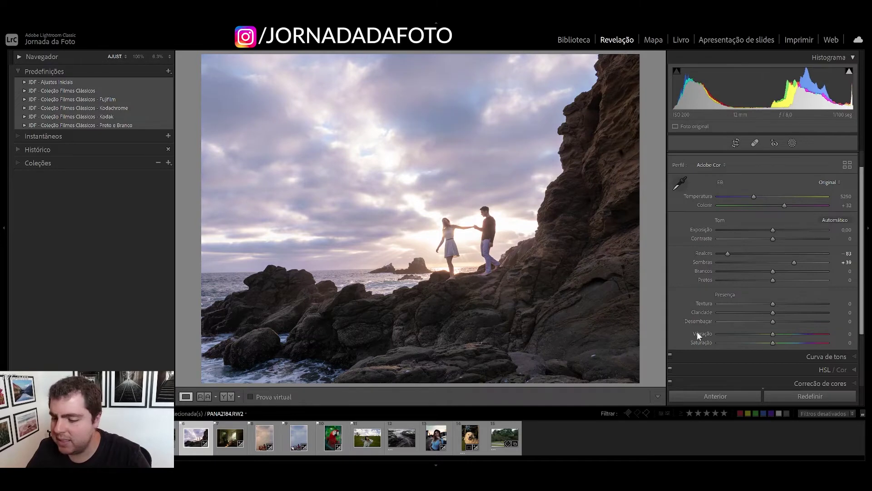
# Open parrot photo DSC_0039 in Develop, reset it, and return Vibrance to 0 after testing +100.
pyautogui.press('g')
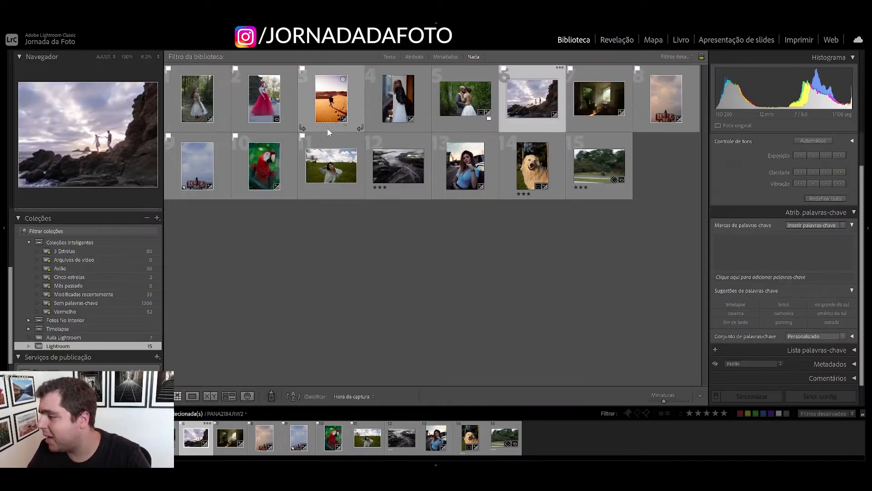
pyautogui.doubleClick(274, 168)
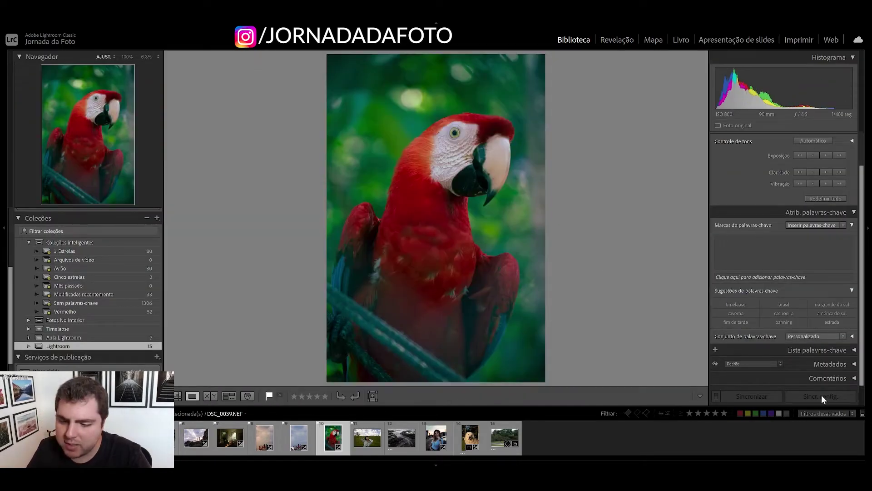
pyautogui.press('d')
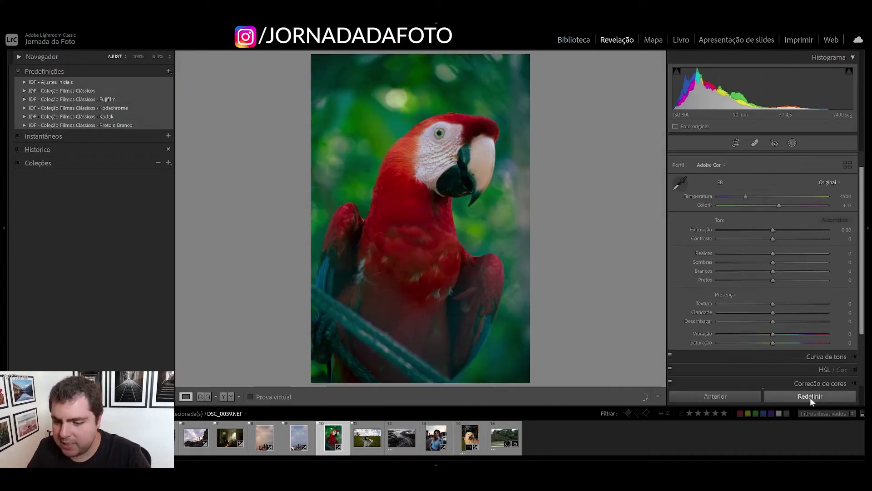
pyautogui.click(811, 397)
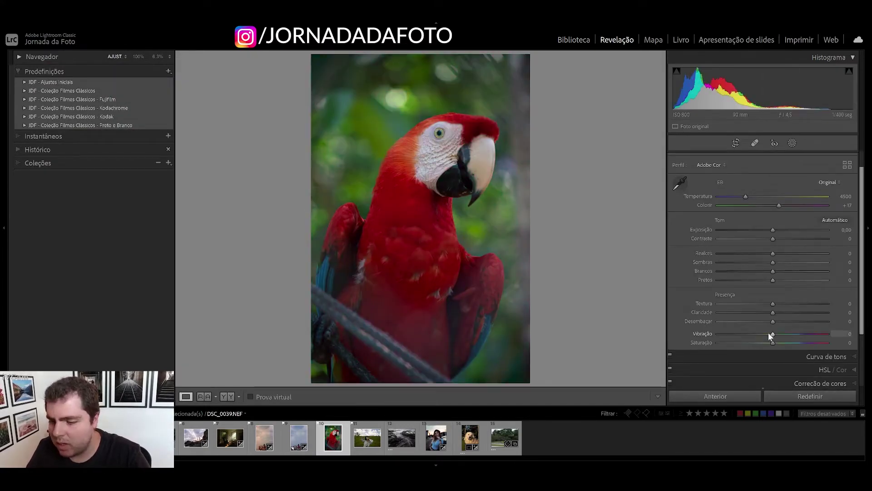
pyautogui.moveTo(772, 333); pyautogui.dragTo(864, 331)
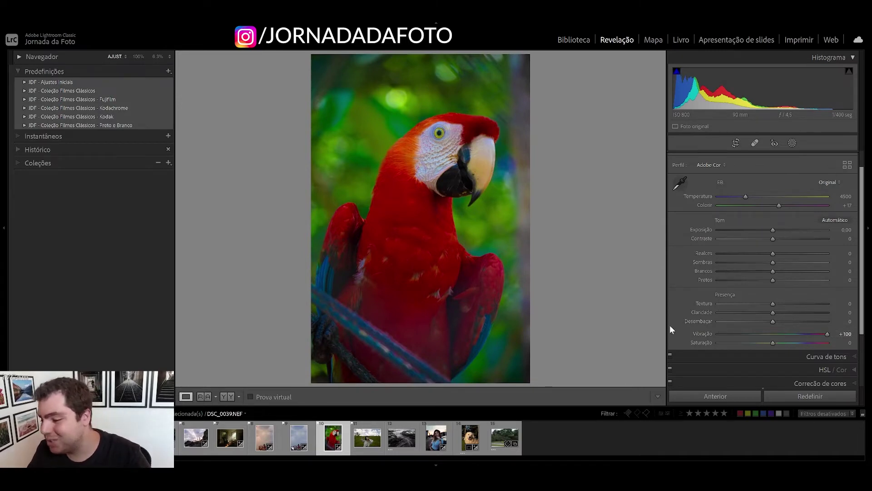
pyautogui.doubleClick(707, 333)
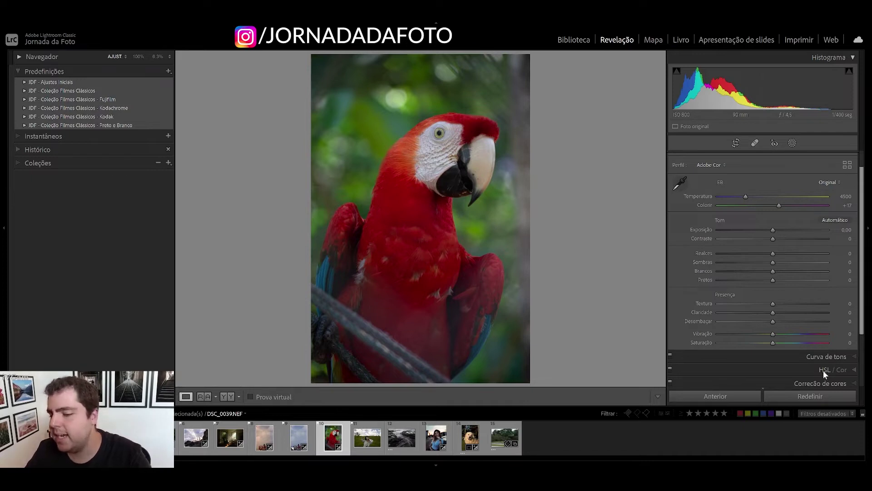
# Expand Curva de tons, add trial curve points, then reset all curve channels to linear.
pyautogui.click(825, 357)
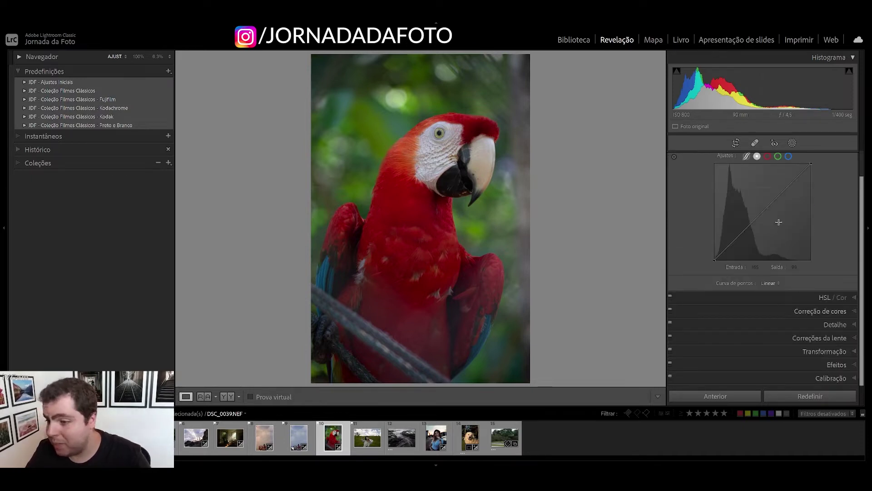
pyautogui.scroll(1, 756, 206)
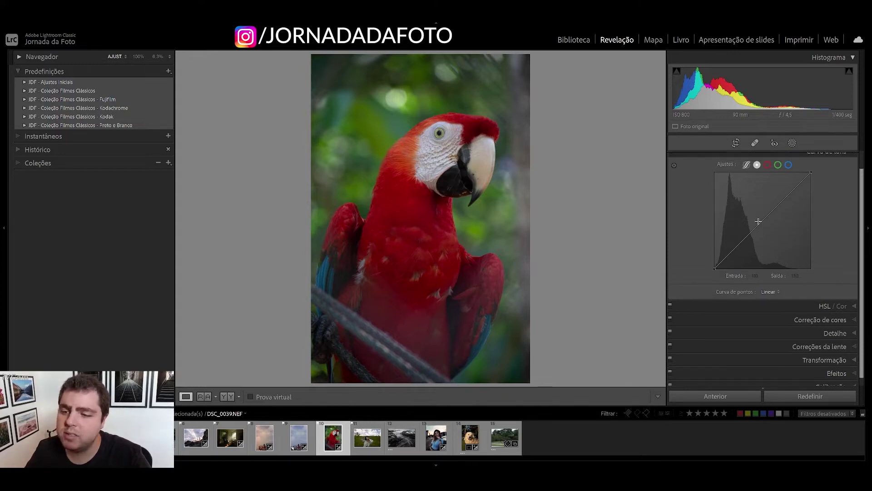
pyautogui.moveTo(738, 244); pyautogui.dragTo(737, 247)
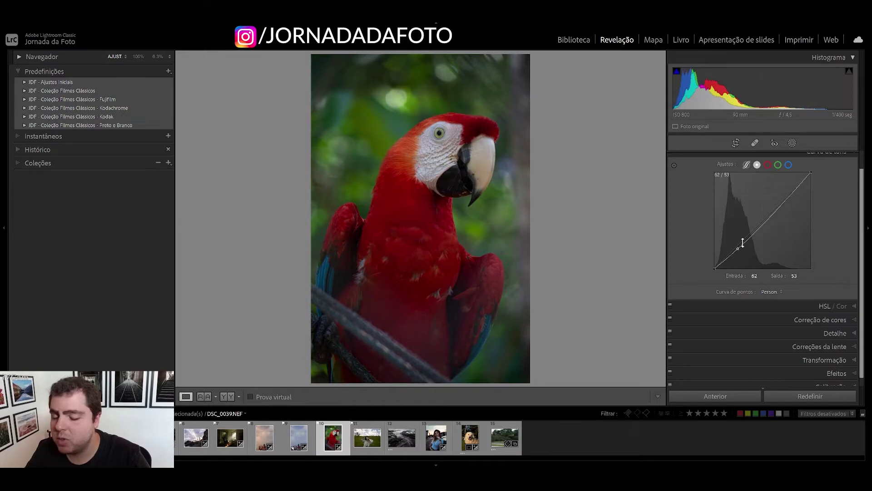
pyautogui.moveTo(787, 198); pyautogui.dragTo(784, 196)
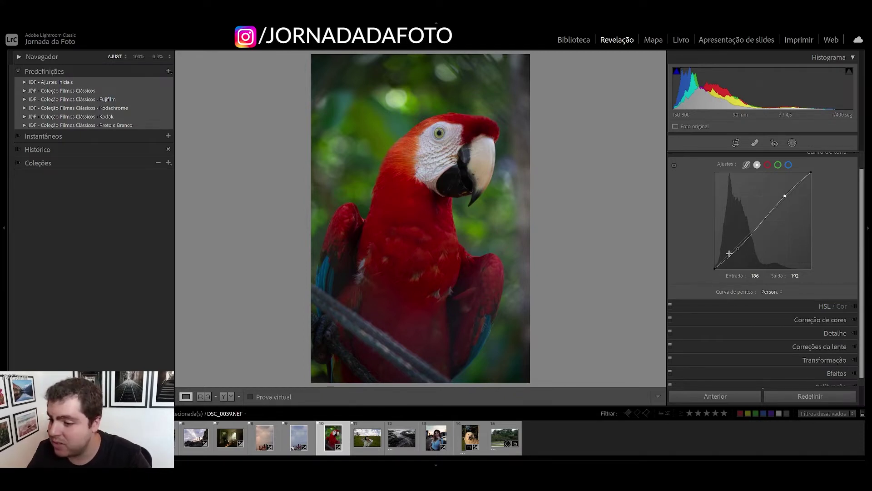
pyautogui.moveTo(737, 248); pyautogui.dragTo(735, 252)
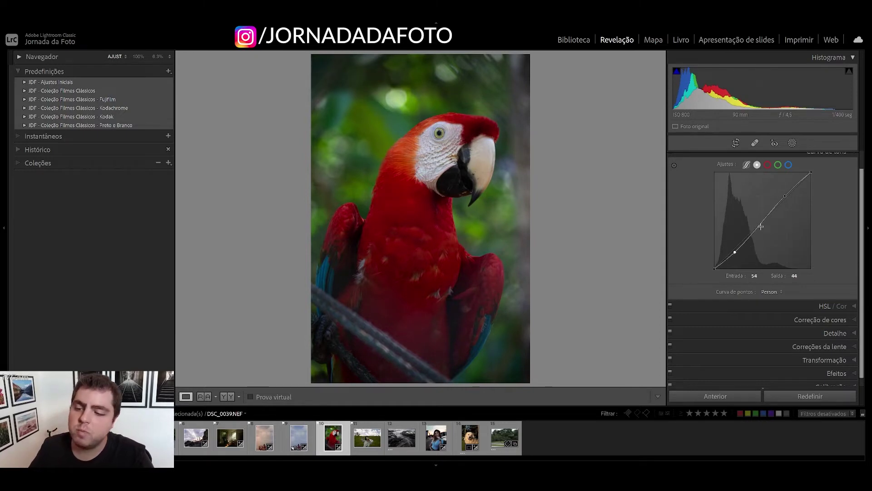
pyautogui.rightClick(762, 204)
pyautogui.click(777, 220)
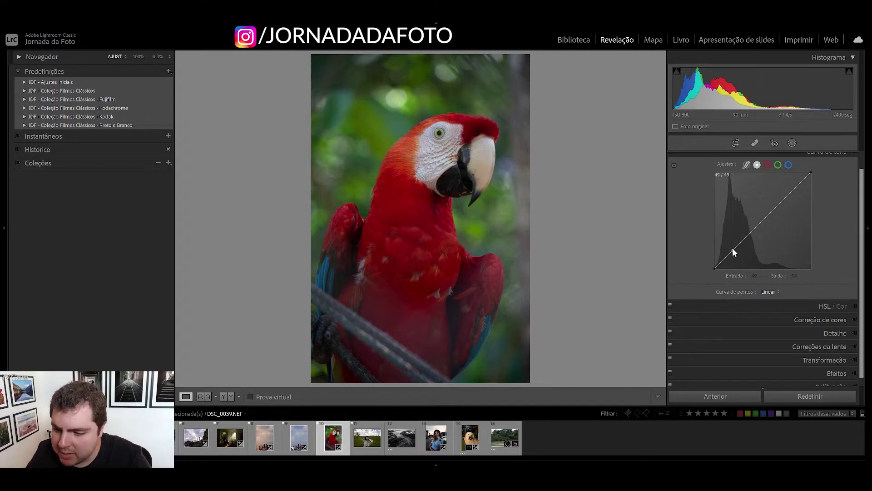
# Shape an S-curve with a shadow point near 38→28 and a highlight point near 173→201.
pyautogui.moveTo(734, 249)
pyautogui.mouseDown()
pyautogui.moveTo(738, 266)
pyautogui.moveTo(744, 200)
pyautogui.mouseUp()
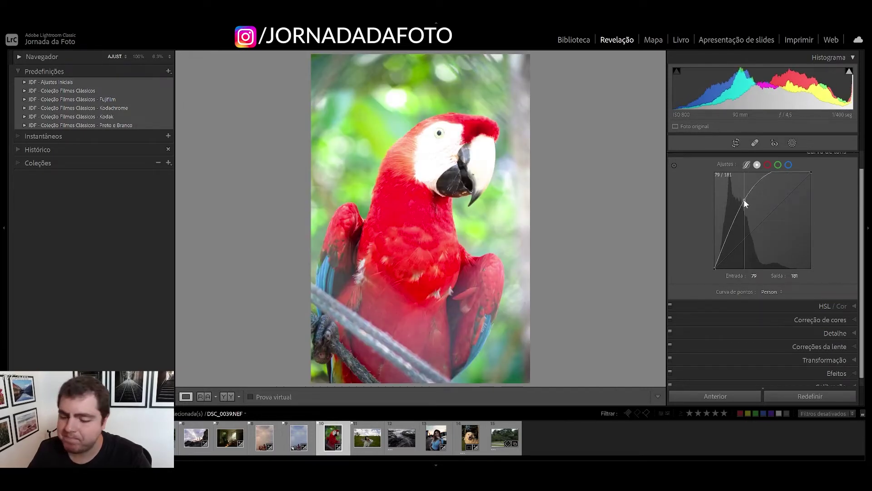
pyautogui.moveTo(743, 199); pyautogui.dragTo(736, 256)
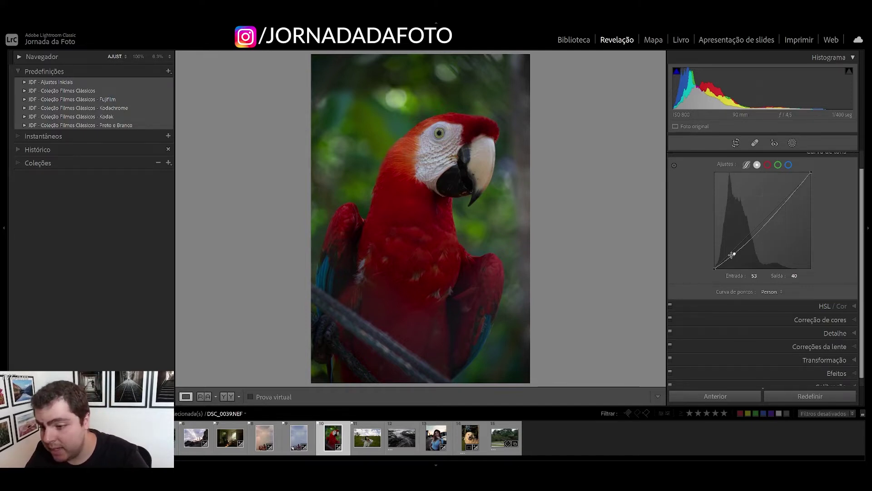
pyautogui.moveTo(735, 253); pyautogui.dragTo(728, 259)
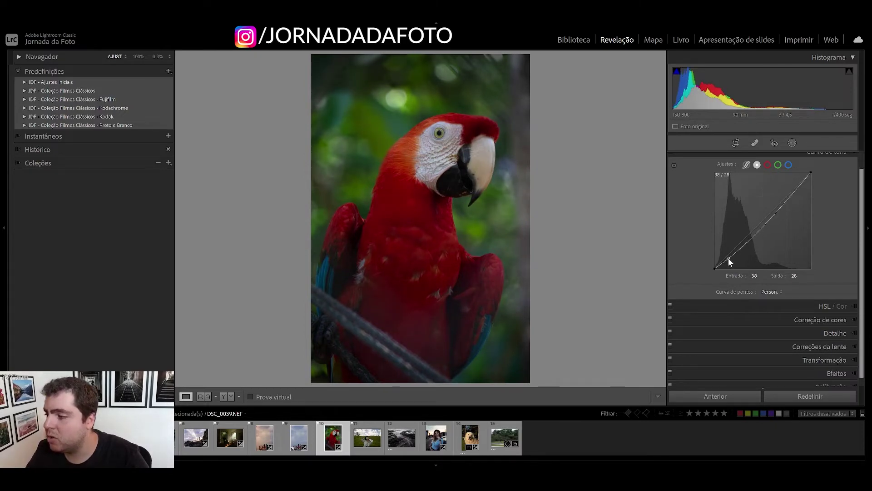
pyautogui.moveTo(784, 201); pyautogui.dragTo(780, 193)
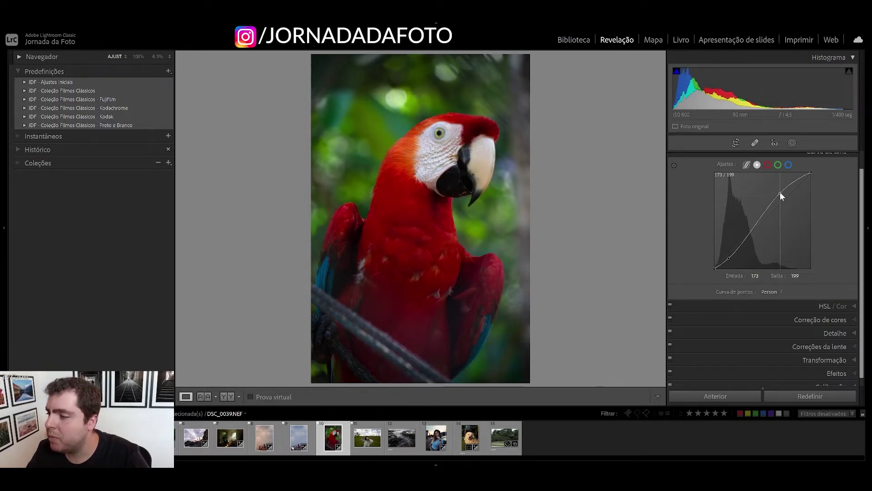
pyautogui.moveTo(780, 195); pyautogui.dragTo(780, 192)
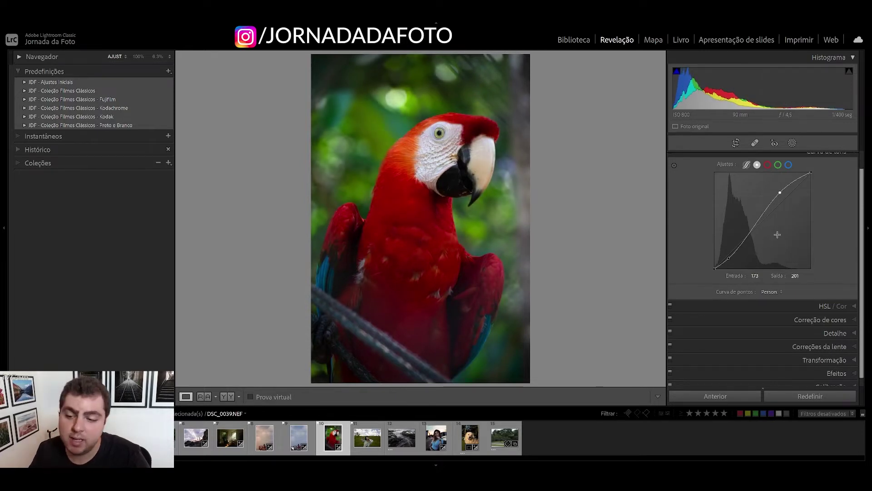
pyautogui.scroll(1, 753, 236)
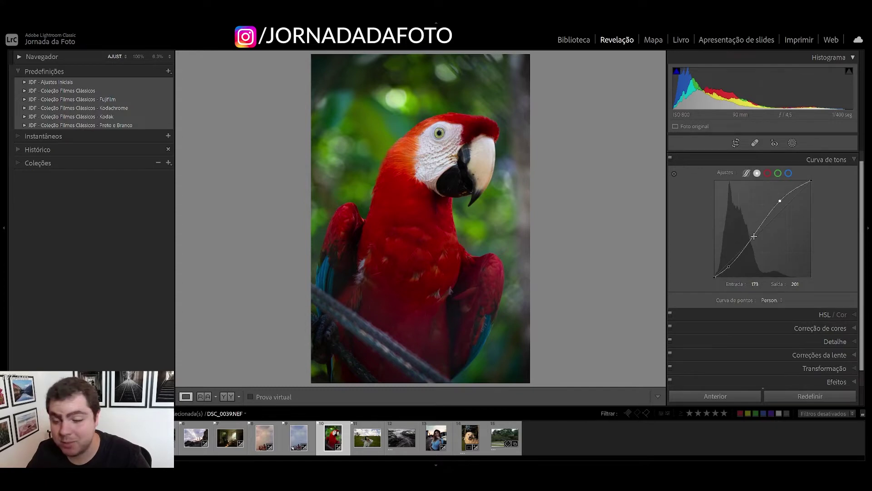
pyautogui.scroll(1, 717, 212)
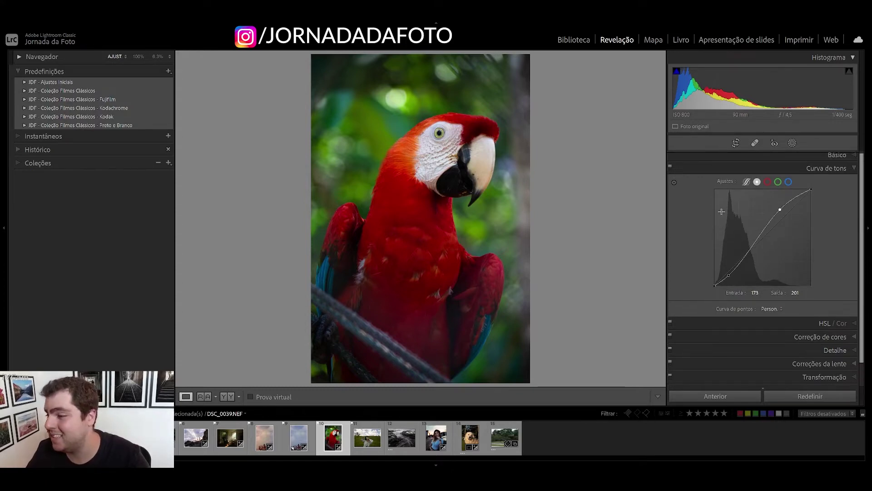
# Toggle the tone curve off and on to compare, then reset the channel to linear.
pyautogui.click(670, 168)
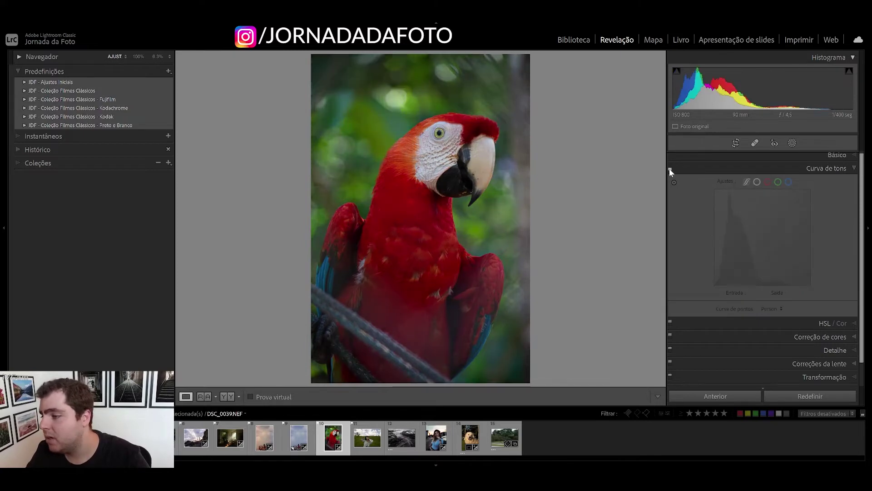
pyautogui.click(669, 169)
pyautogui.click(670, 168)
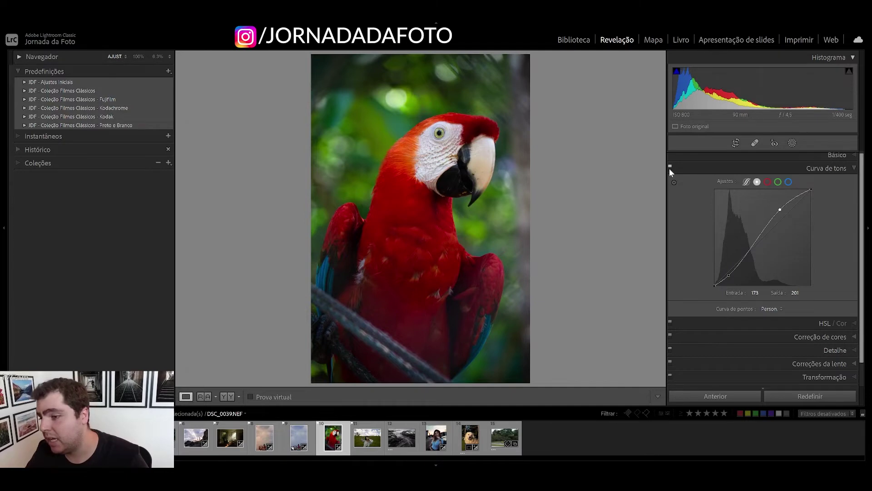
pyautogui.rightClick(748, 213)
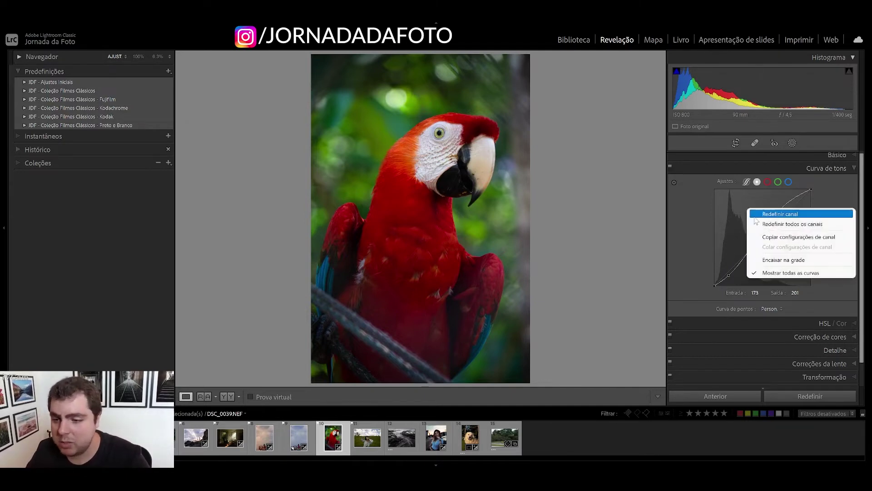
pyautogui.click(767, 224)
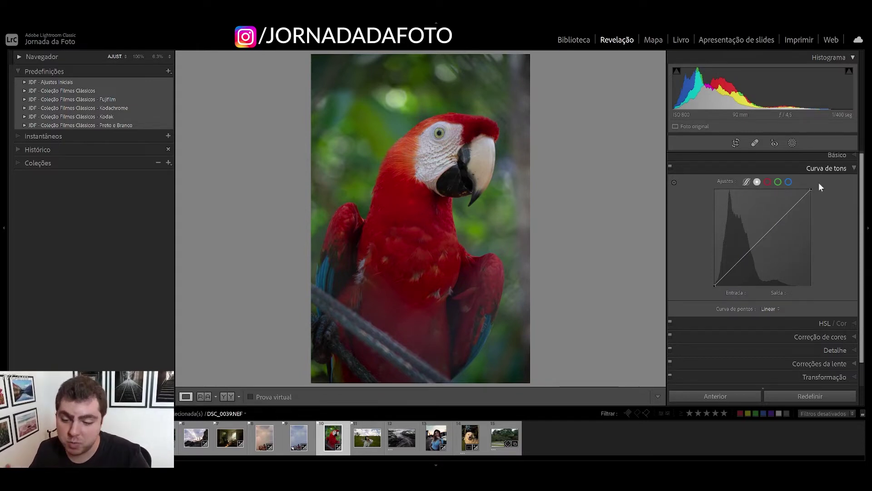
pyautogui.click(825, 323)
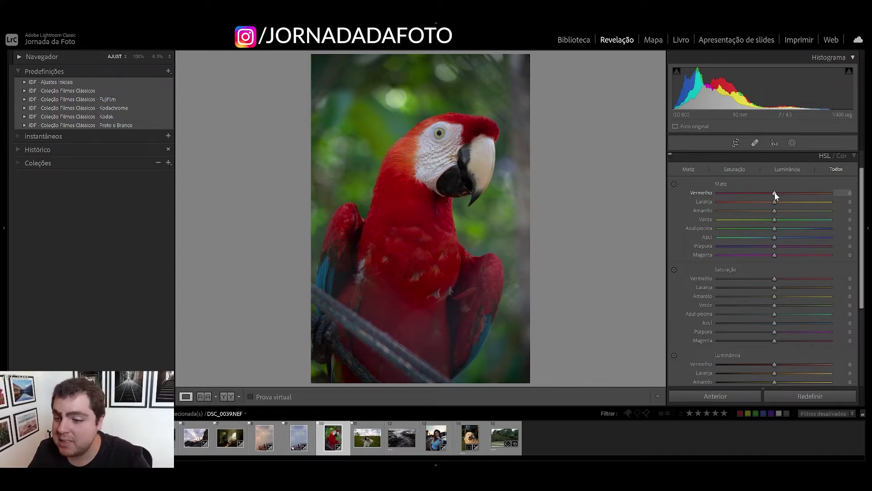
pyautogui.moveTo(775, 192)
pyautogui.mouseDown()
pyautogui.moveTo(724, 192)
pyautogui.moveTo(846, 193)
pyautogui.mouseUp()
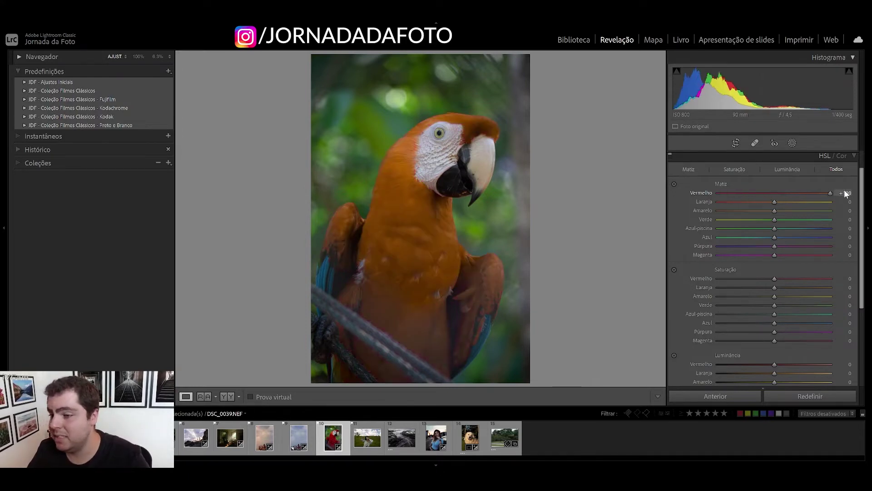
pyautogui.doubleClick(703, 190)
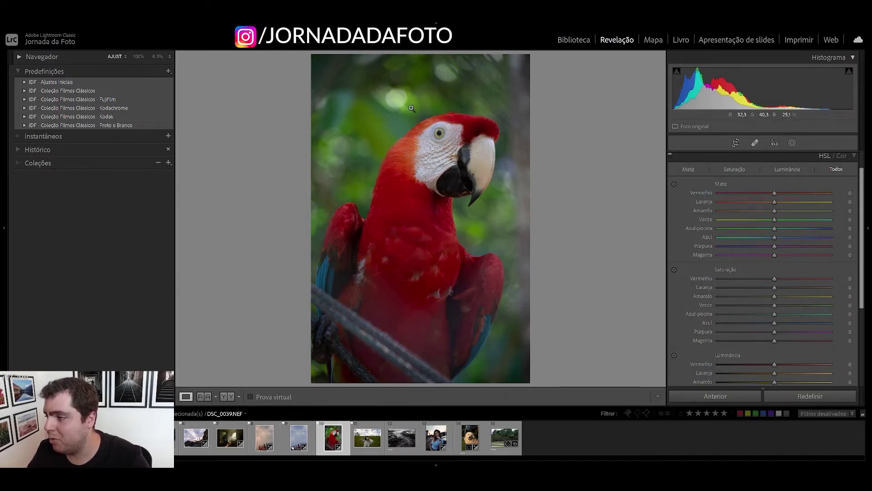
pyautogui.moveTo(774, 219)
pyautogui.mouseDown()
pyautogui.moveTo(859, 222)
pyautogui.moveTo(681, 230)
pyautogui.mouseUp()
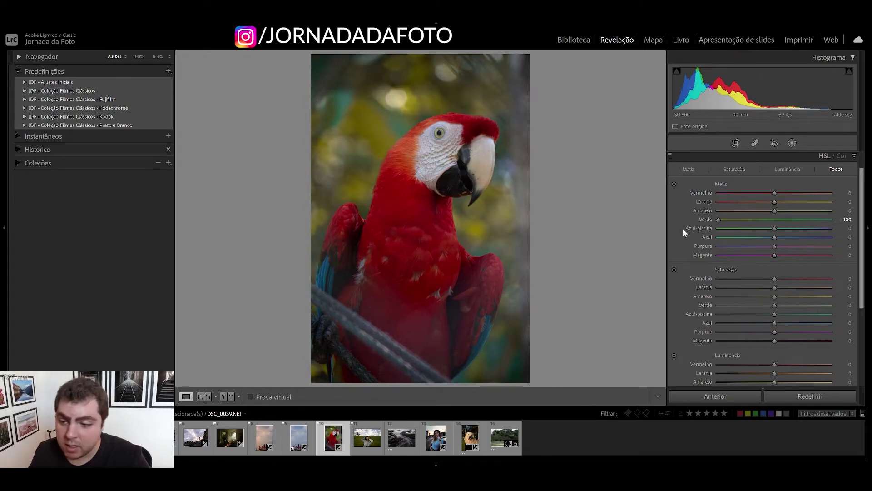
pyautogui.doubleClick(705, 218)
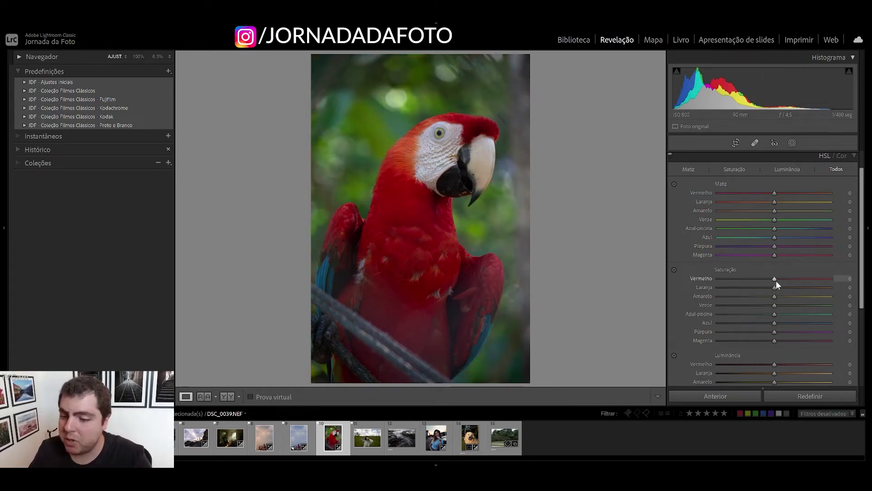
pyautogui.moveTo(774, 278)
pyautogui.mouseDown()
pyautogui.moveTo(699, 278)
pyautogui.moveTo(838, 274)
pyautogui.mouseUp()
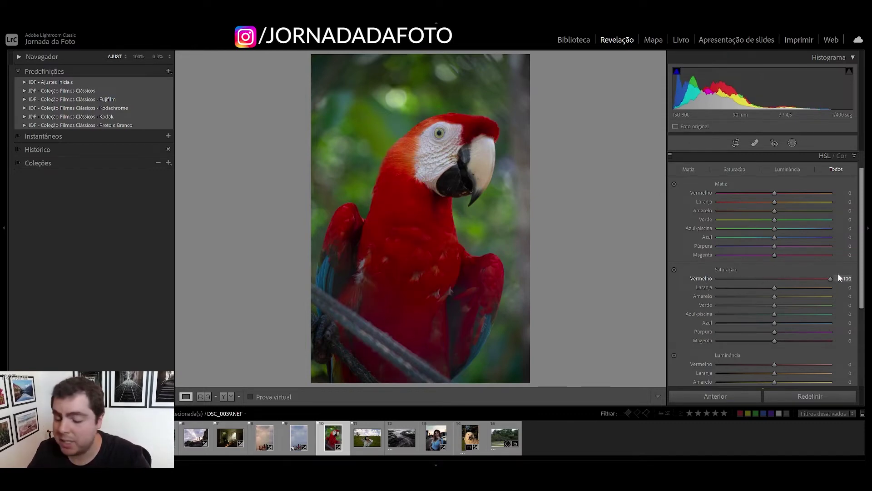
pyautogui.doubleClick(707, 278)
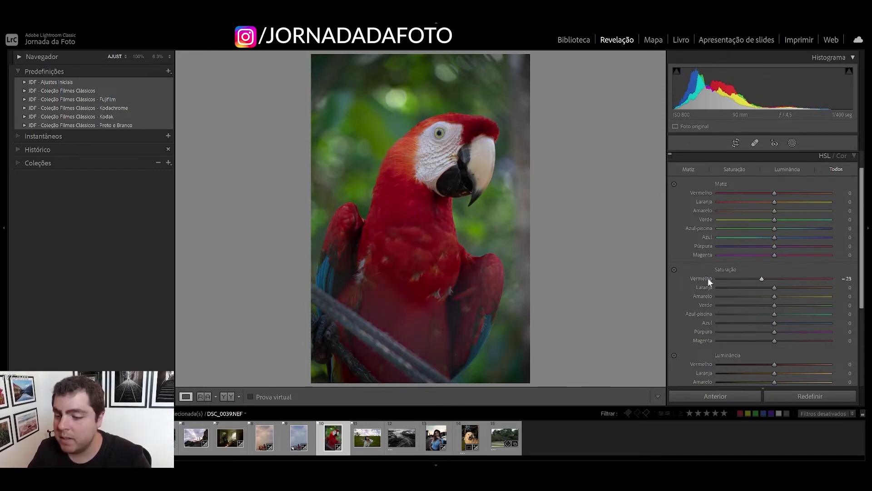
pyautogui.scroll(3, 776, 291)
pyautogui.click(832, 158)
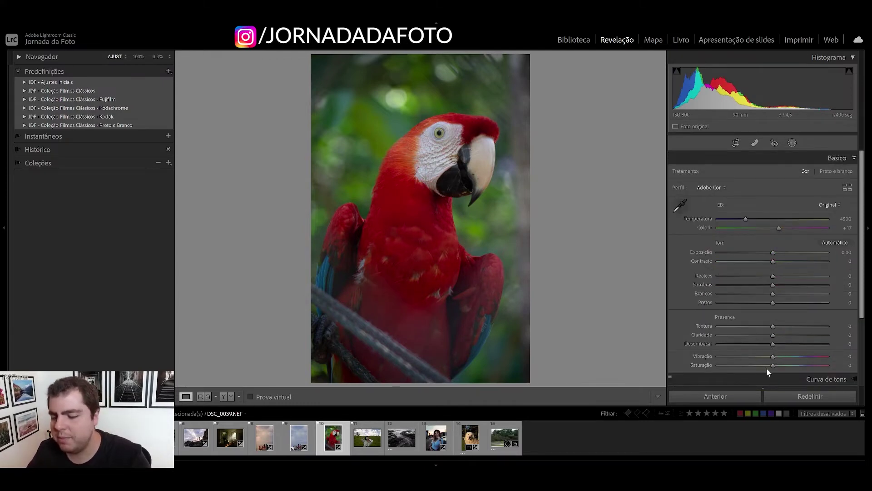
pyautogui.scroll(-1, 791, 307)
pyautogui.click(821, 369)
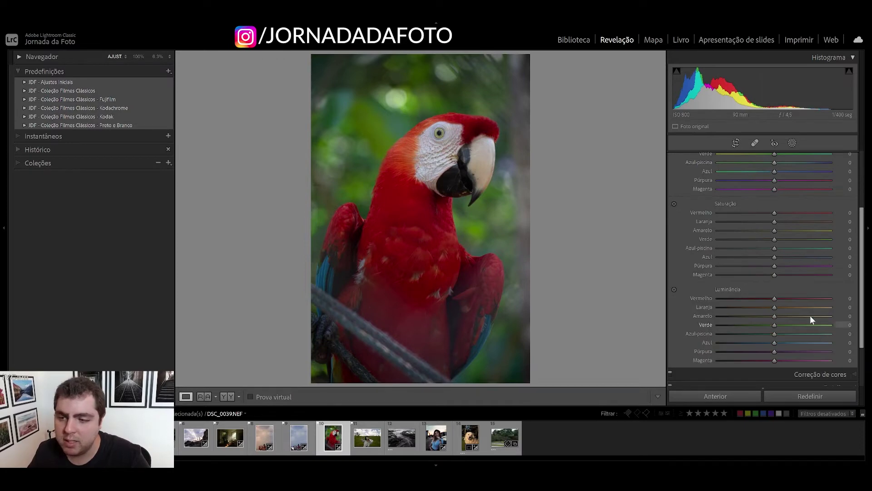
pyautogui.scroll(1, 798, 317)
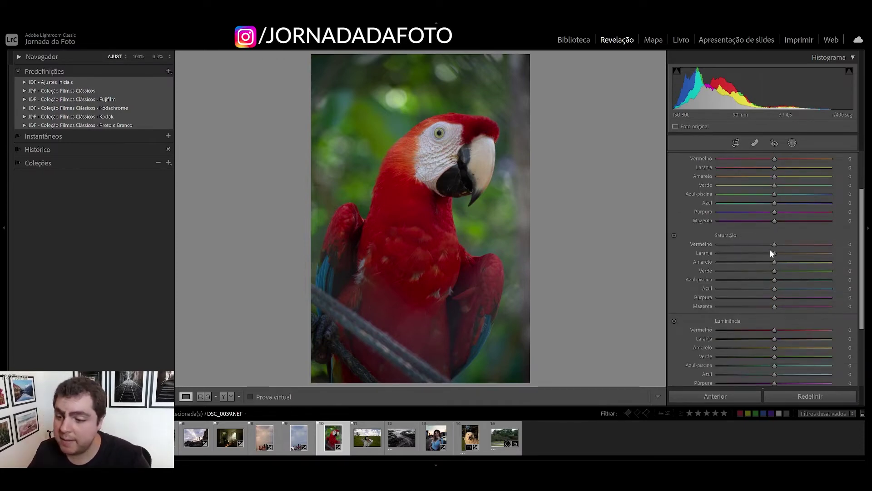
pyautogui.scroll(1, 769, 253)
pyautogui.scroll(-1, 764, 256)
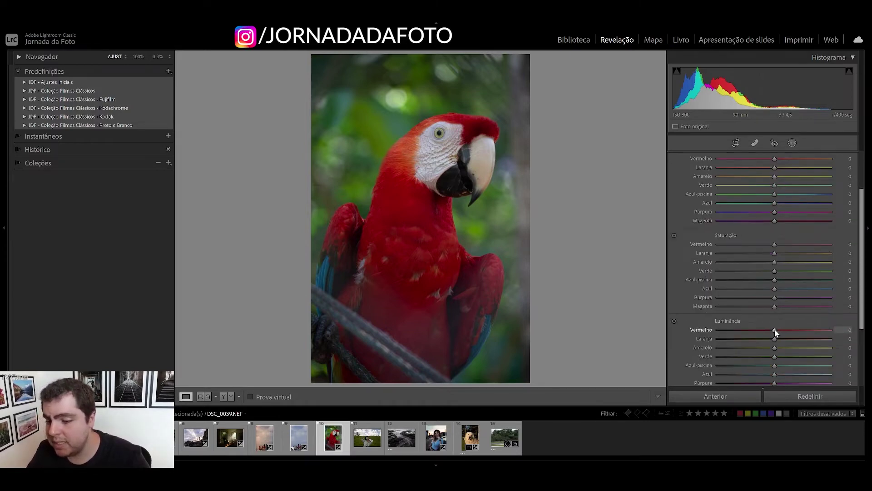
pyautogui.moveTo(775, 330)
pyautogui.mouseDown()
pyautogui.moveTo(821, 325)
pyautogui.moveTo(707, 326)
pyautogui.moveTo(802, 325)
pyautogui.moveTo(740, 328)
pyautogui.mouseUp()
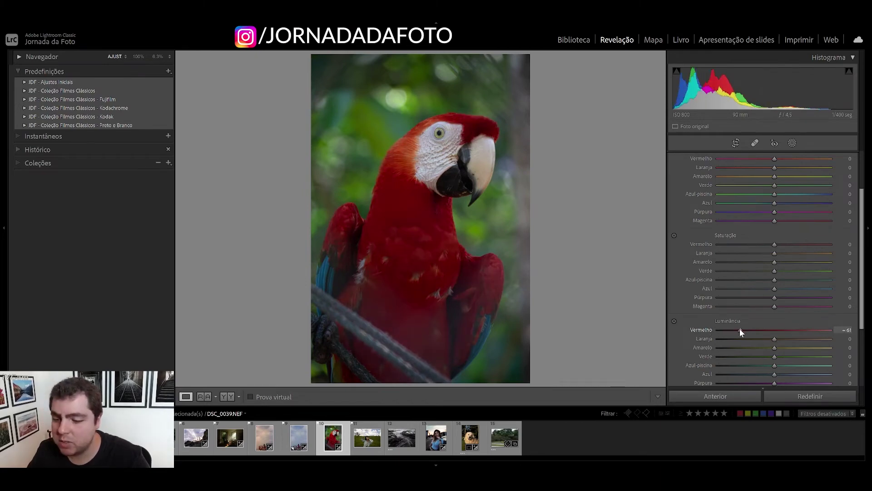
pyautogui.doubleClick(698, 328)
pyautogui.scroll(-2, 756, 290)
pyautogui.scroll(-2, 756, 289)
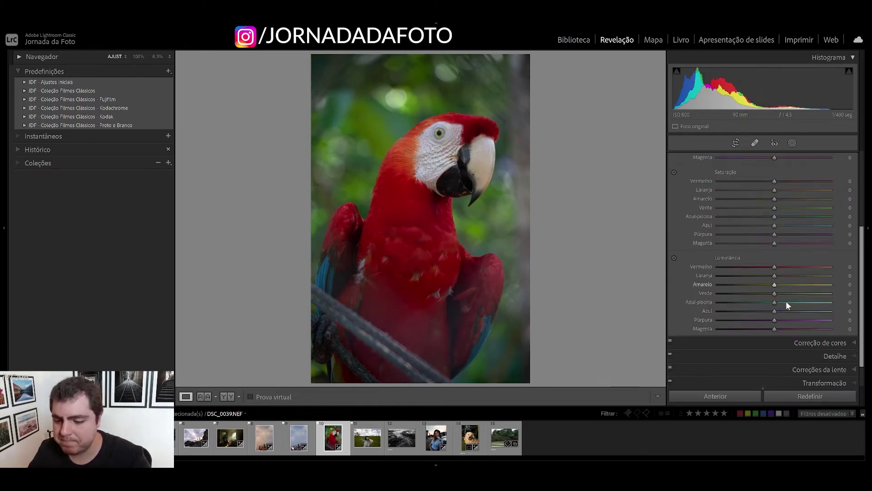
# Expand Correção de cores and show only the Sombras wheel for the macaw photo.
pyautogui.click(821, 342)
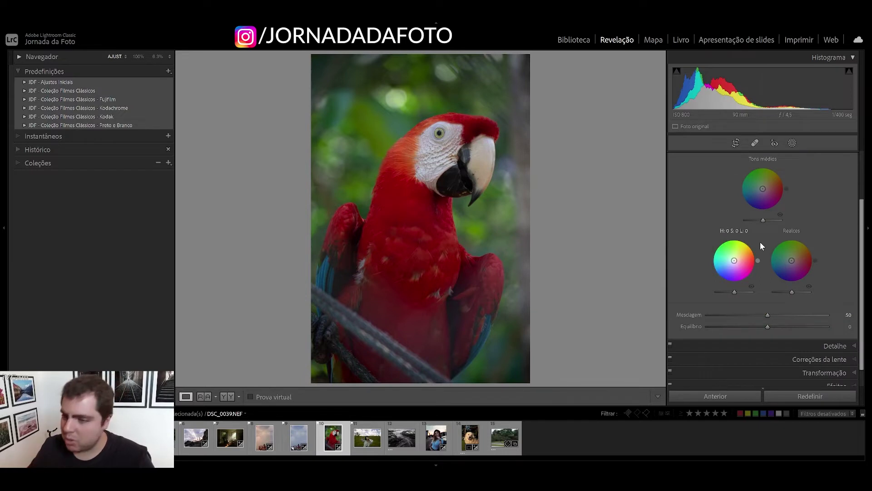
pyautogui.scroll(1, 760, 243)
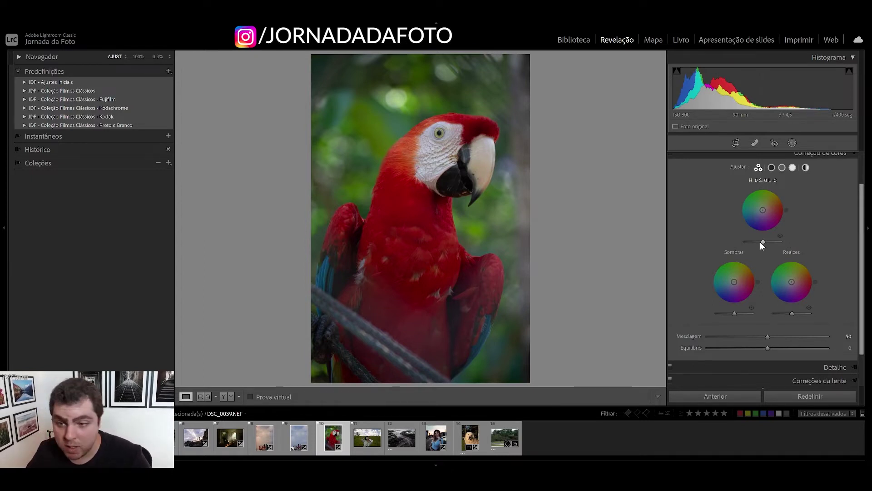
pyautogui.scroll(1, 762, 244)
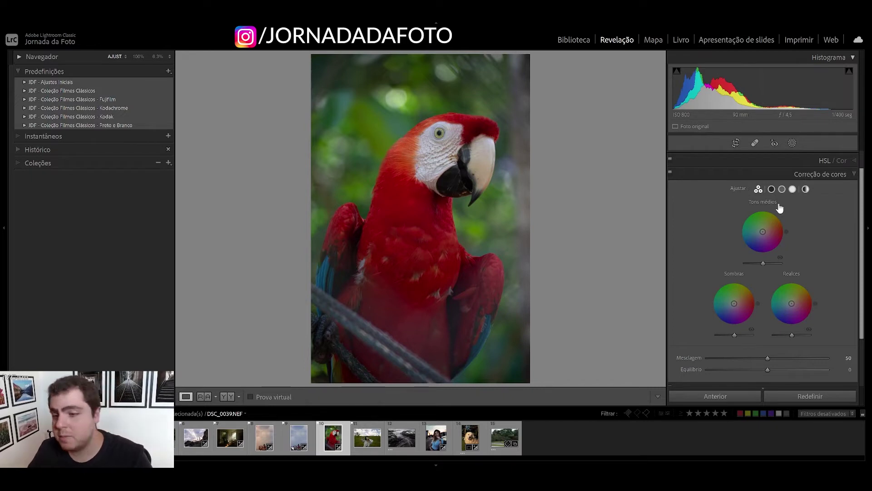
pyautogui.click(772, 189)
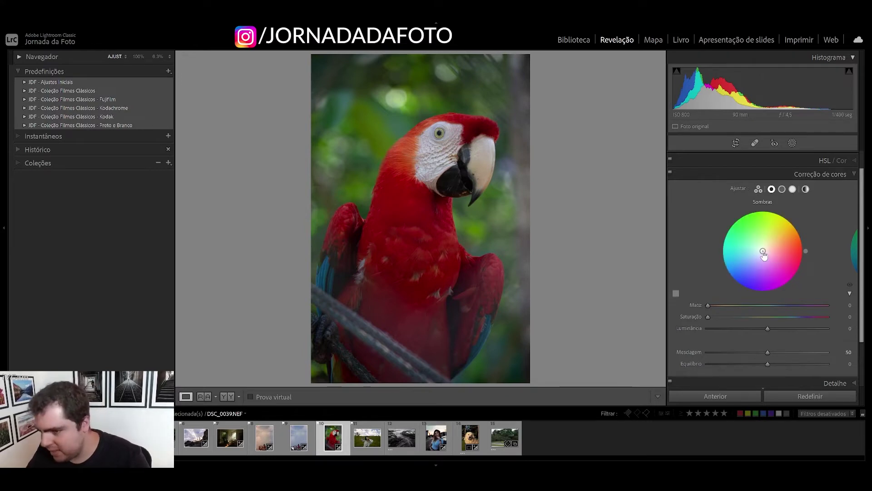
# After trying yellow, tint the parrot's shadows blue at hue 217, saturation about 36.
pyautogui.moveTo(764, 253)
pyautogui.mouseDown()
pyautogui.moveTo(788, 216)
pyautogui.moveTo(793, 220)
pyautogui.mouseUp()
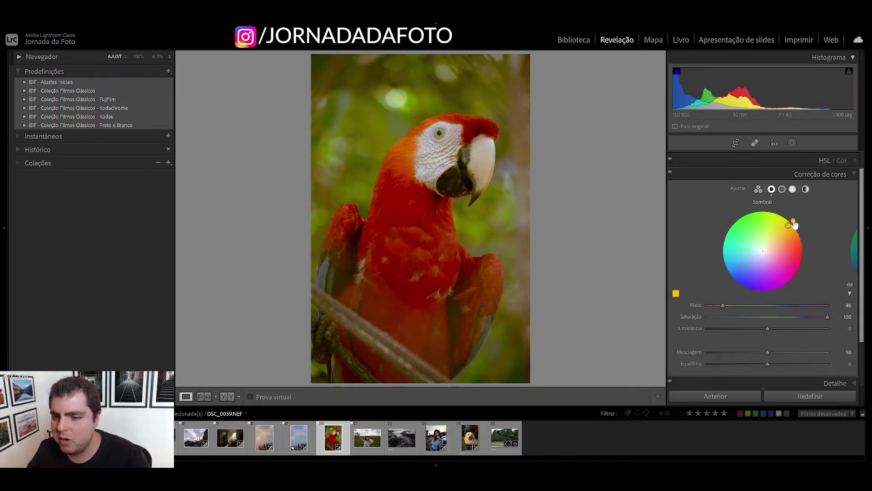
pyautogui.moveTo(828, 316)
pyautogui.mouseDown()
pyautogui.moveTo(699, 316)
pyautogui.moveTo(762, 315)
pyautogui.mouseUp()
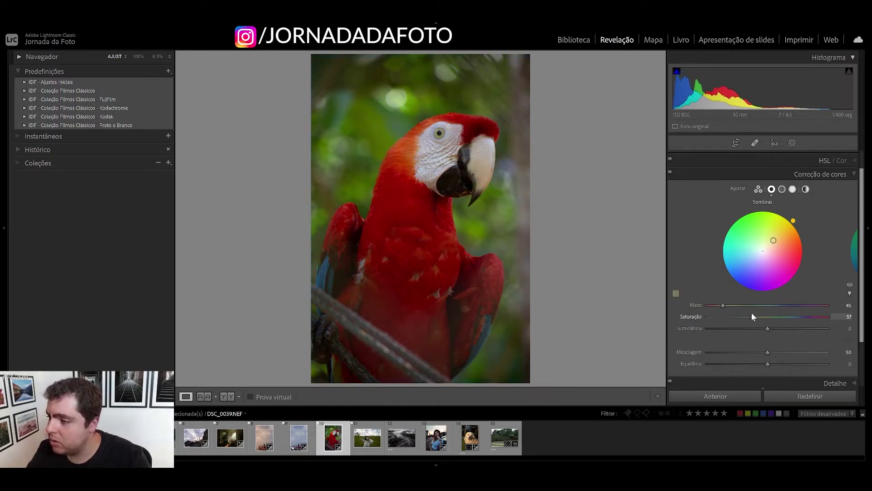
pyautogui.moveTo(761, 316); pyautogui.dragTo(769, 316)
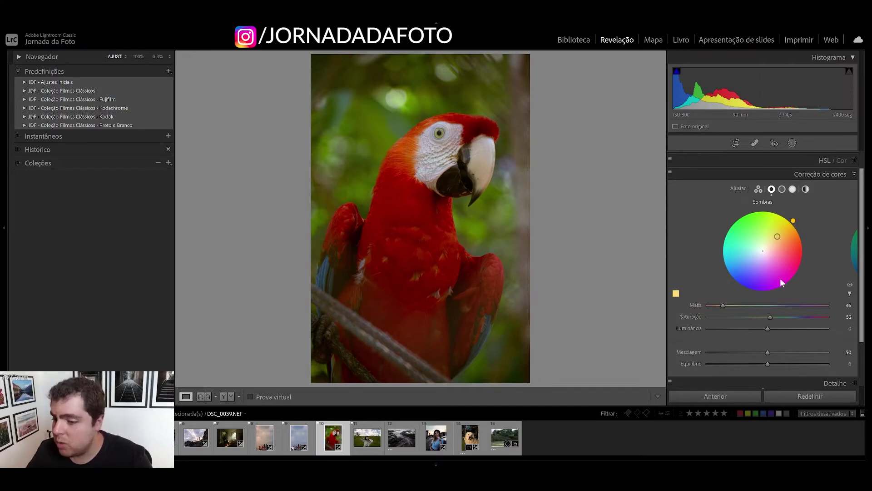
pyautogui.moveTo(793, 221)
pyautogui.mouseDown()
pyautogui.moveTo(791, 284)
pyautogui.moveTo(728, 276)
pyautogui.mouseUp()
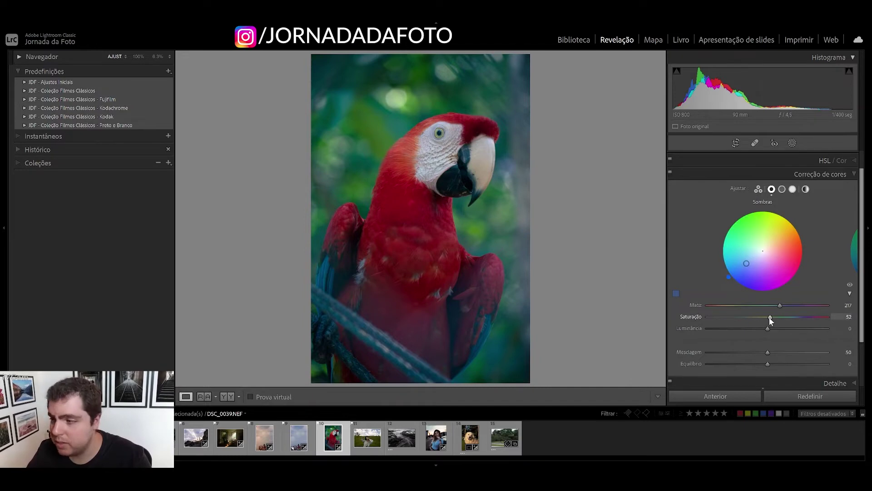
pyautogui.moveTo(770, 317)
pyautogui.mouseDown()
pyautogui.moveTo(716, 320)
pyautogui.moveTo(822, 314)
pyautogui.moveTo(748, 318)
pyautogui.mouseUp()
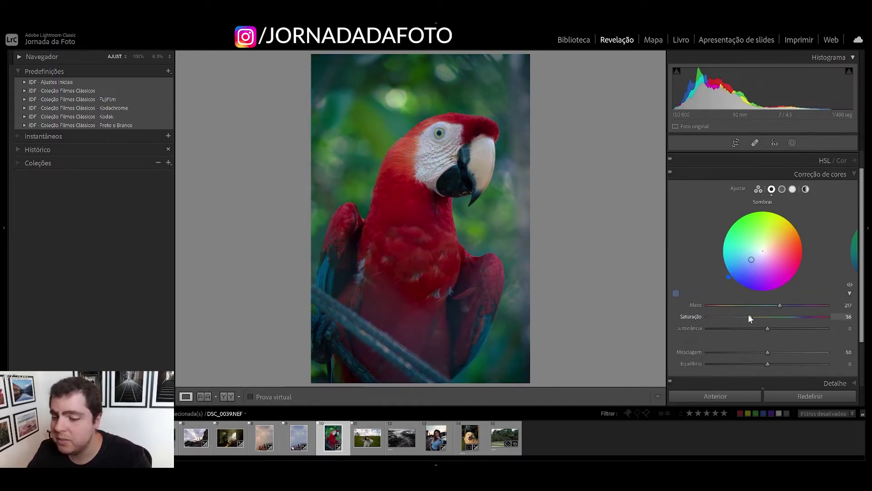
# Tint Realces orange at hue 23, saturation 53, then collapse Correção de cores.
pyautogui.click(792, 190)
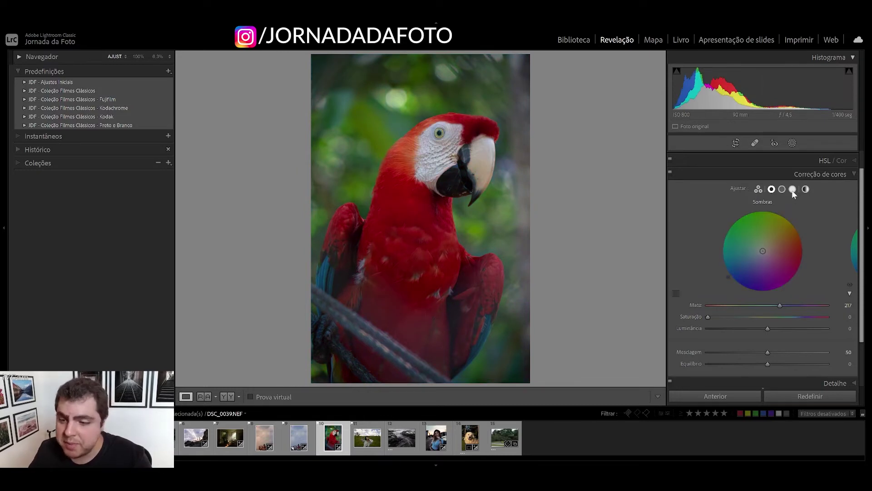
pyautogui.moveTo(764, 251)
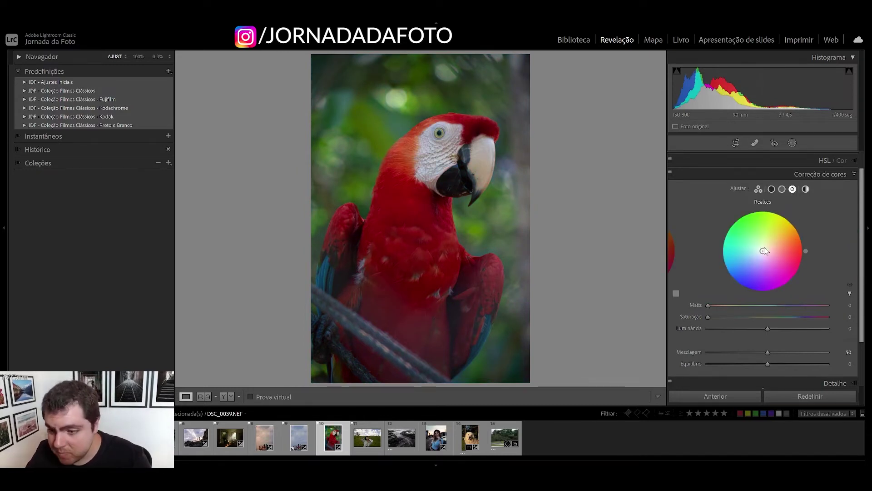
pyautogui.moveTo(763, 251); pyautogui.dragTo(790, 226)
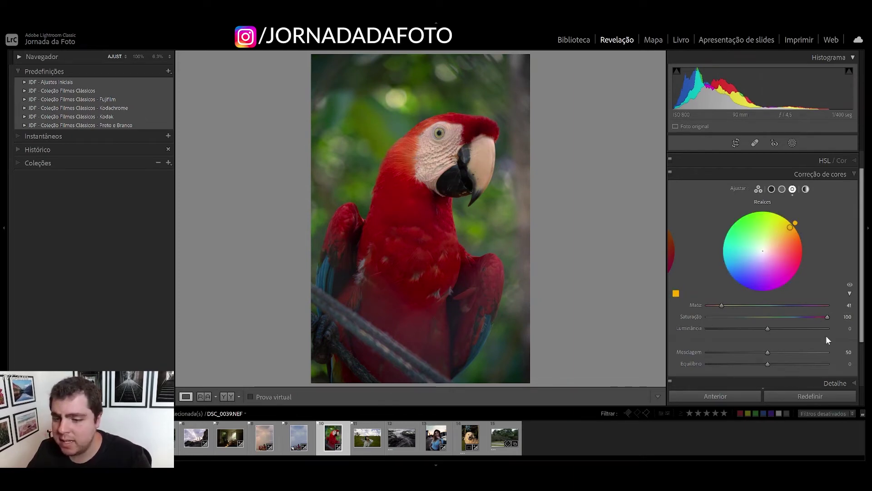
pyautogui.moveTo(826, 316); pyautogui.dragTo(761, 312)
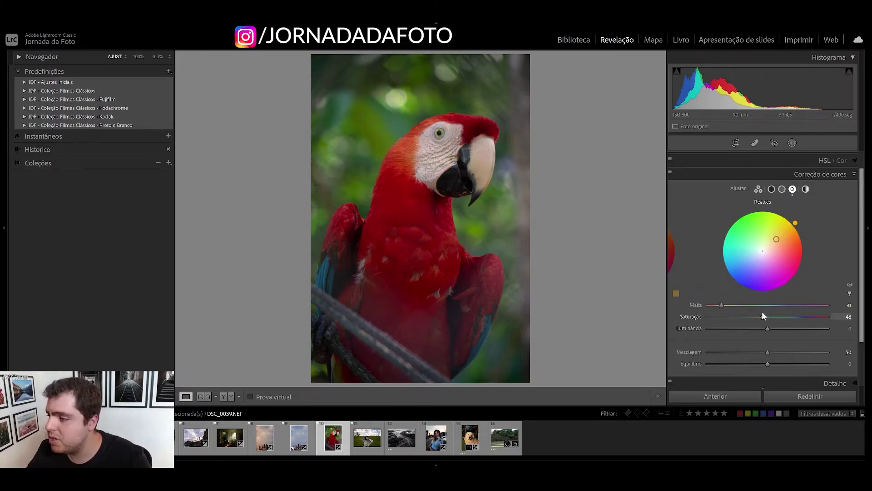
pyautogui.moveTo(776, 239); pyautogui.dragTo(782, 244)
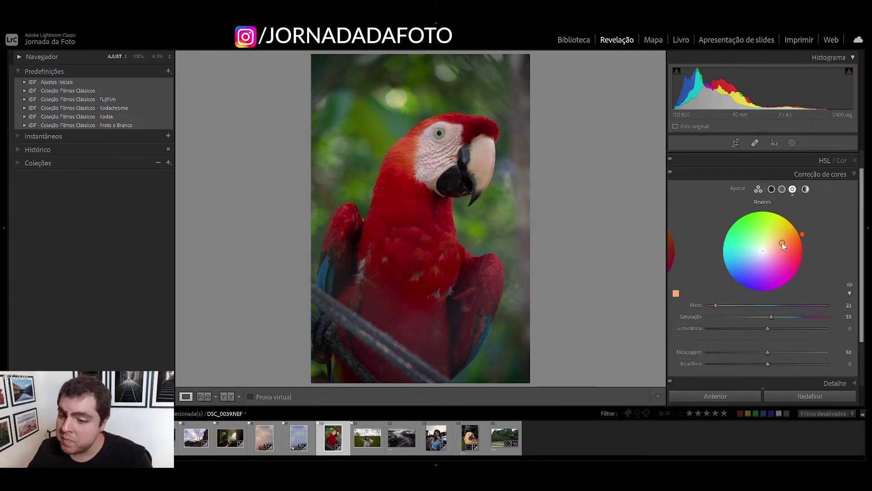
pyautogui.click(782, 189)
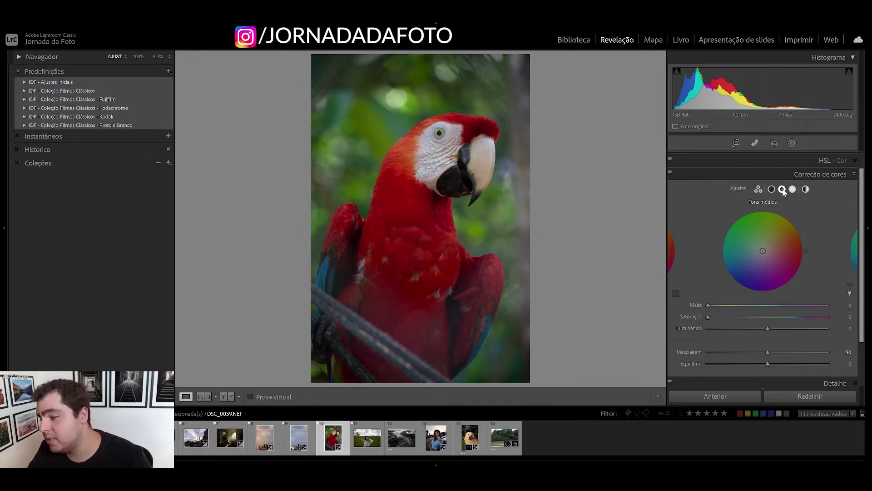
pyautogui.click(819, 173)
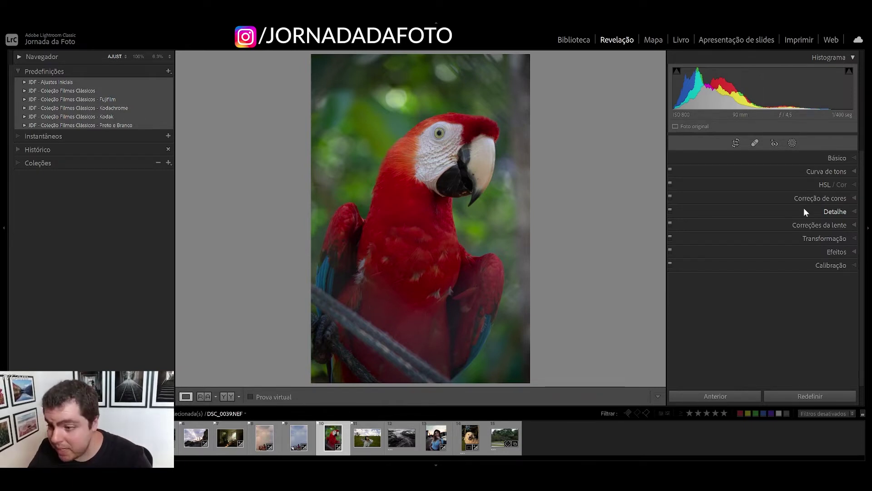
# Try raising exposure, lowering highlights and adding texture on the parrot photo.
pyautogui.click(837, 158)
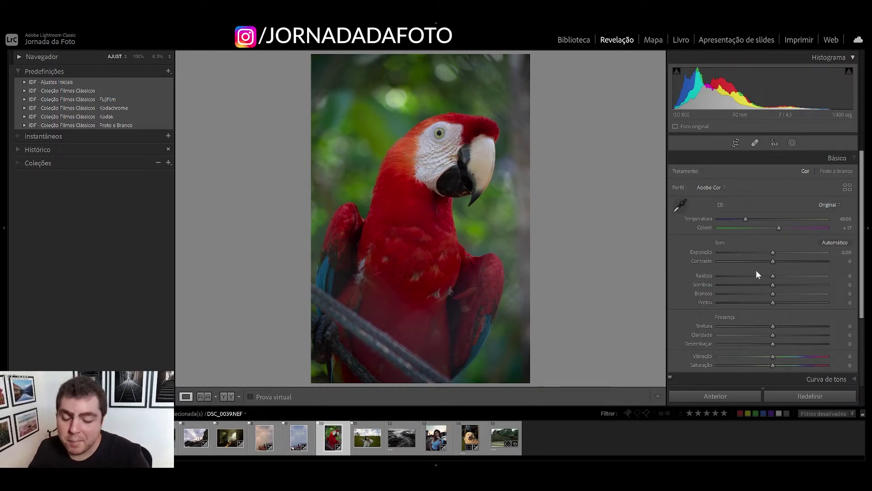
pyautogui.scroll(-1, 788, 260)
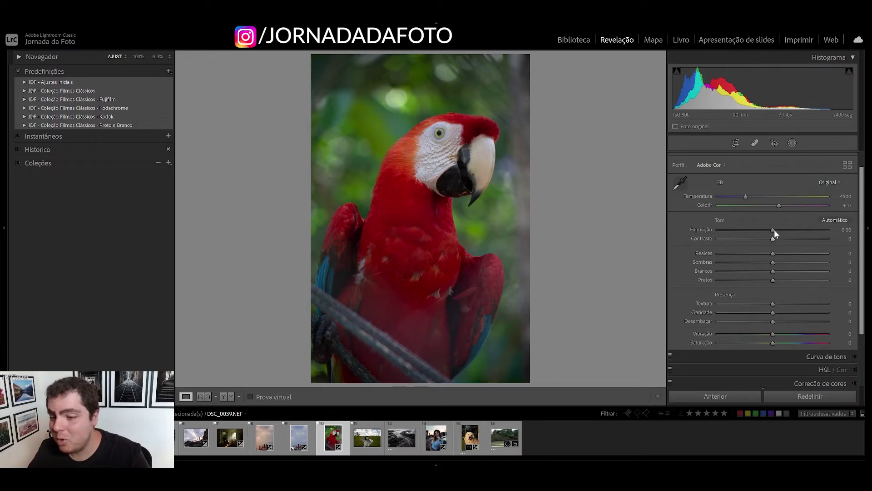
pyautogui.moveTo(774, 230); pyautogui.dragTo(786, 228)
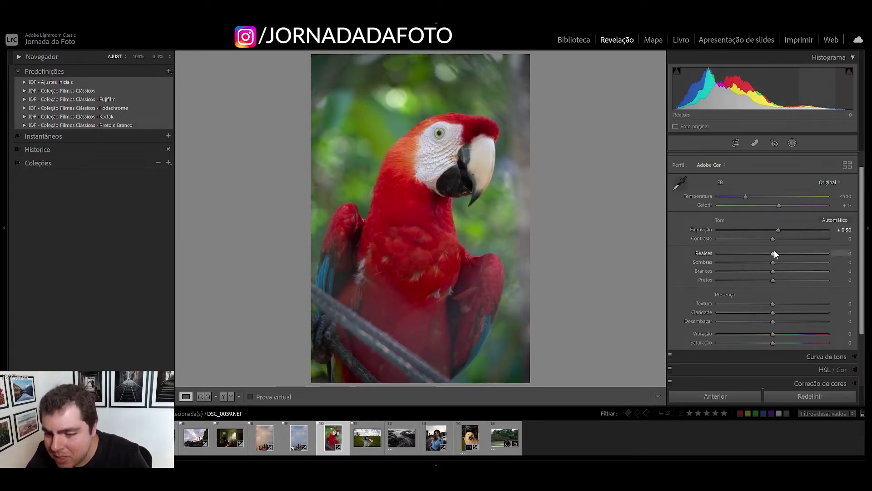
pyautogui.moveTo(772, 253); pyautogui.dragTo(741, 251)
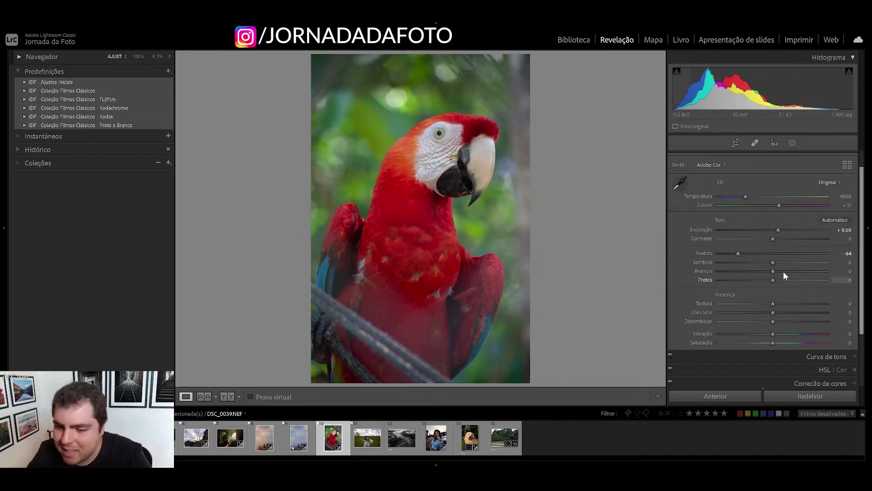
pyautogui.moveTo(773, 303); pyautogui.dragTo(786, 306)
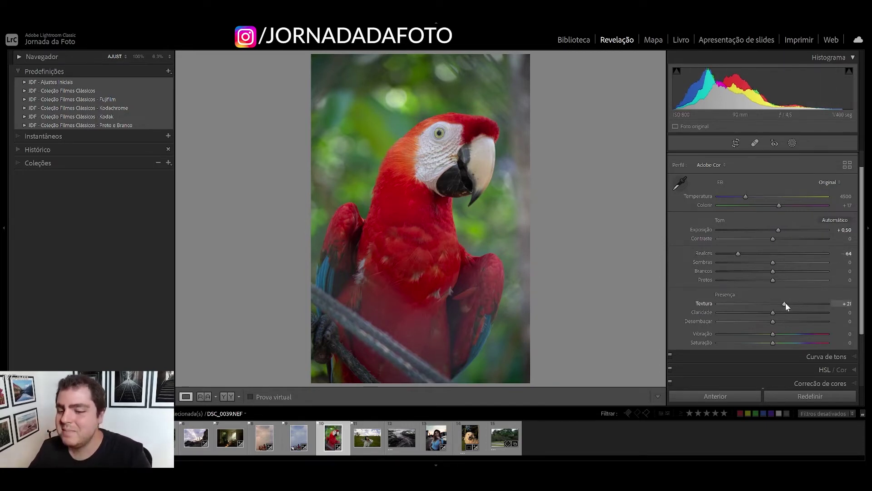
# Reset the parrot's texture, highlights and exposure back to 0.
pyautogui.doubleClick(705, 303)
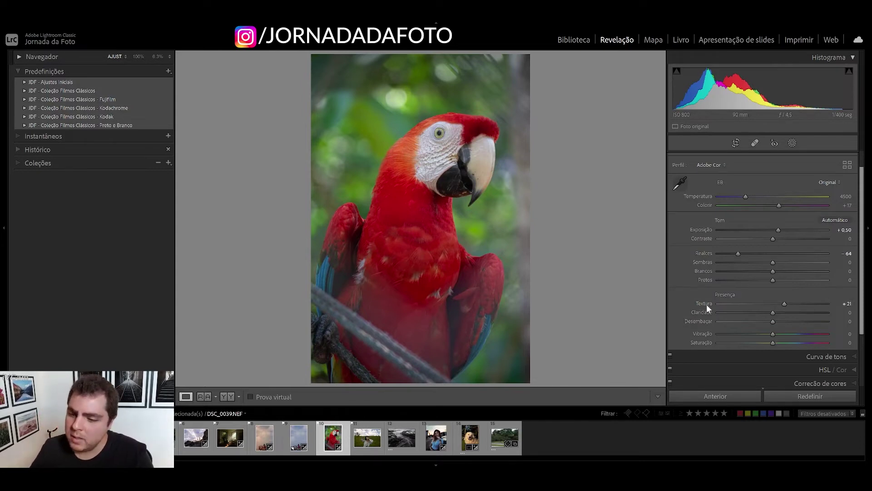
pyautogui.doubleClick(702, 253)
pyautogui.doubleClick(700, 230)
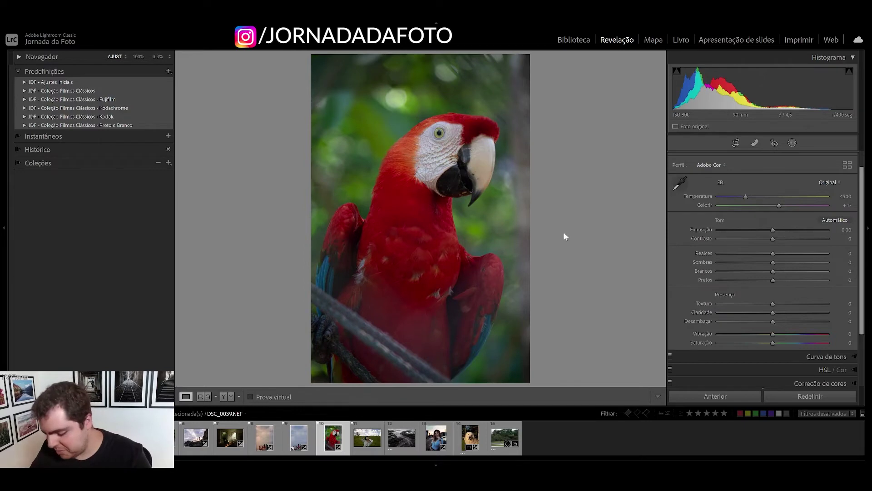
# Reopen the parrot photo in Develop from the Library grid.
pyautogui.press('g')
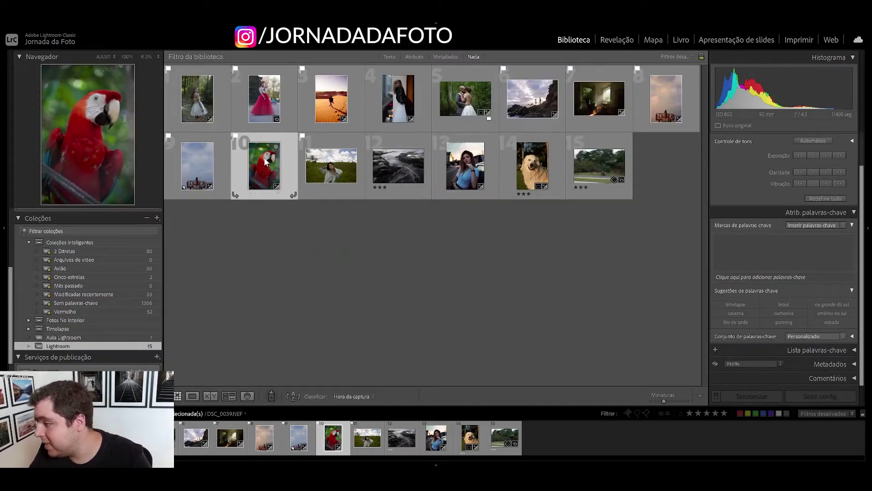
pyautogui.doubleClick(273, 169)
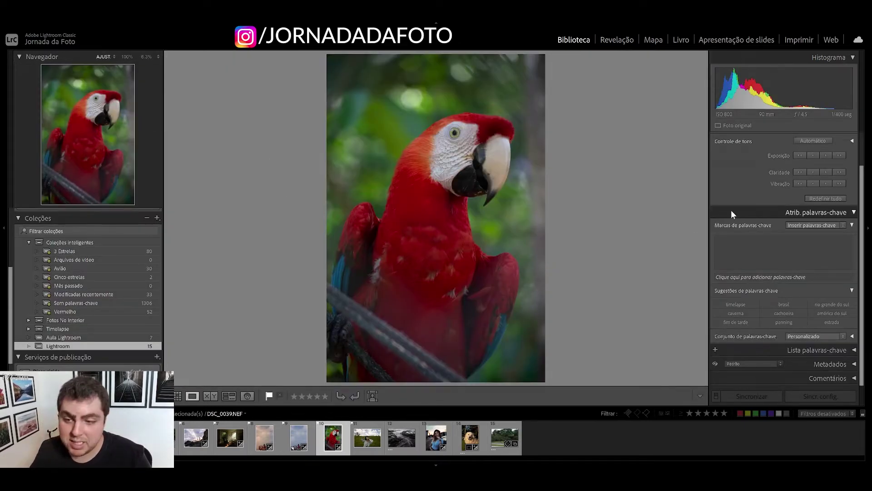
pyautogui.press('d')
pyautogui.scroll(-1, 786, 229)
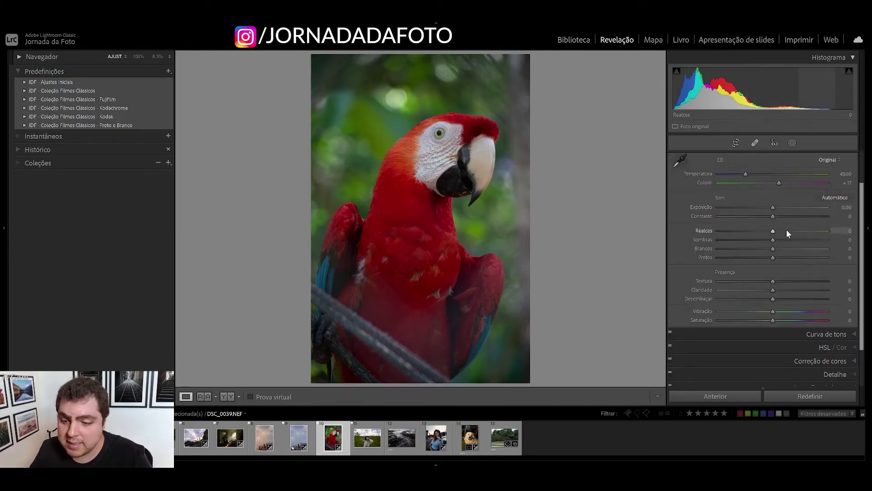
pyautogui.scroll(-1, 784, 246)
pyautogui.scroll(3, 784, 246)
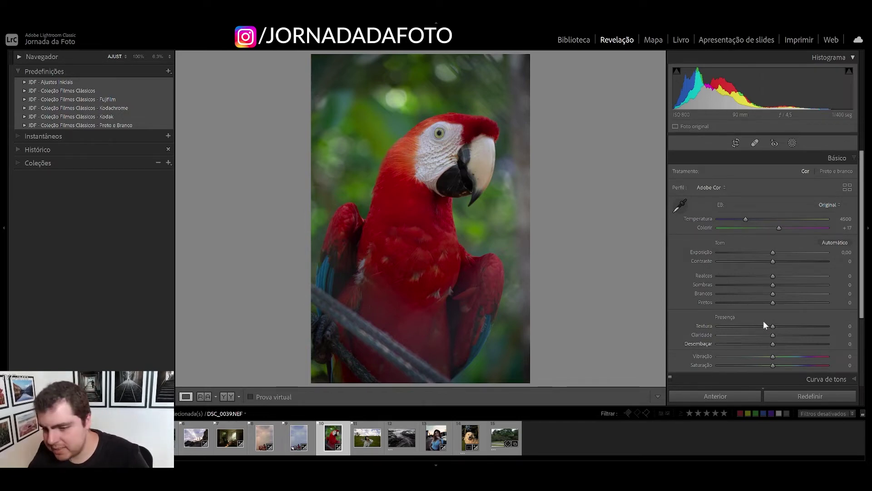
# Set the parrot photo's texture to +100 and return to the grid.
pyautogui.moveTo(773, 326)
pyautogui.mouseDown()
pyautogui.moveTo(827, 325)
pyautogui.moveTo(819, 330)
pyautogui.mouseUp()
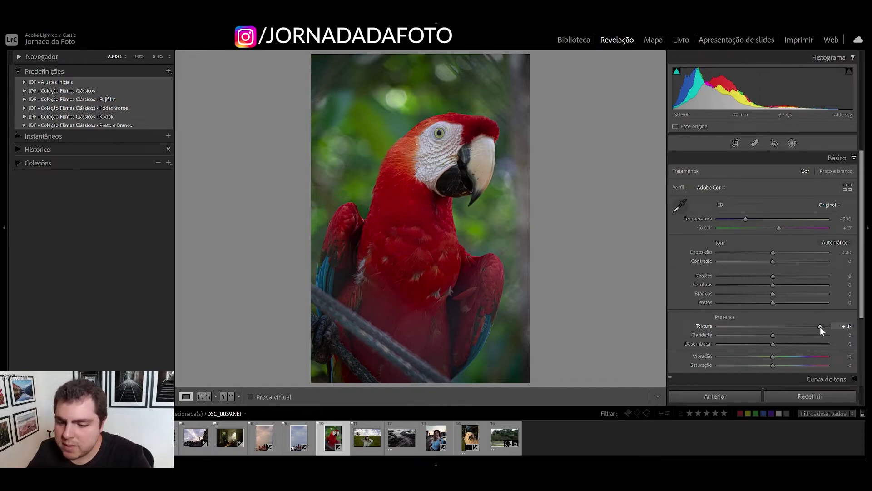
pyautogui.moveTo(821, 326); pyautogui.dragTo(830, 324)
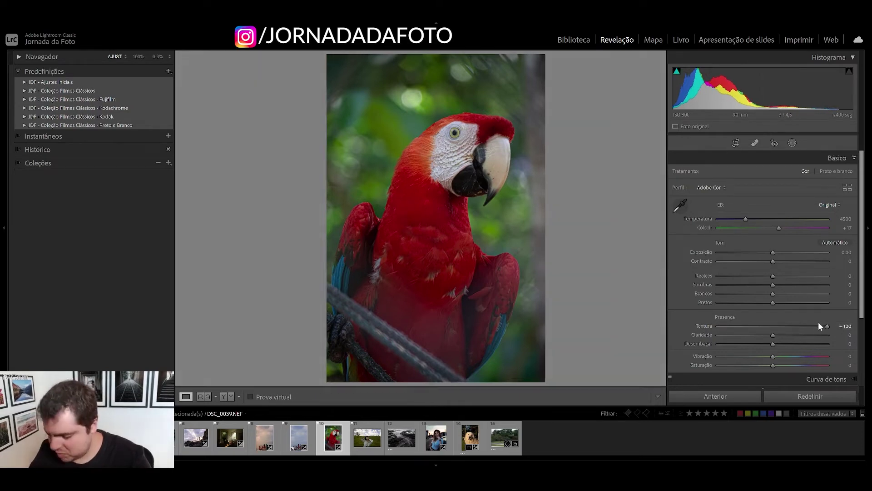
pyautogui.press('g')
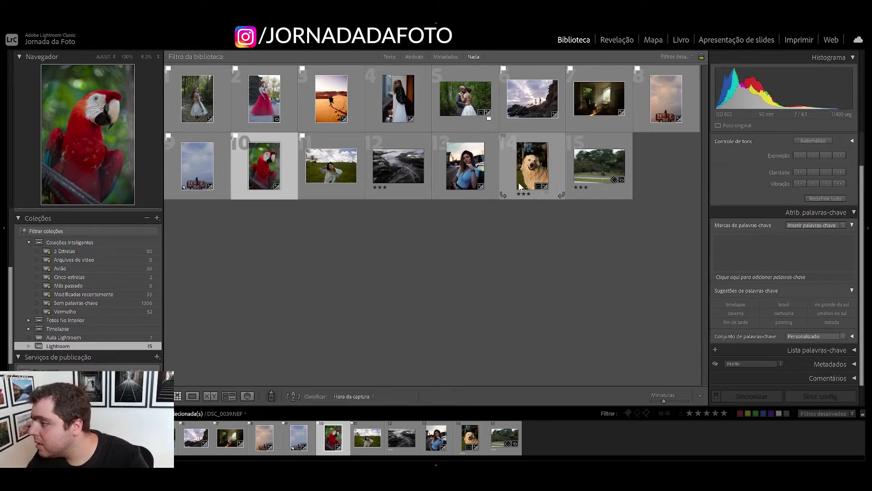
pyautogui.moveTo(465, 99)
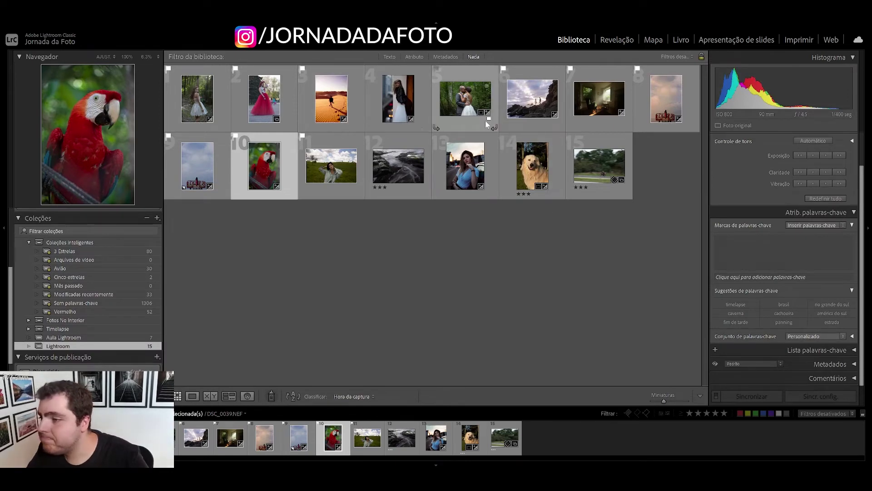
# Open the couple-on-rocks photo at 100%, try texture around +84, then reset it to 0.
pyautogui.click(518, 117)
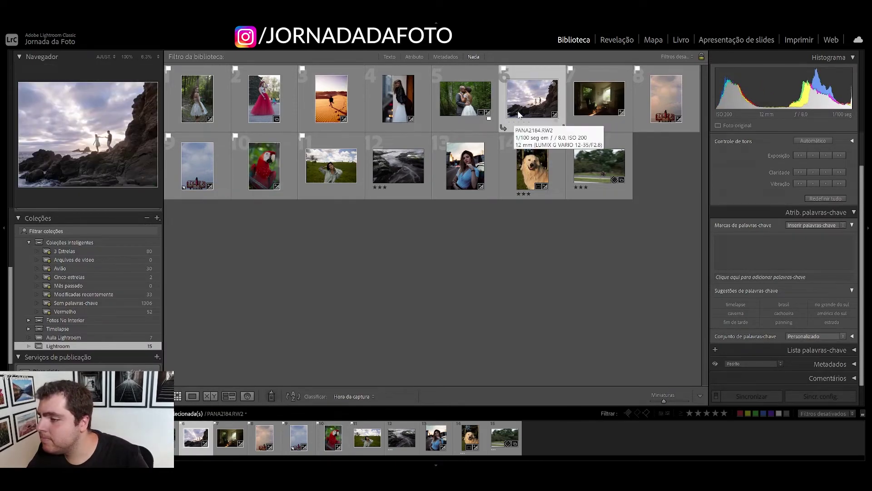
pyautogui.press('d')
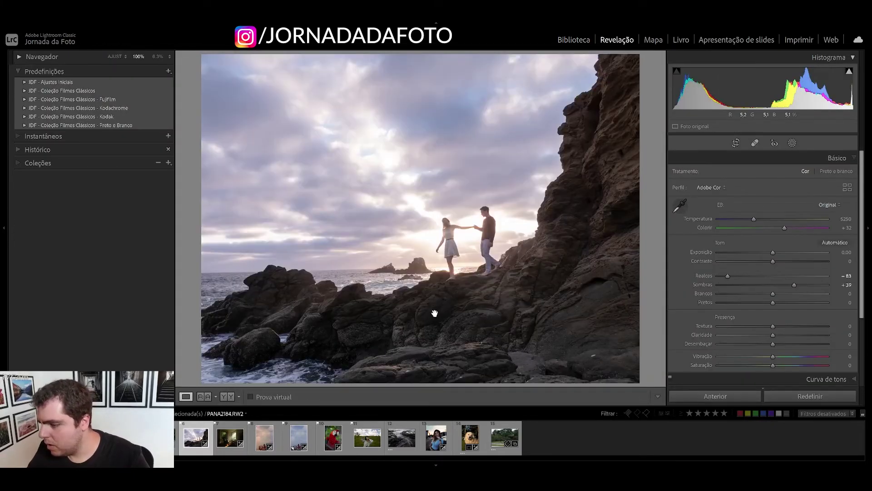
pyautogui.click(434, 314)
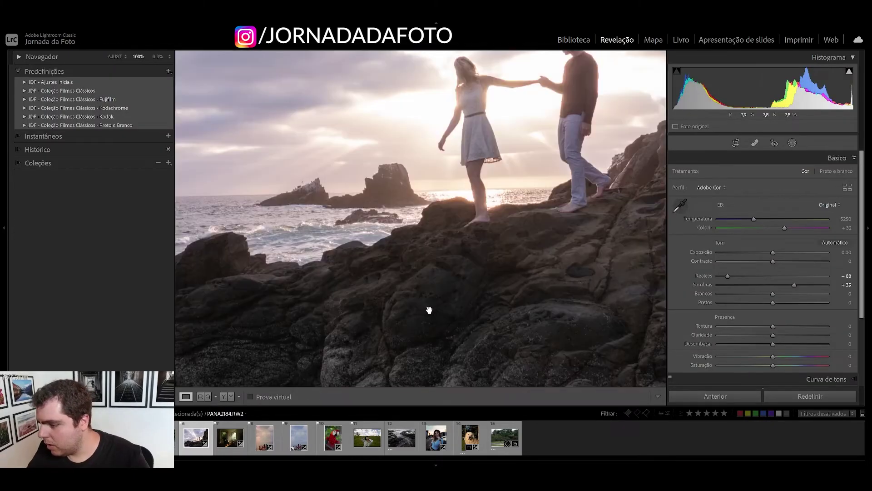
pyautogui.moveTo(429, 308); pyautogui.dragTo(520, 229)
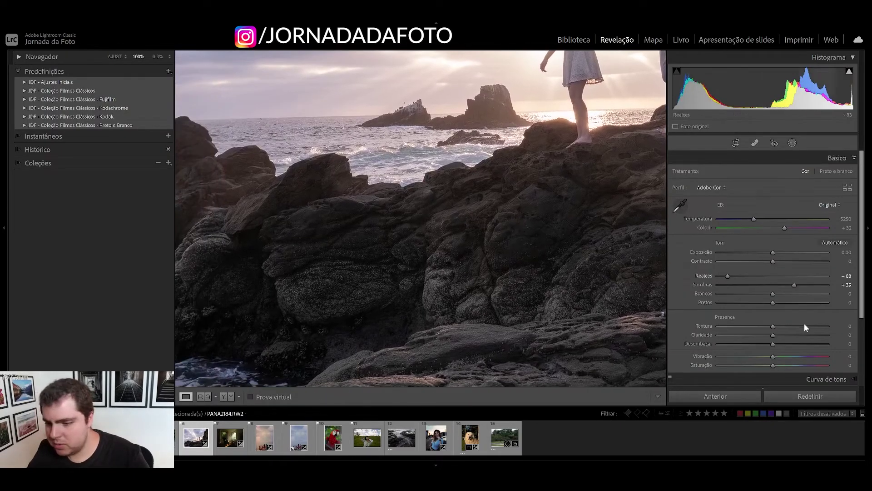
pyautogui.moveTo(772, 325); pyautogui.dragTo(818, 328)
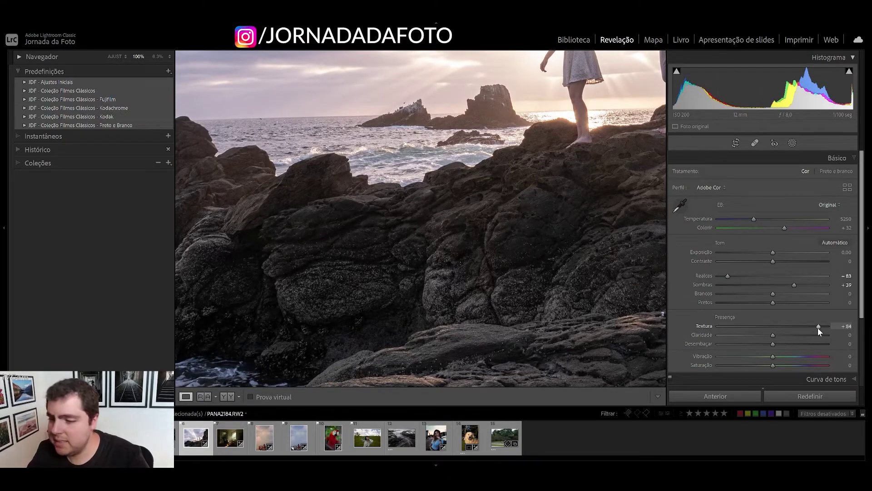
pyautogui.doubleClick(704, 326)
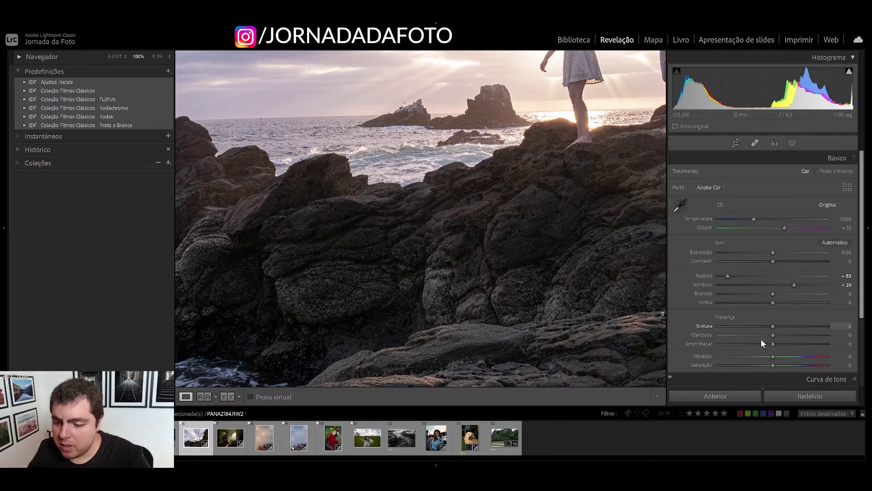
# Try clarity up to +100, reset it to 0, and return to the grid.
pyautogui.moveTo(774, 335)
pyautogui.mouseDown()
pyautogui.moveTo(826, 336)
pyautogui.moveTo(802, 337)
pyautogui.moveTo(809, 337)
pyautogui.mouseUp()
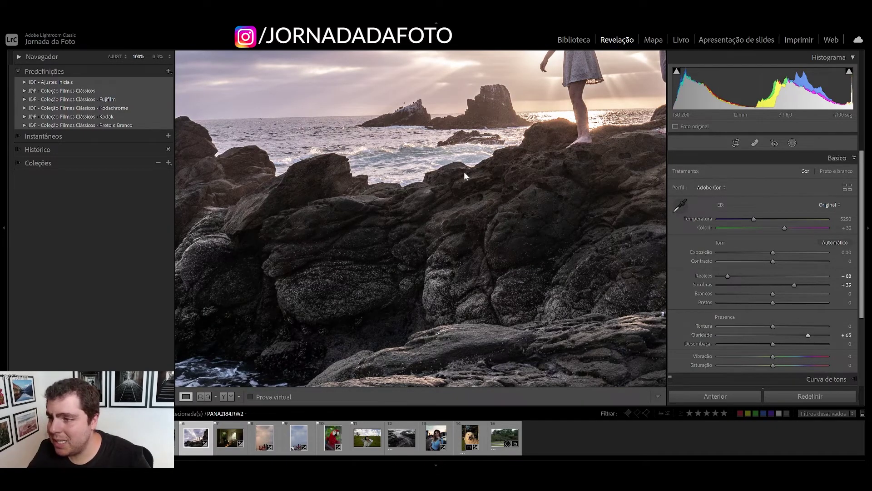
pyautogui.click(442, 141)
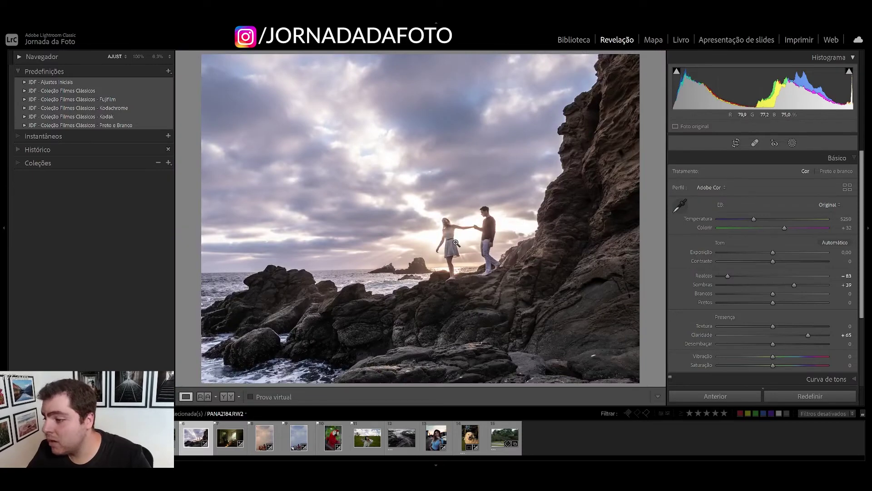
pyautogui.moveTo(808, 334); pyautogui.dragTo(845, 336)
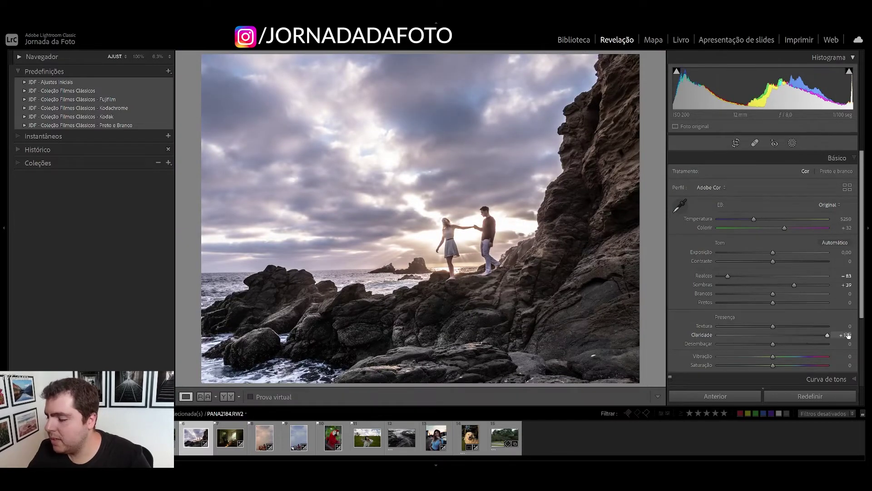
pyautogui.doubleClick(709, 335)
pyautogui.press('g')
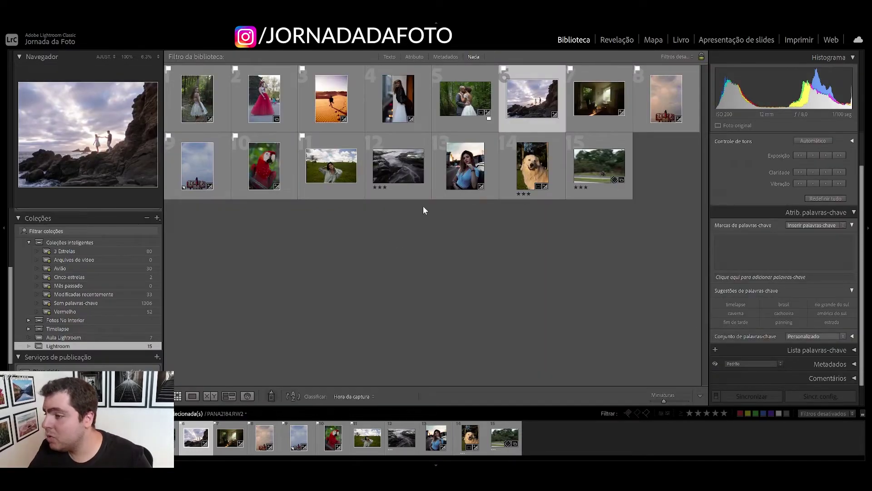
# Open the forest dress photo in Develop, reset it, and set exposure to +1.60.
pyautogui.doubleClick(206, 101)
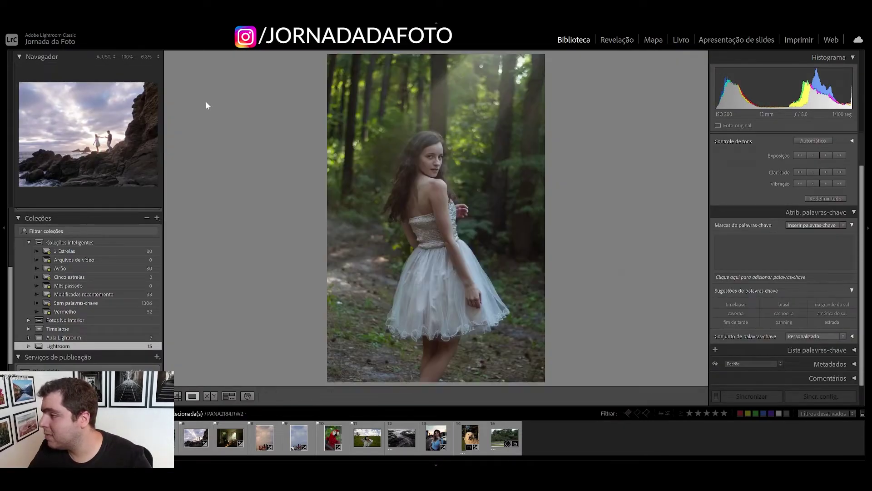
pyautogui.press('d')
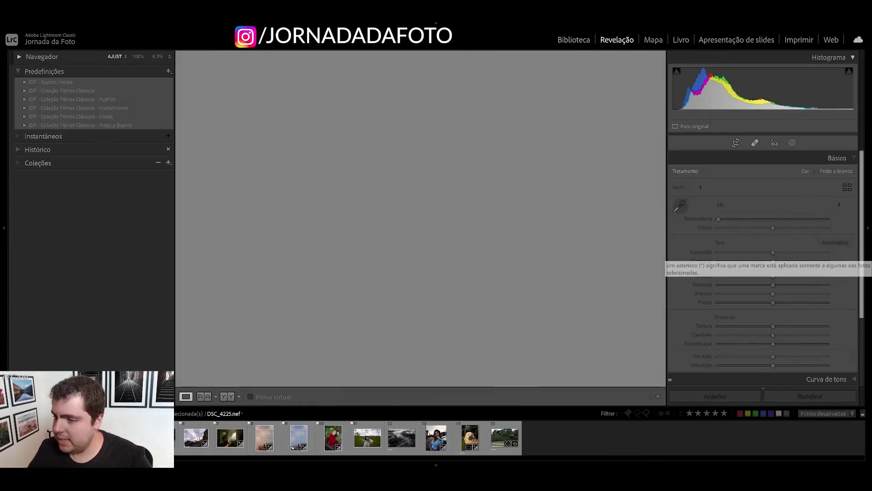
pyautogui.click(810, 396)
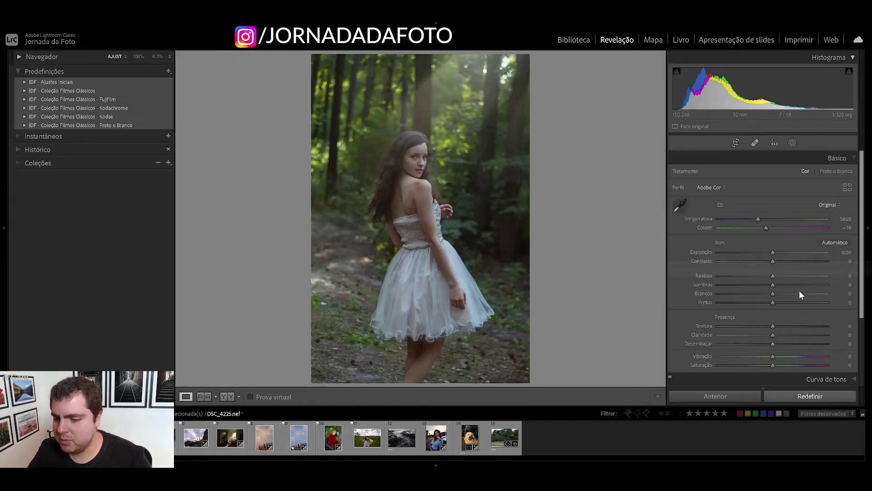
pyautogui.moveTo(773, 253); pyautogui.dragTo(791, 253)
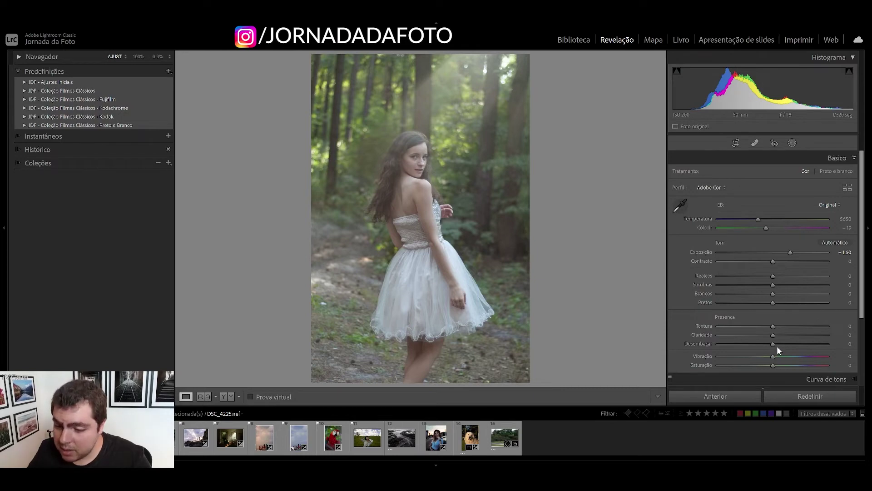
# Try dehaze at +61 with a before/after check, reset it to 0, and return to the grid.
pyautogui.moveTo(773, 344); pyautogui.dragTo(807, 348)
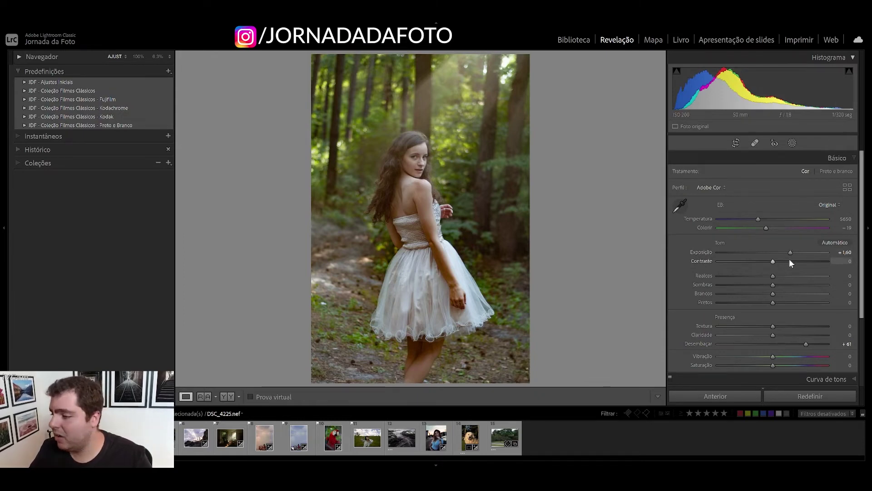
pyautogui.press('\\')
pyautogui.press('\\')
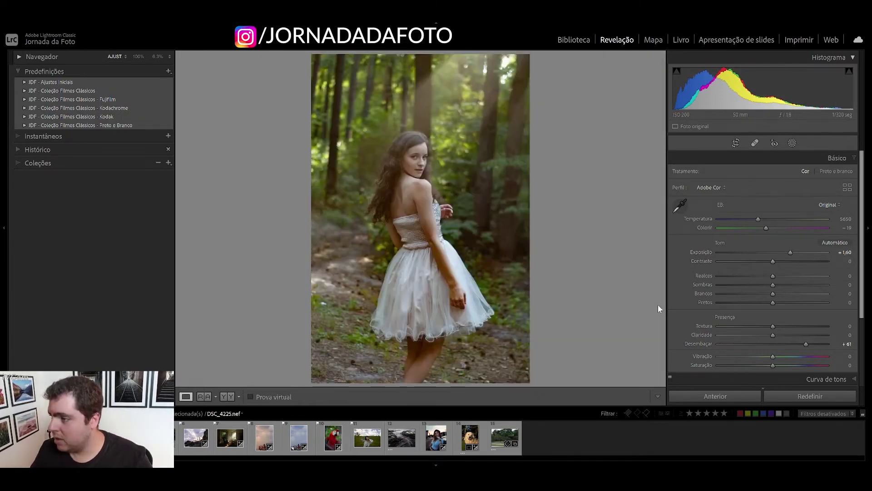
pyautogui.press('\\')
pyautogui.press('\\')
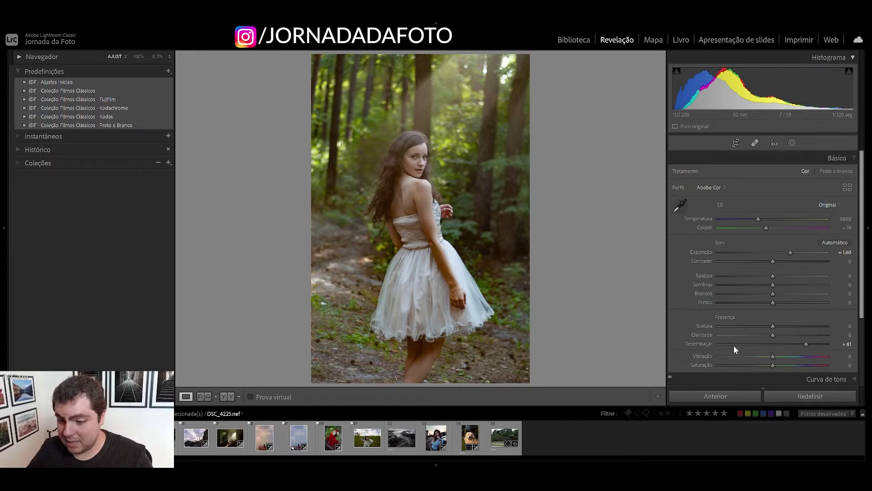
pyautogui.doubleClick(713, 345)
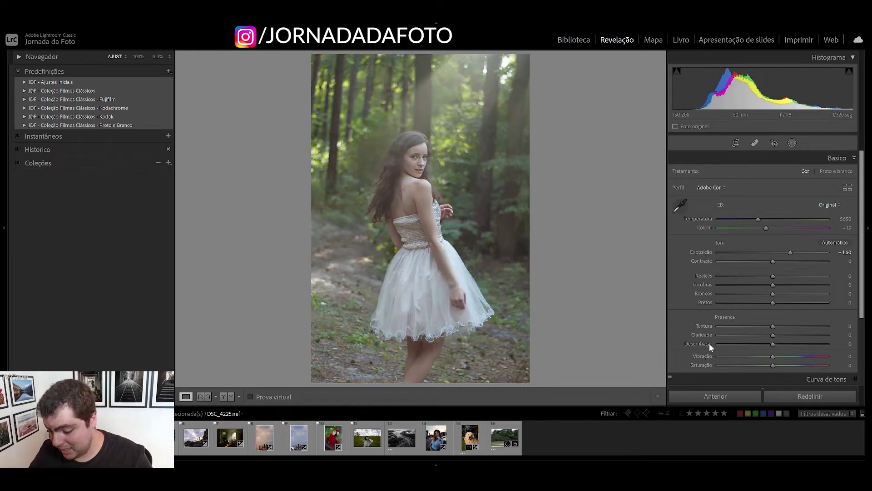
pyautogui.press('g')
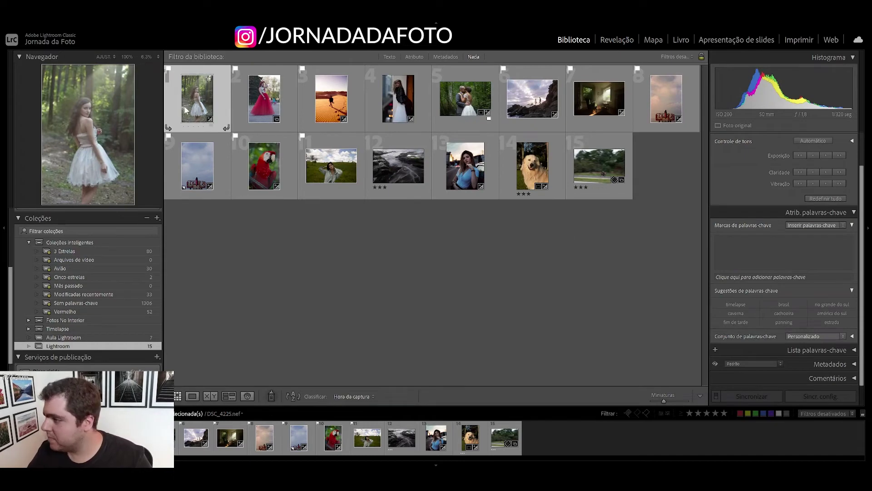
# Open the red dress photo in Develop and expand the Detail panel.
pyautogui.click(265, 98)
pyautogui.press('d')
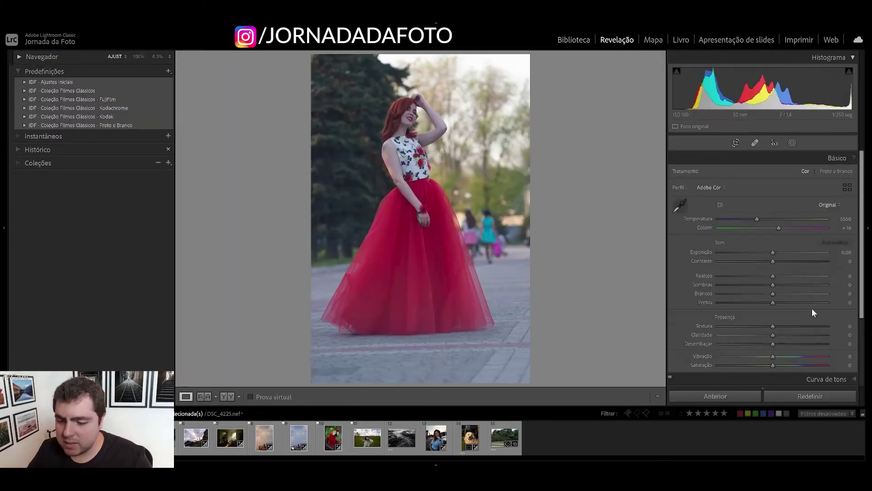
pyautogui.scroll(-2, 814, 306)
pyautogui.scroll(-1, 827, 324)
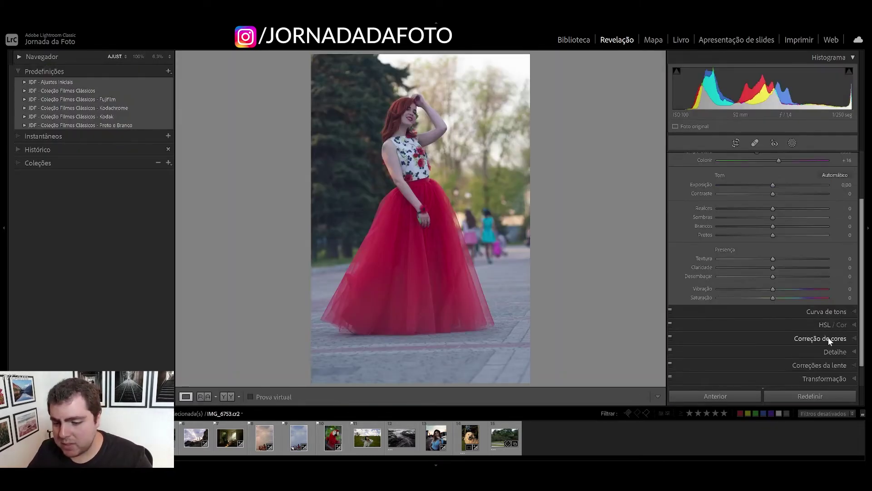
pyautogui.scroll(-1, 826, 351)
pyautogui.click(836, 331)
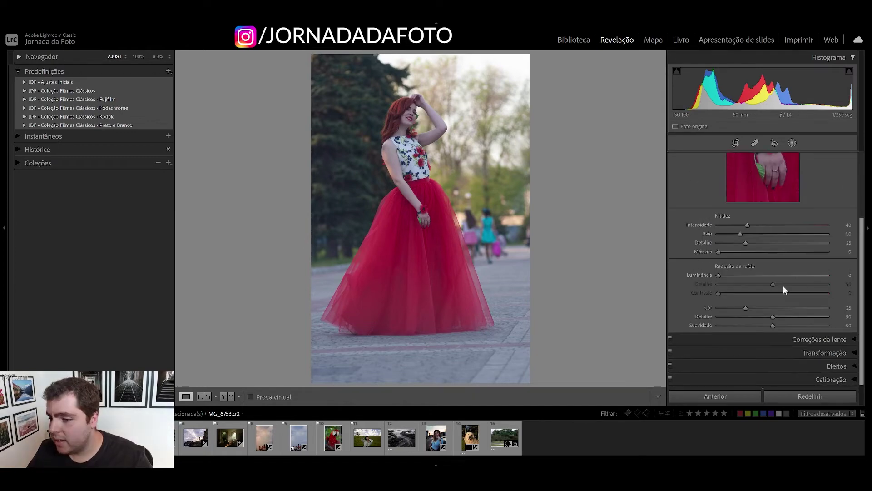
pyautogui.scroll(3, 781, 254)
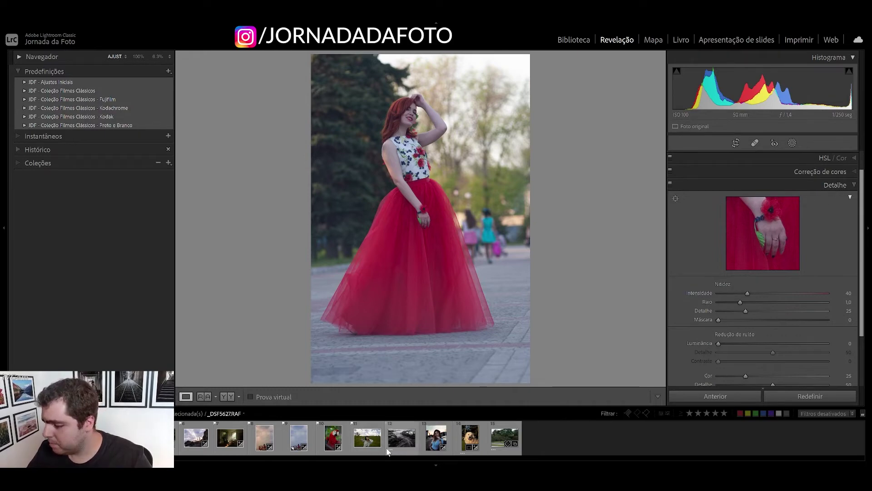
# On the couple-on-rocks photo at 100%, raise sharpening amount from 40 to 70.
pyautogui.click(196, 443)
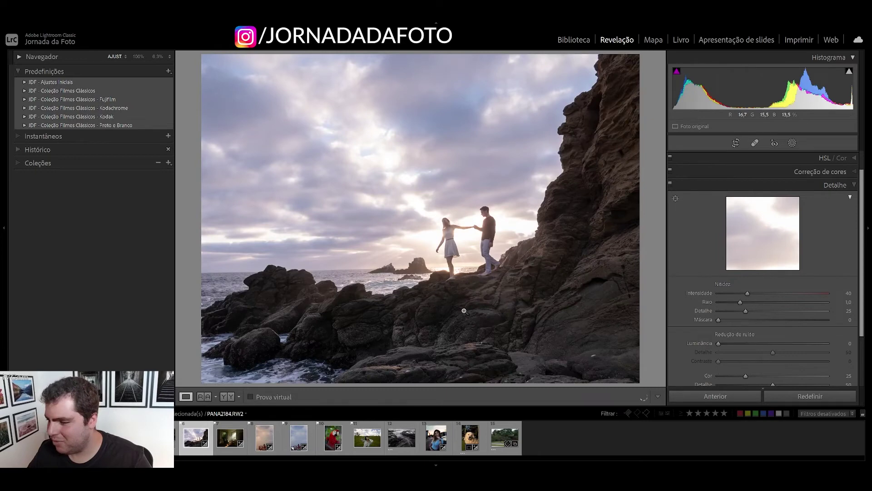
pyautogui.click(411, 315)
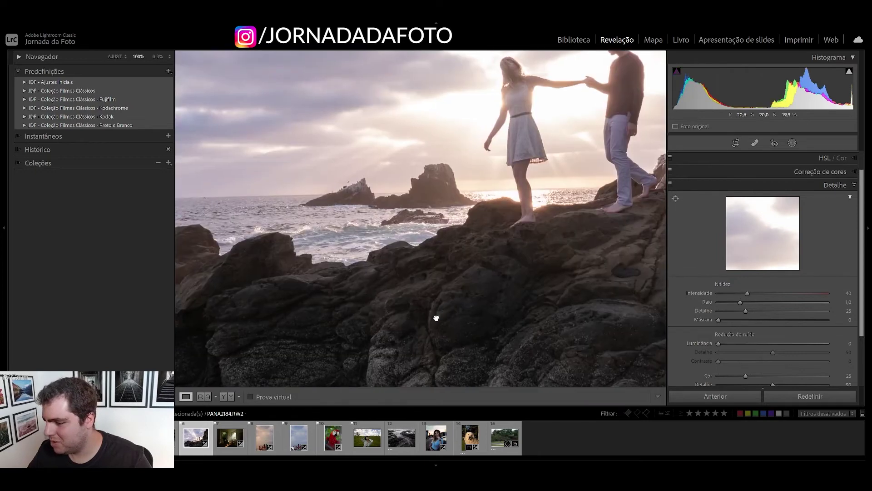
pyautogui.moveTo(437, 315); pyautogui.dragTo(477, 267)
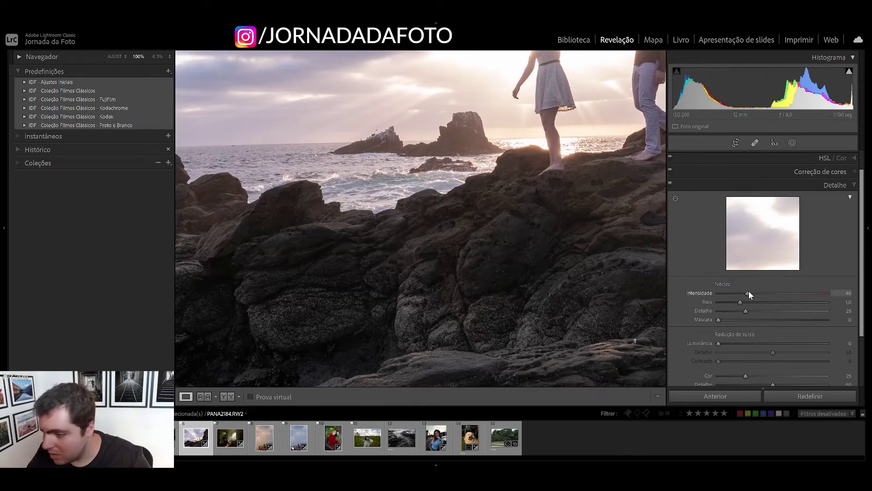
pyautogui.moveTo(749, 293)
pyautogui.mouseDown()
pyautogui.moveTo(825, 290)
pyautogui.moveTo(765, 297)
pyautogui.moveTo(778, 300)
pyautogui.mouseUp()
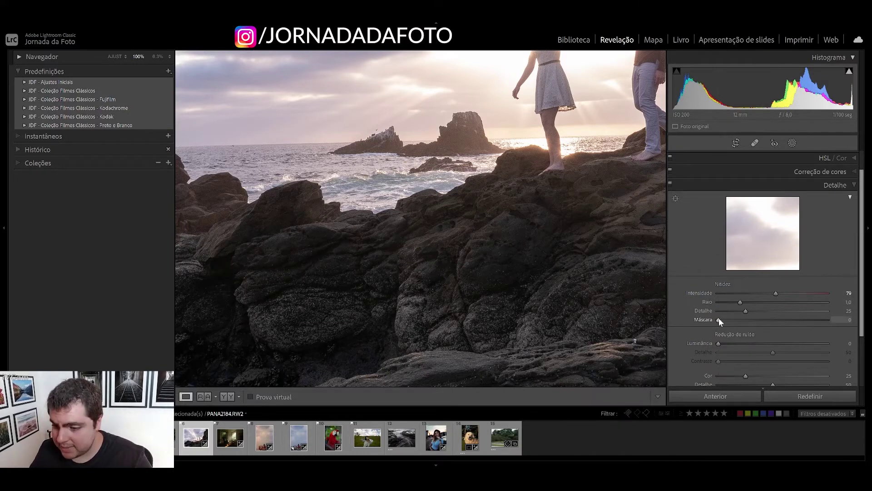
pyautogui.press('z')
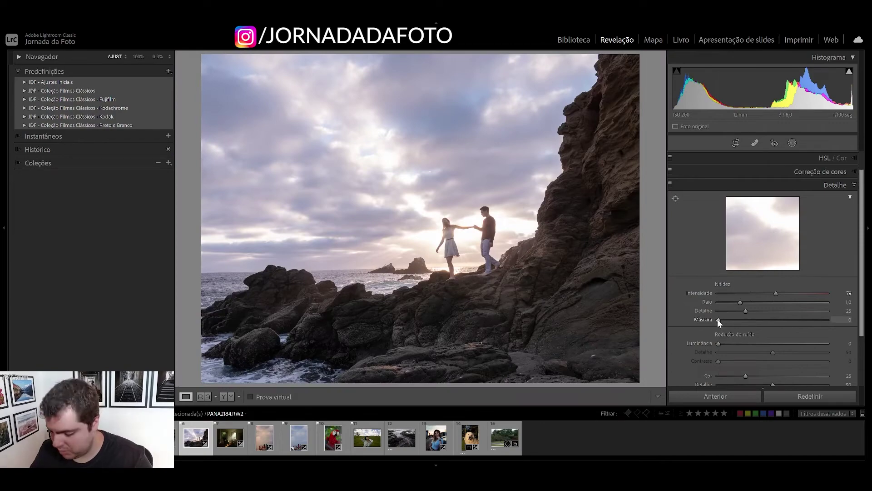
# Preview the sharpening Masking edges across its range, then swap Detail for Lens Corrections.
pyautogui.moveTo(718, 319); pyautogui.dragTo(781, 318)
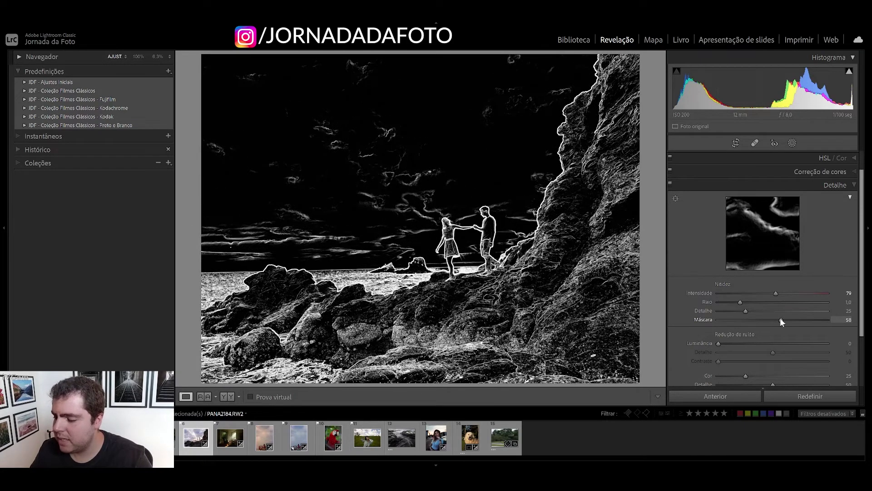
pyautogui.moveTo(765, 316); pyautogui.dragTo(836, 319)
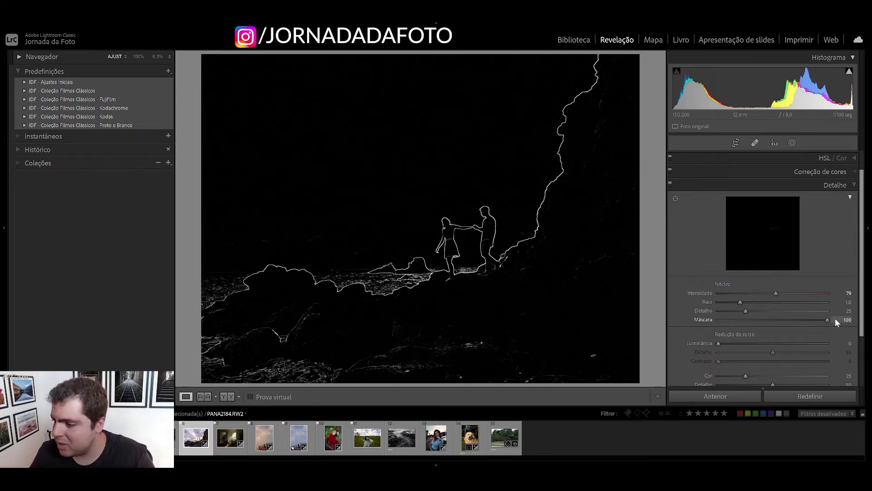
pyautogui.moveTo(835, 318); pyautogui.dragTo(705, 320)
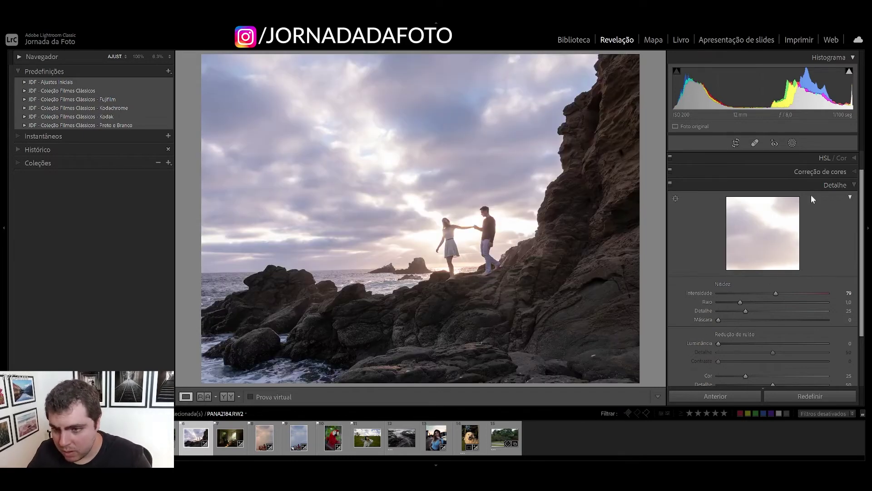
pyautogui.click(837, 186)
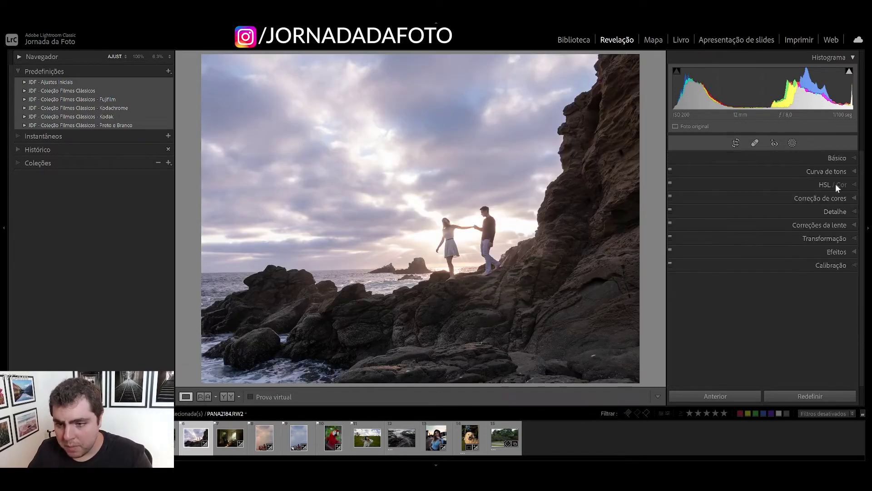
pyautogui.click(819, 226)
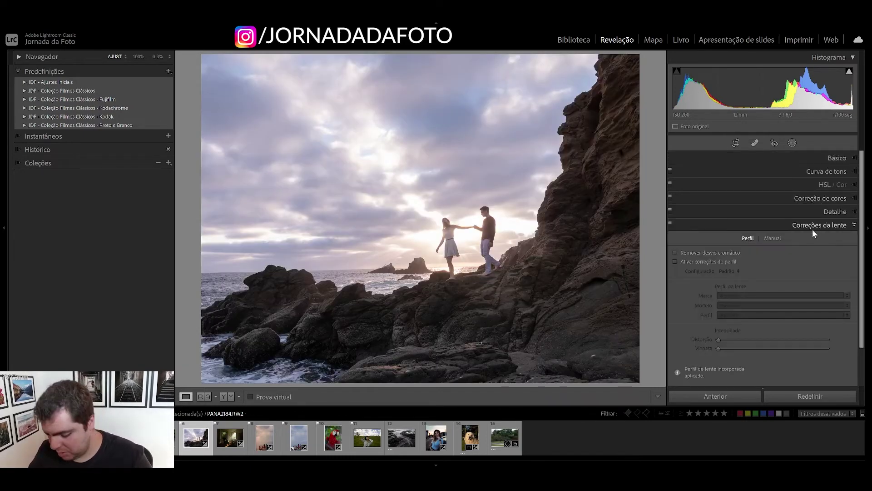
# Open the sunlit interior room photo NEF_8282 in Develop.
pyautogui.press('g')
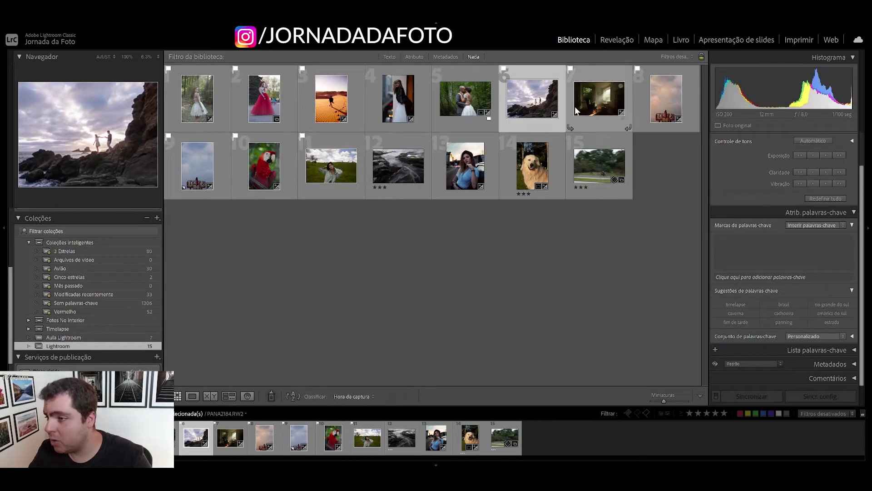
pyautogui.doubleClick(576, 103)
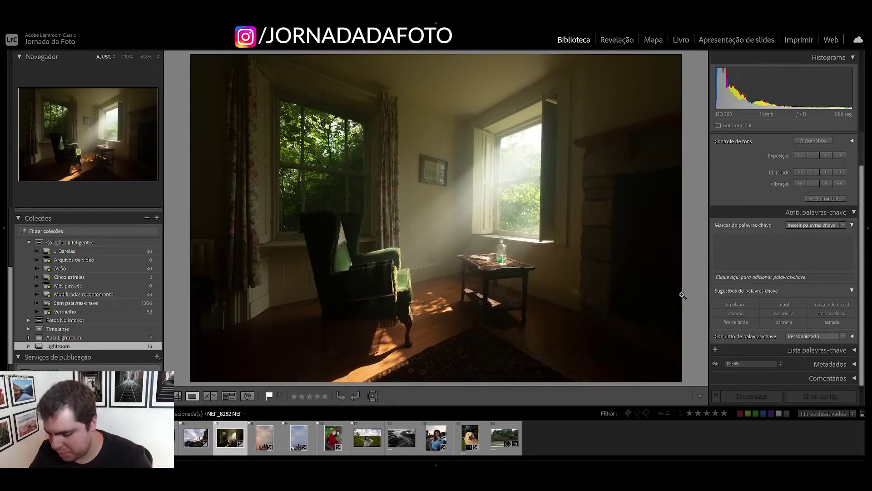
pyautogui.press('d')
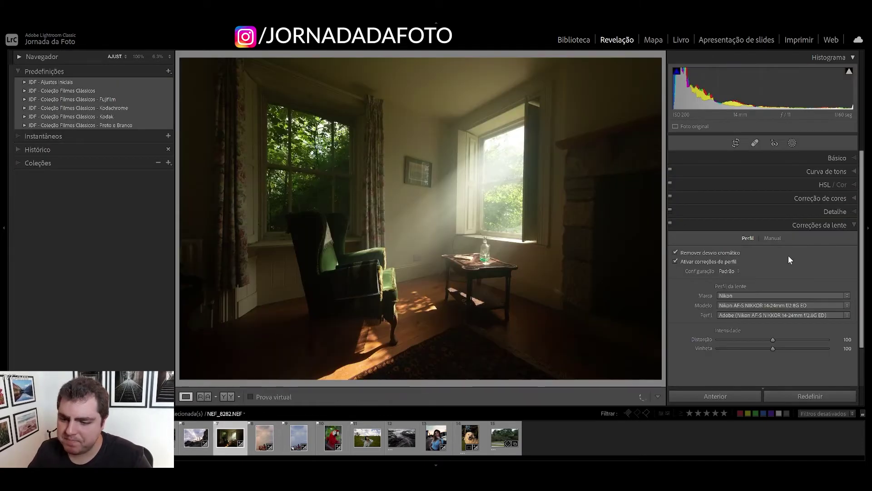
# Compare the room photo with and without lens profile corrections, leaving them enabled.
pyautogui.click(814, 397)
pyautogui.click(700, 261)
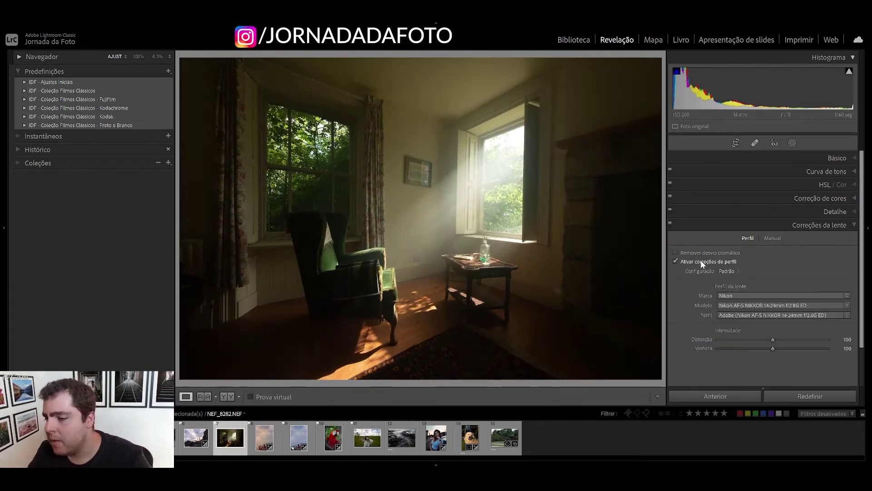
pyautogui.click(700, 261)
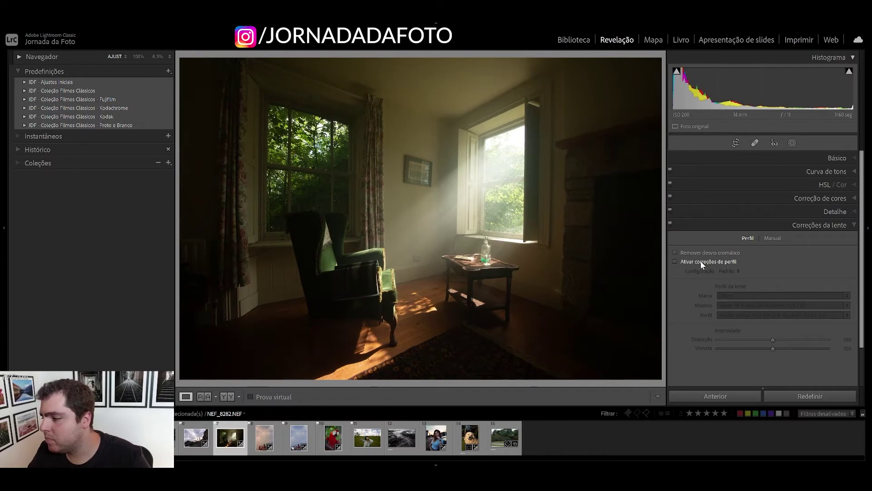
pyautogui.click(699, 260)
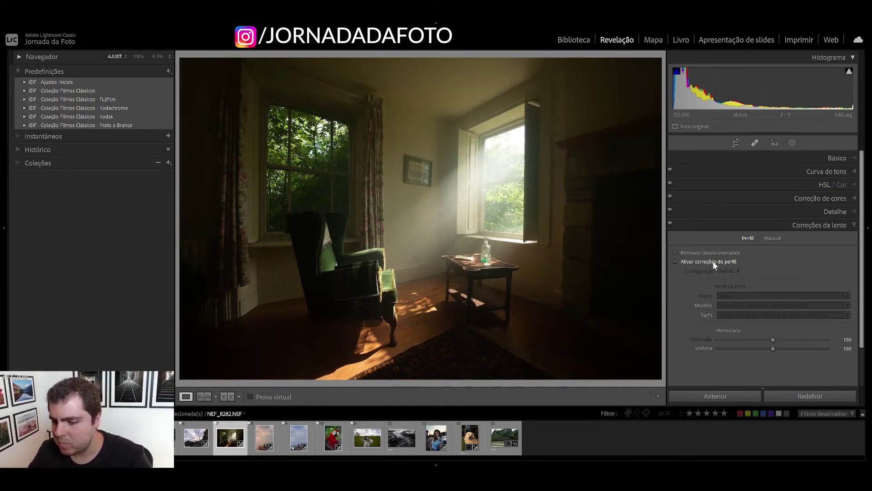
pyautogui.hotkey('shift', 'f')
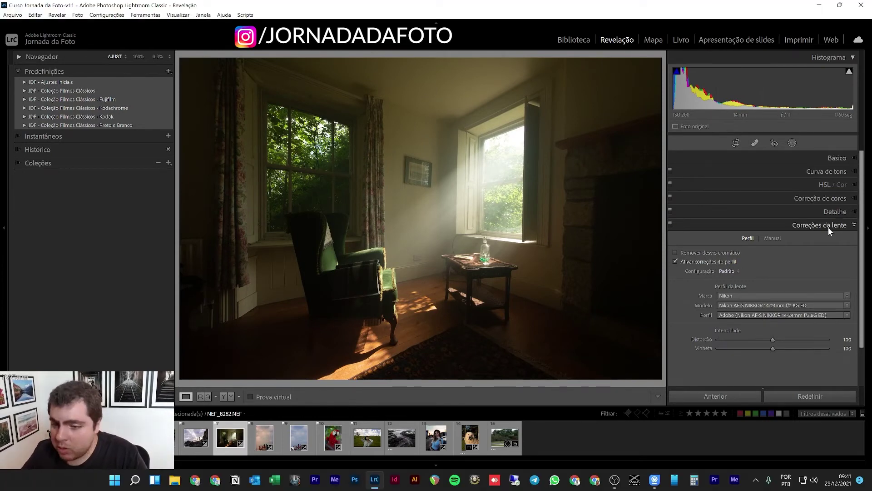
pyautogui.click(827, 227)
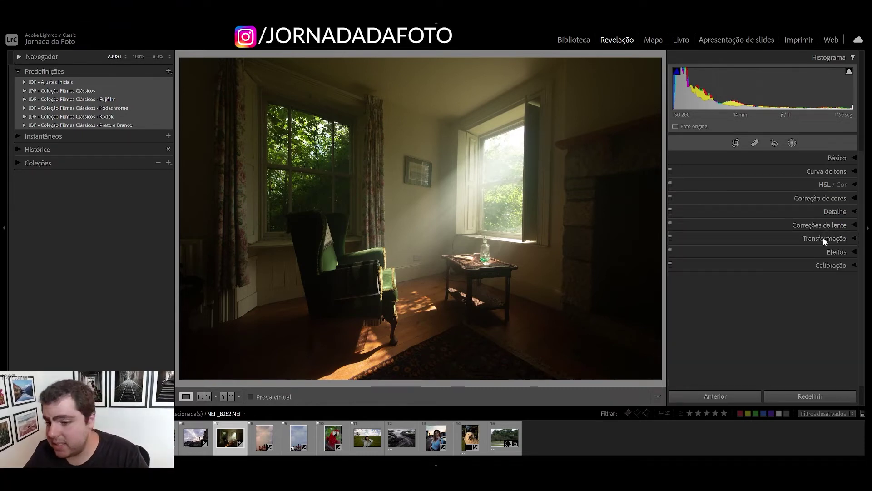
# Tilt the room photo's vertical perspective in Transform, then reset all transform values to zero.
pyautogui.click(822, 237)
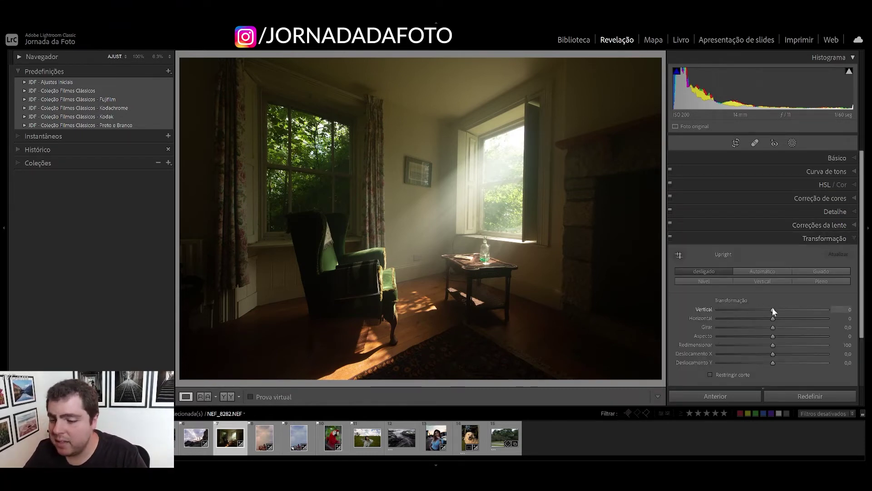
pyautogui.moveTo(773, 309)
pyautogui.mouseDown()
pyautogui.moveTo(727, 318)
pyautogui.moveTo(799, 318)
pyautogui.moveTo(792, 313)
pyautogui.mouseUp()
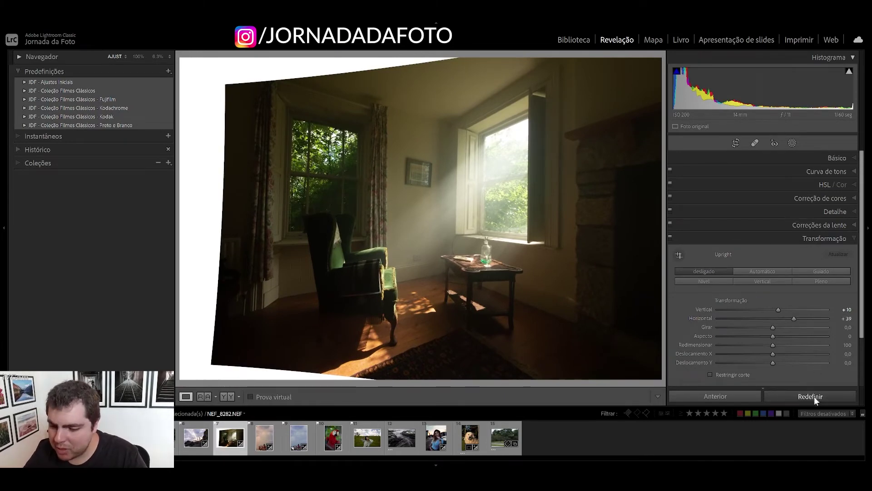
pyautogui.click(814, 397)
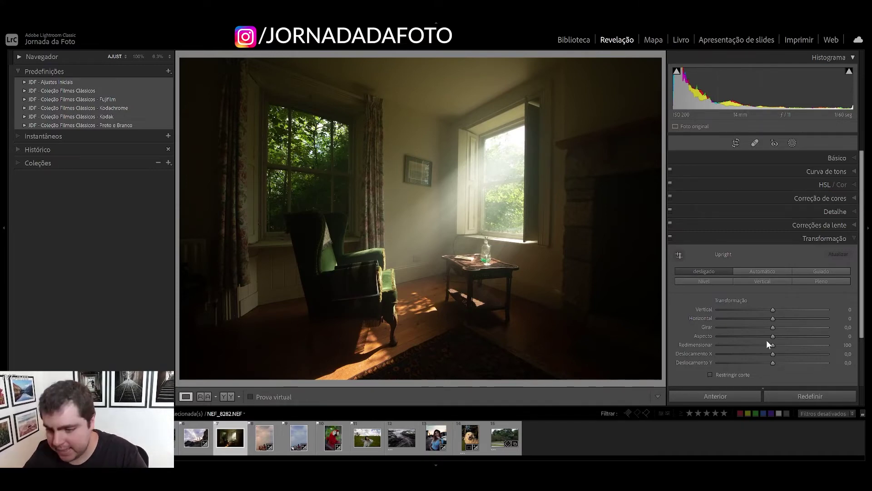
pyautogui.scroll(-1, 778, 278)
pyautogui.scroll(-3, 836, 356)
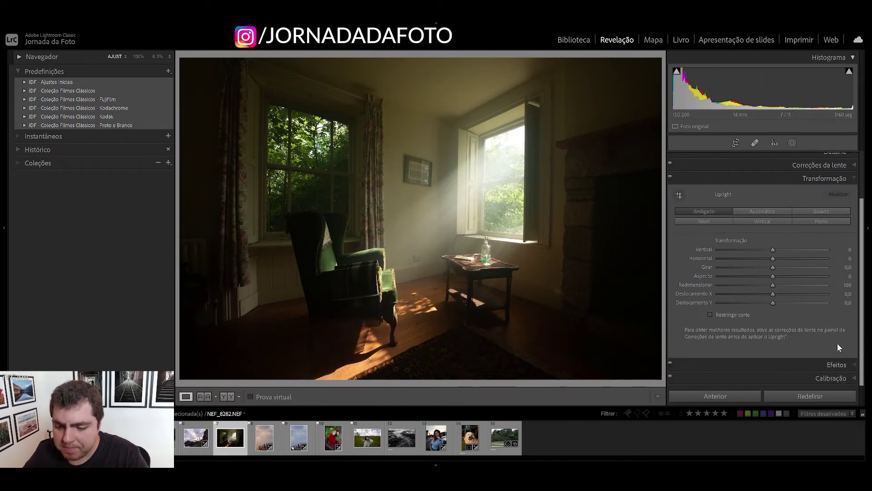
# Try a post-crop vignette darkening the room photo's corners, then remove it.
pyautogui.click(837, 366)
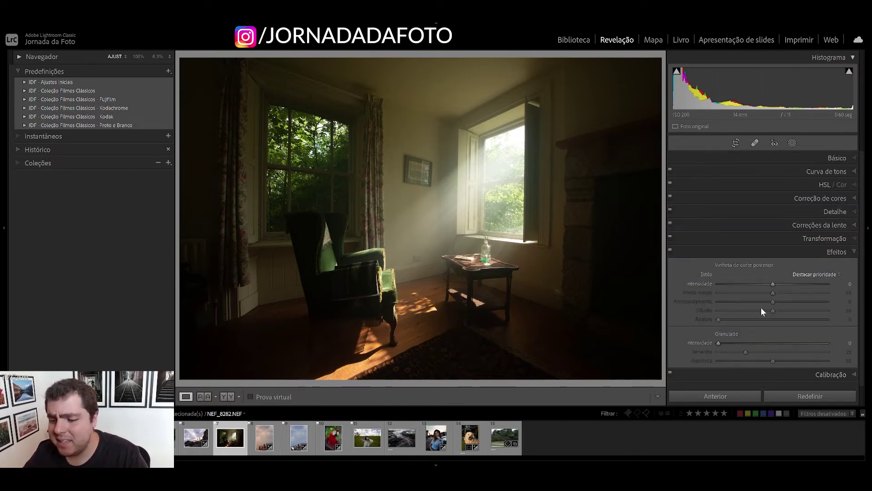
pyautogui.moveTo(773, 282)
pyautogui.mouseDown()
pyautogui.moveTo(784, 283)
pyautogui.moveTo(707, 275)
pyautogui.moveTo(844, 283)
pyautogui.moveTo(716, 304)
pyautogui.moveTo(814, 301)
pyautogui.moveTo(795, 309)
pyautogui.moveTo(811, 308)
pyautogui.moveTo(706, 313)
pyautogui.mouseUp()
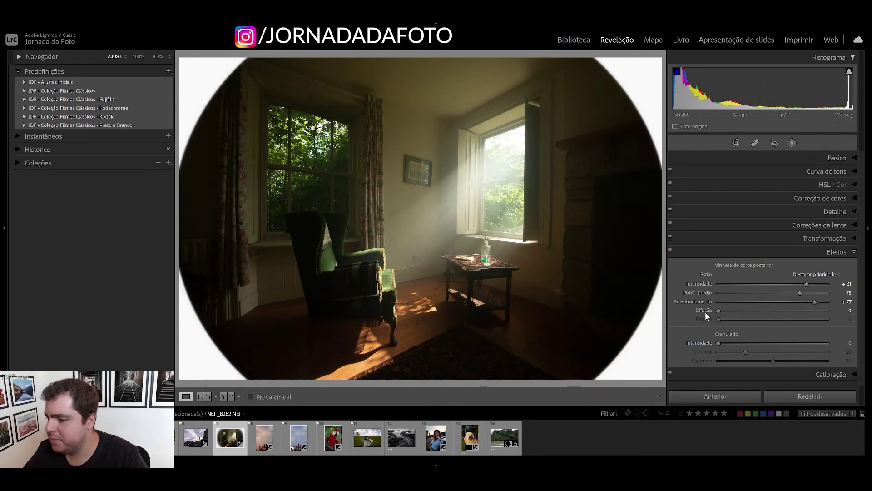
pyautogui.click(791, 387)
# Add film grain, inspect it at 100%, then reduce grain to 0 and fit the view.
pyautogui.moveTo(717, 342); pyautogui.dragTo(812, 343)
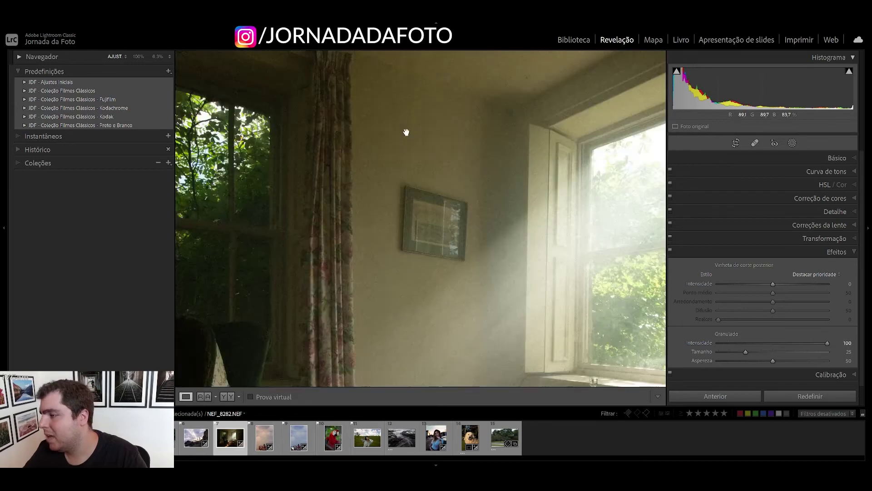
pyautogui.click(406, 132)
pyautogui.click(761, 343)
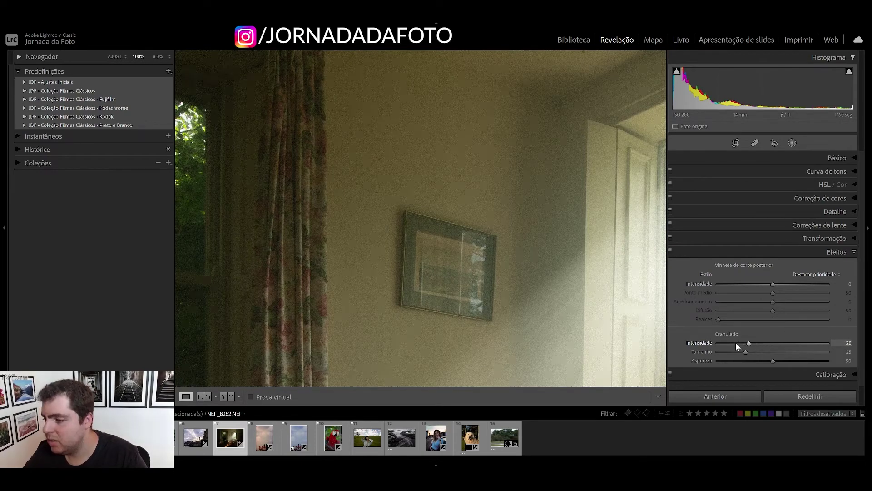
pyautogui.moveTo(729, 342); pyautogui.dragTo(695, 345)
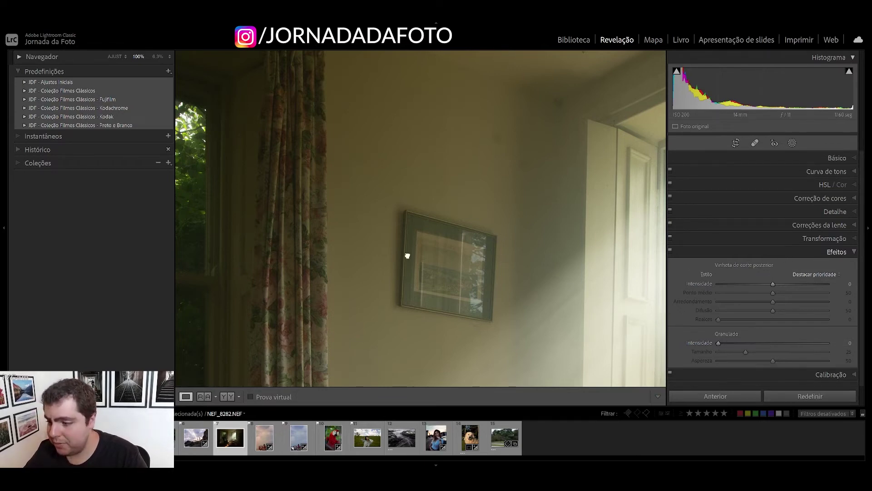
pyautogui.press('z')
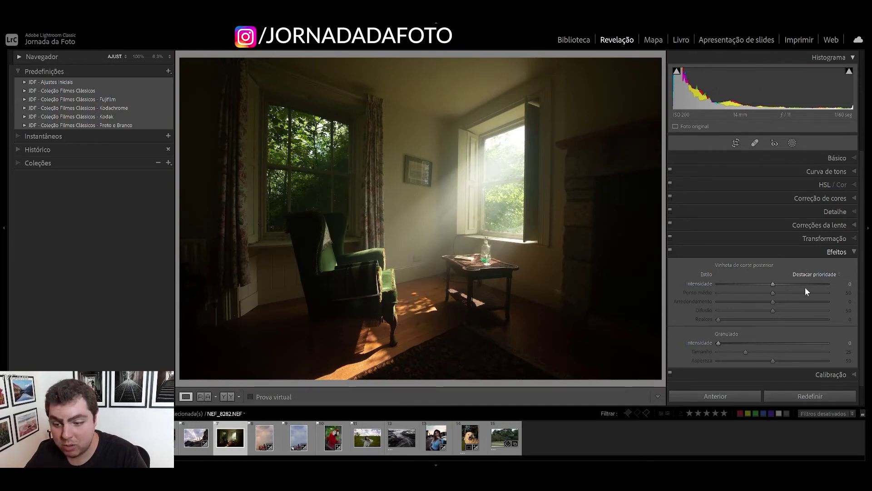
# Open the red macaw photo in Develop with the Calibration panel expanded.
pyautogui.click(828, 374)
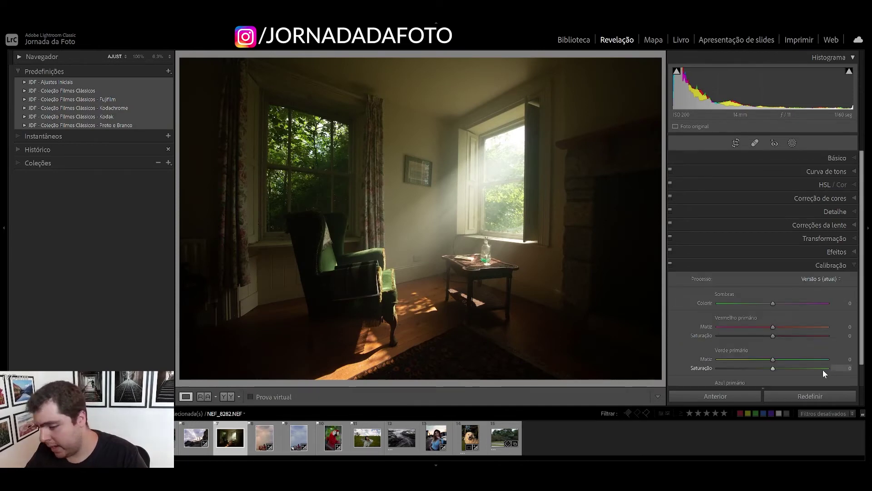
pyautogui.scroll(-2, 786, 320)
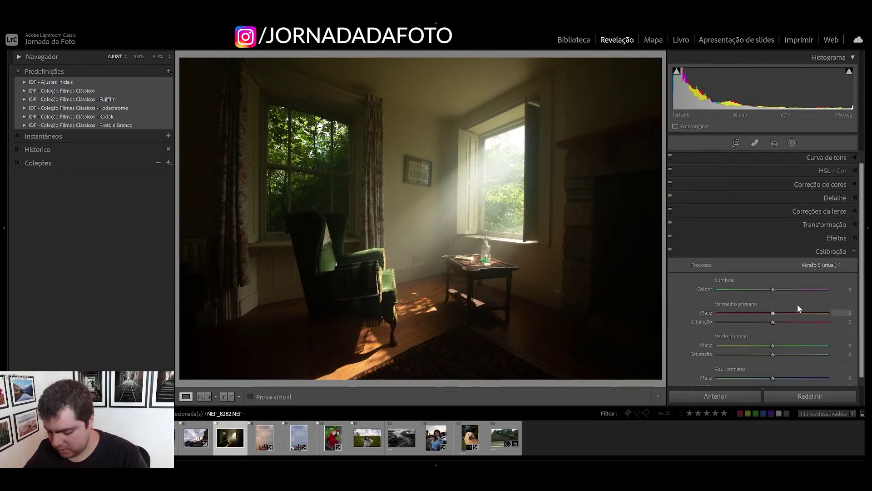
pyautogui.press('g')
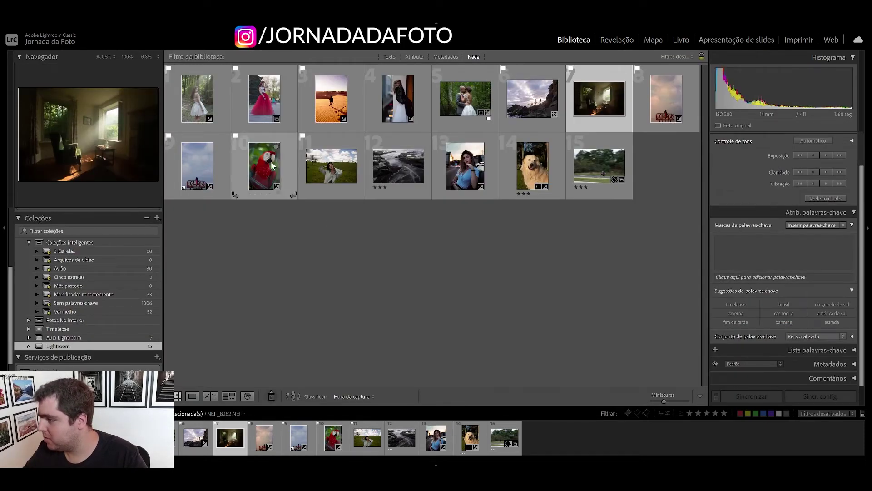
pyautogui.doubleClick(271, 164)
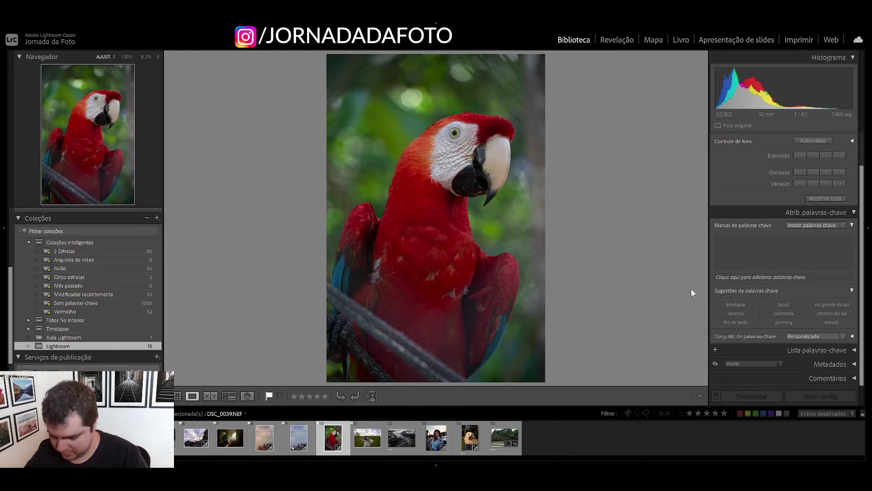
pyautogui.press('d')
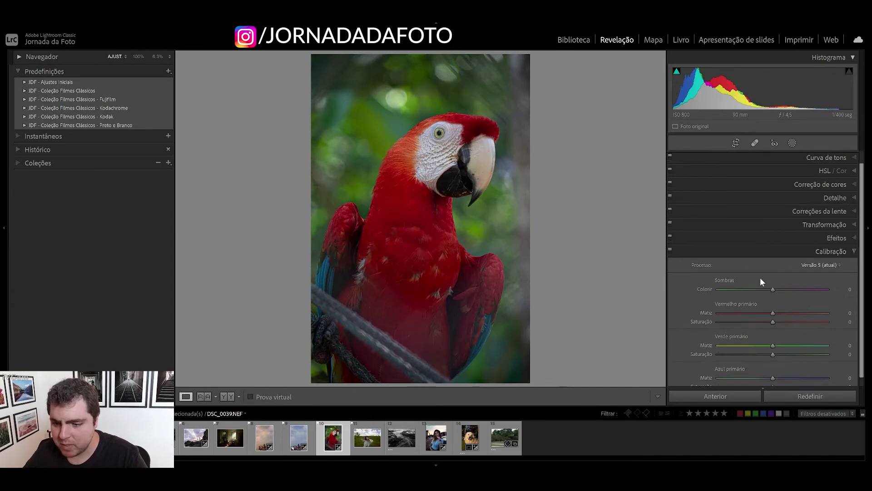
pyautogui.scroll(-1, 759, 277)
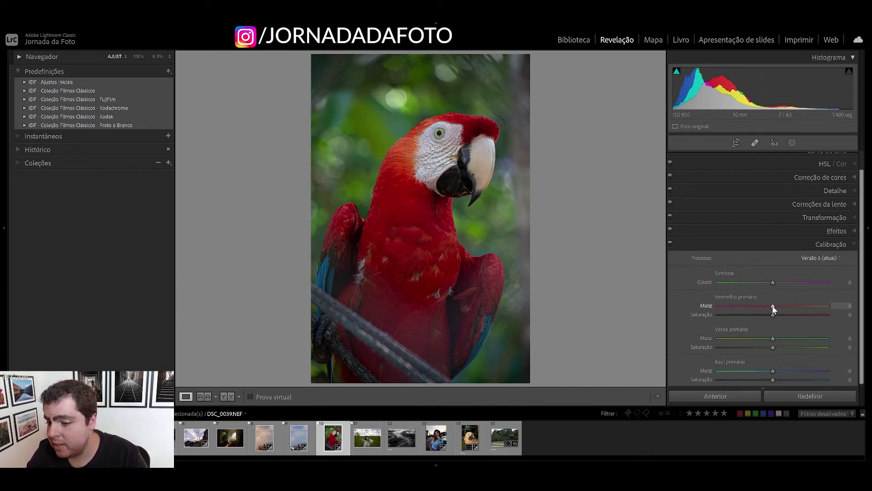
# Try shifting the red primary hue and shadows tint, then reset the red primary.
pyautogui.moveTo(773, 306)
pyautogui.mouseDown()
pyautogui.moveTo(731, 304)
pyautogui.moveTo(811, 304)
pyautogui.moveTo(746, 317)
pyautogui.moveTo(799, 318)
pyautogui.mouseUp()
pyautogui.doubleClick(791, 315)
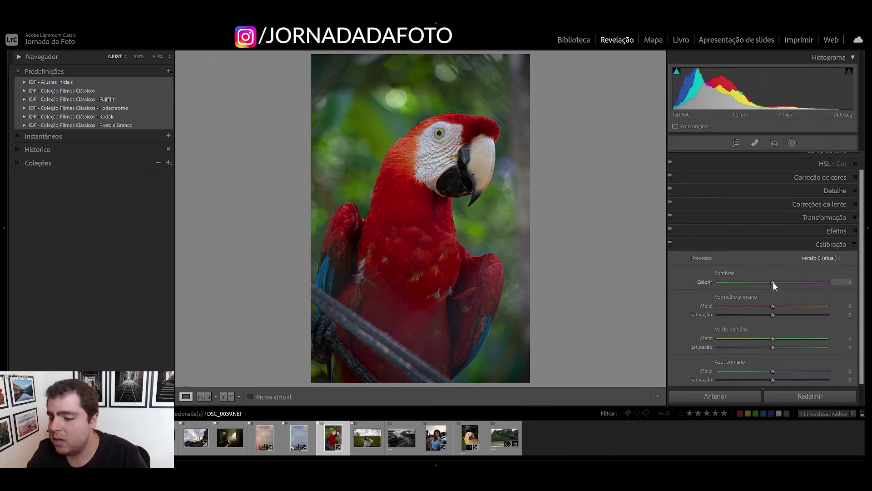
pyautogui.moveTo(773, 282)
pyautogui.mouseDown()
pyautogui.moveTo(758, 282)
pyautogui.moveTo(828, 274)
pyautogui.moveTo(773, 282)
pyautogui.mouseUp()
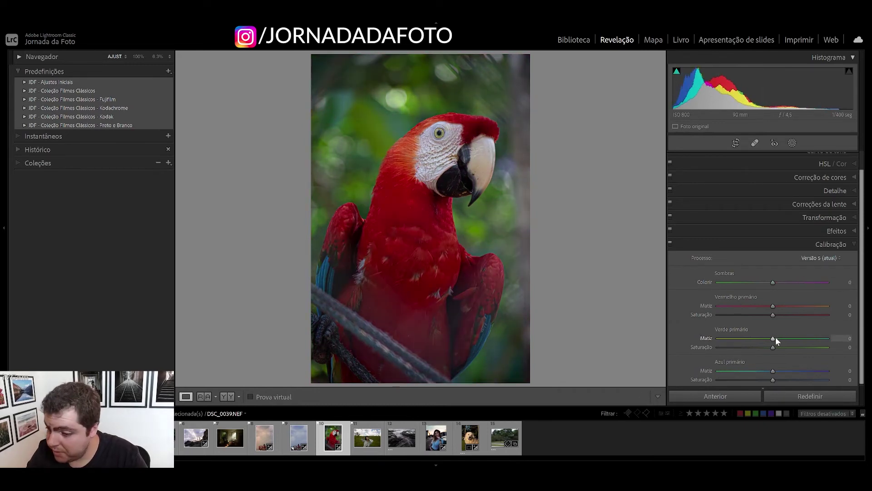
# Set green primary hue to -100 and blue primary hue to -31, then return to the grid.
pyautogui.moveTo(775, 338)
pyautogui.mouseDown()
pyautogui.moveTo(813, 337)
pyautogui.moveTo(718, 341)
pyautogui.mouseUp()
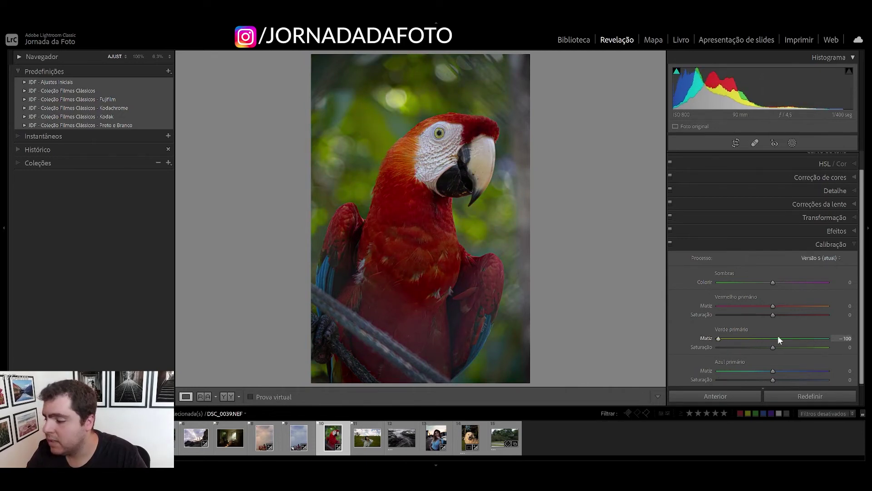
pyautogui.scroll(-1, 784, 332)
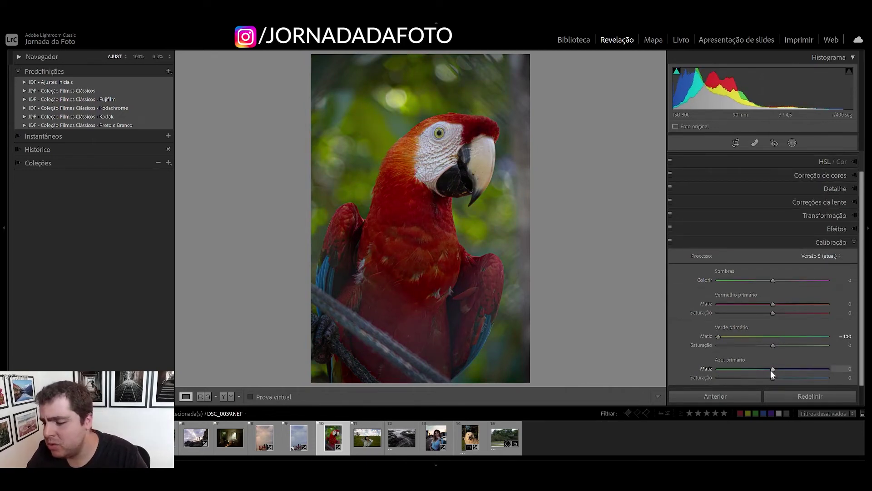
pyautogui.moveTo(777, 367)
pyautogui.mouseDown()
pyautogui.moveTo(804, 366)
pyautogui.moveTo(743, 365)
pyautogui.moveTo(767, 366)
pyautogui.moveTo(757, 366)
pyautogui.mouseUp()
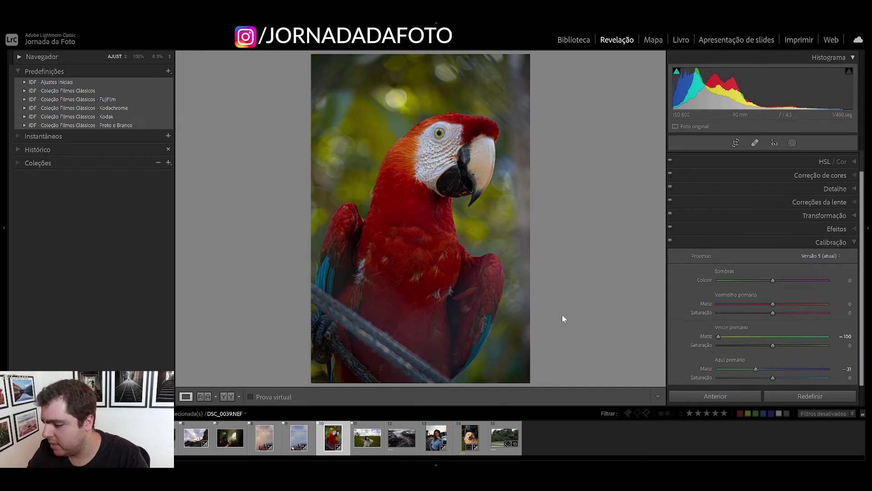
pyautogui.press('g')
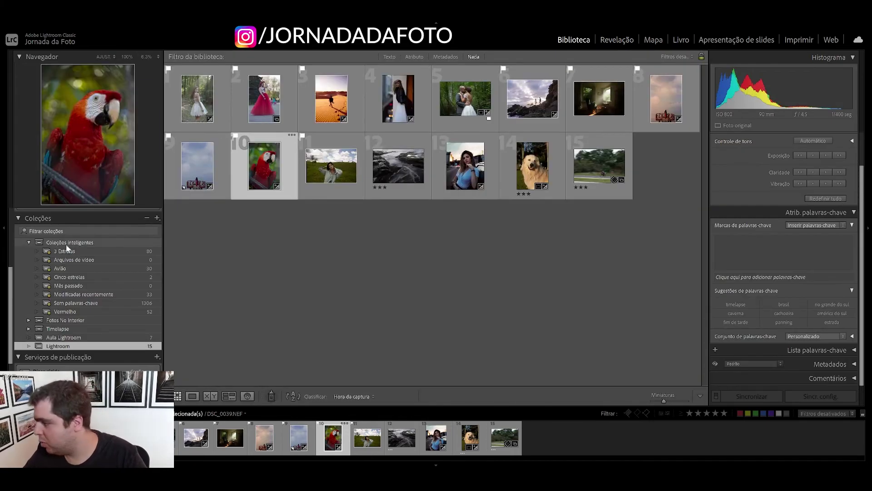
pyautogui.scroll(5, 66, 244)
# Open roda de cores 2.png in Develop, test-shift the HSL Orange hue, then reset it to 0.
pyautogui.click(62, 226)
pyautogui.press('d')
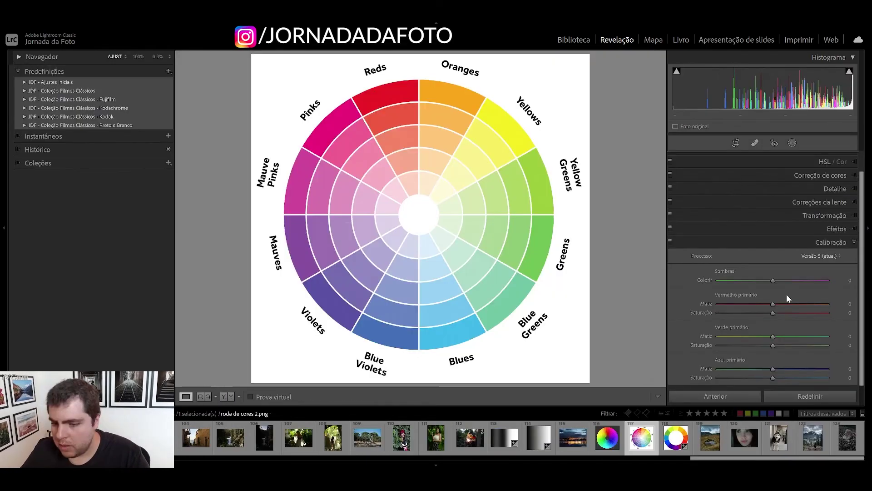
pyautogui.click(824, 162)
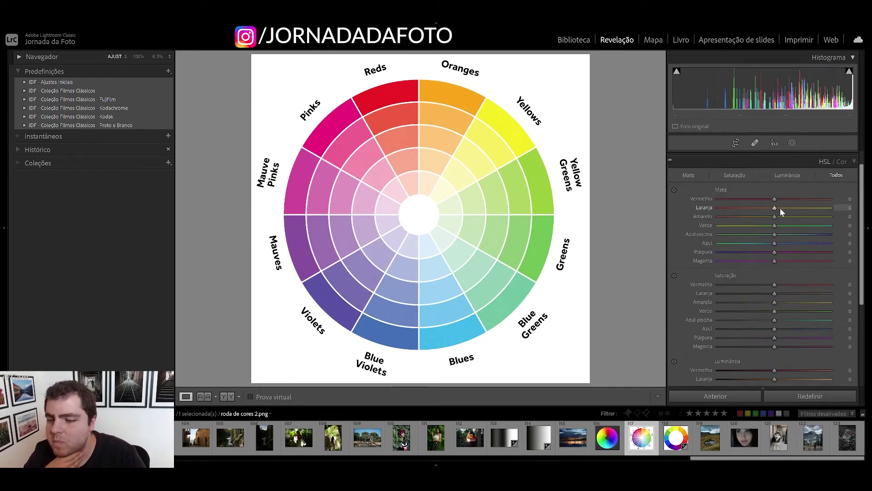
pyautogui.moveTo(775, 208)
pyautogui.mouseDown()
pyautogui.moveTo(784, 208)
pyautogui.moveTo(722, 211)
pyautogui.mouseUp()
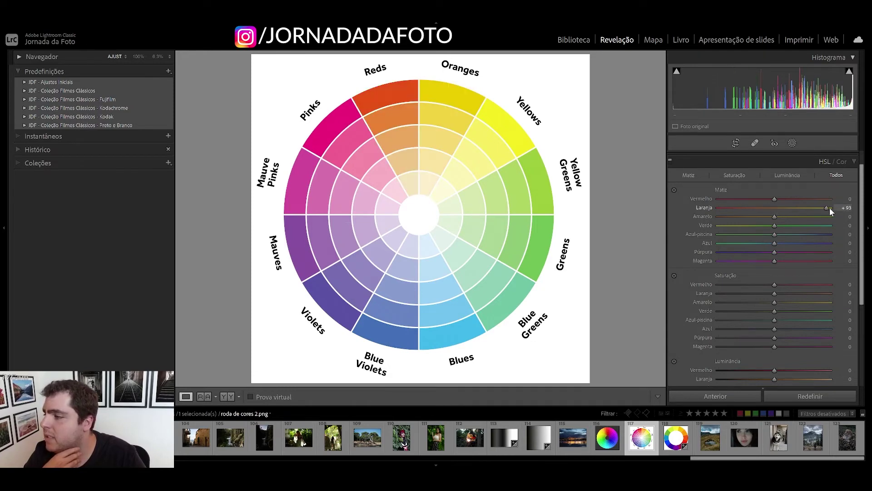
pyautogui.doubleClick(702, 205)
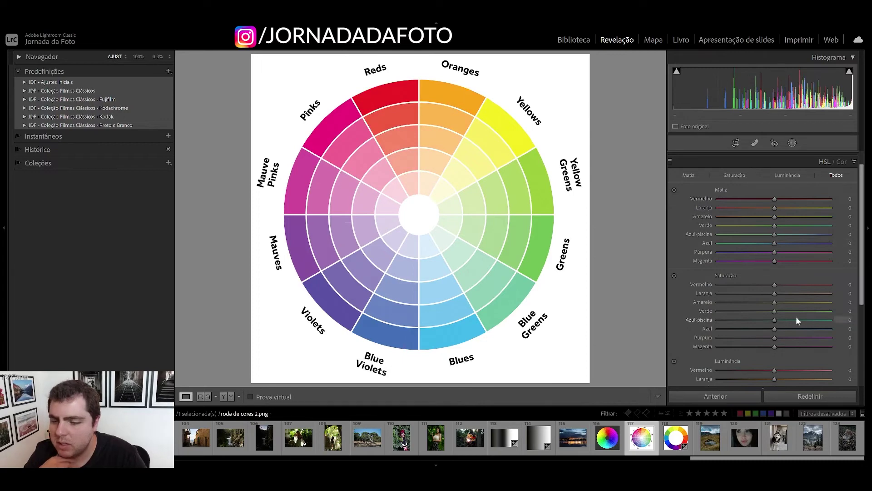
# Fully desaturate Orange and then Red, resetting each saturation back to 0.
pyautogui.moveTo(775, 294); pyautogui.dragTo(696, 294)
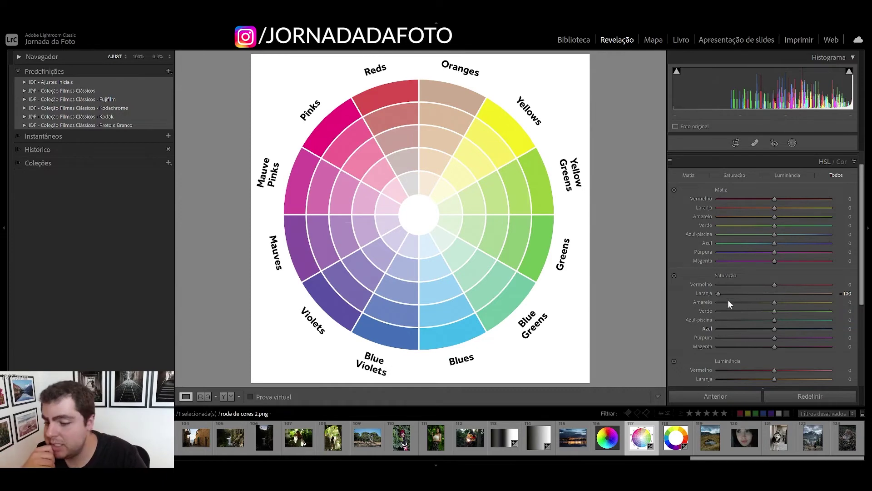
pyautogui.doubleClick(718, 293)
pyautogui.moveTo(774, 285); pyautogui.dragTo(684, 291)
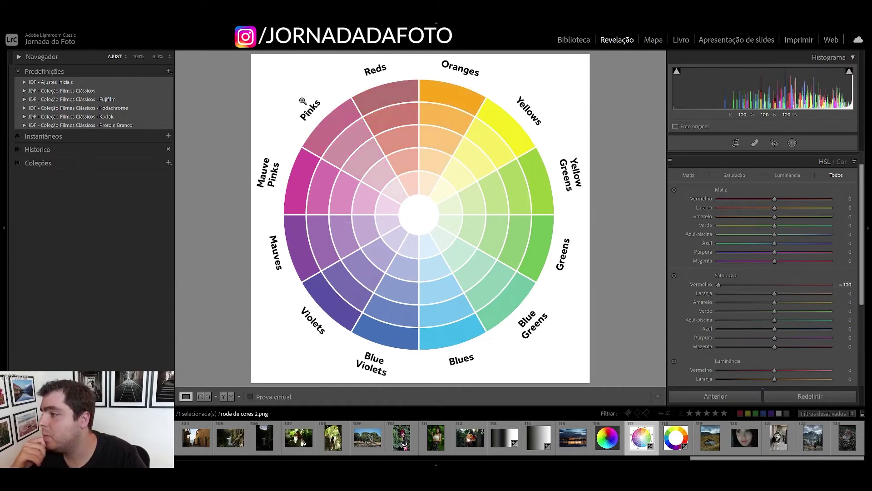
pyautogui.doubleClick(704, 283)
pyautogui.scroll(-5, 757, 308)
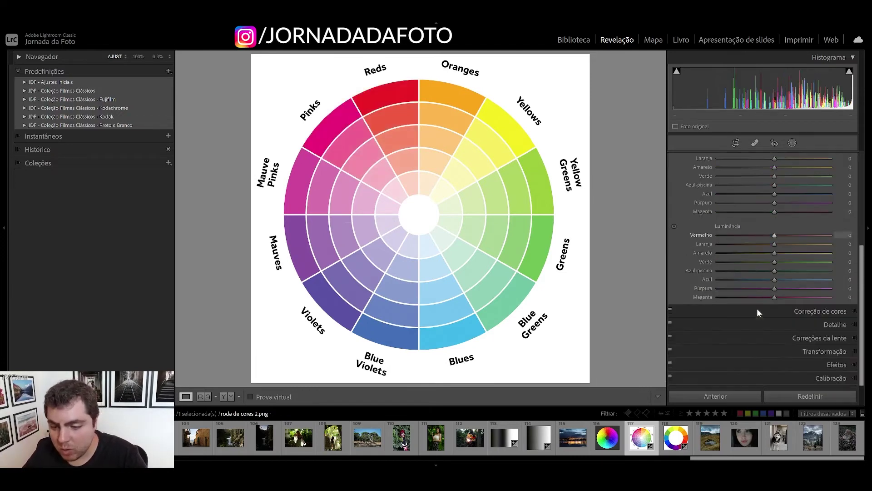
# Swing the Calibration Red Primary hue through its range, then reset it to 0.
pyautogui.click(817, 376)
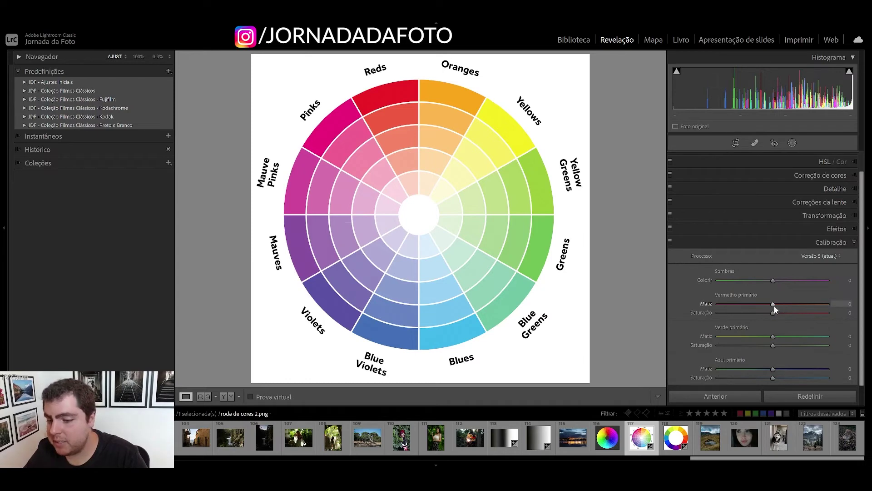
pyautogui.moveTo(772, 303)
pyautogui.mouseDown()
pyautogui.moveTo(722, 302)
pyautogui.moveTo(843, 293)
pyautogui.mouseUp()
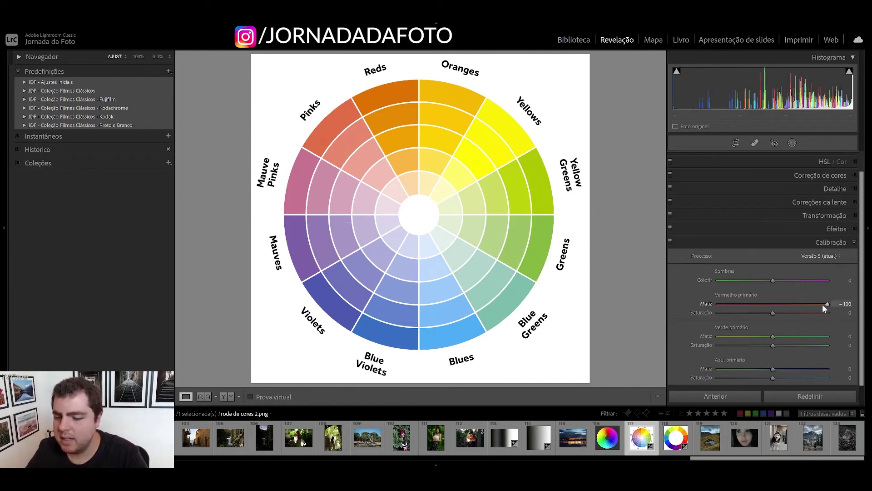
pyautogui.moveTo(825, 304)
pyautogui.mouseDown()
pyautogui.moveTo(699, 305)
pyautogui.moveTo(823, 304)
pyautogui.mouseUp()
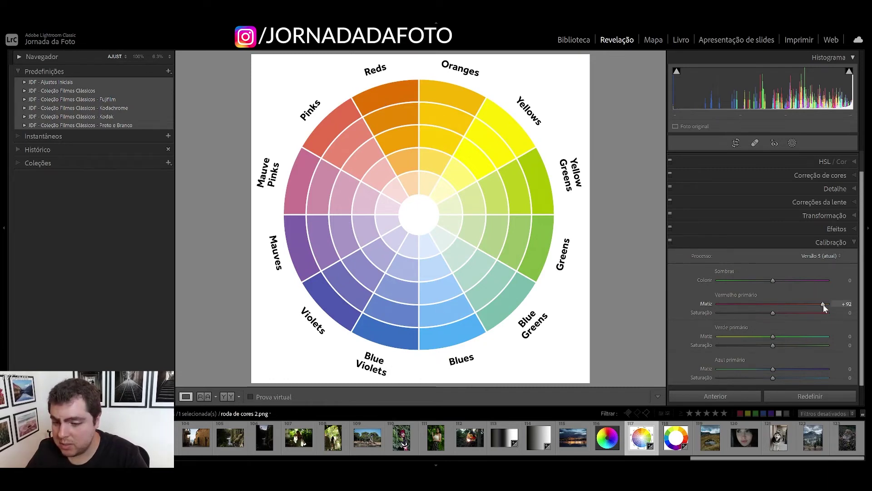
pyautogui.moveTo(823, 304)
pyautogui.mouseDown()
pyautogui.moveTo(683, 308)
pyautogui.moveTo(840, 304)
pyautogui.mouseUp()
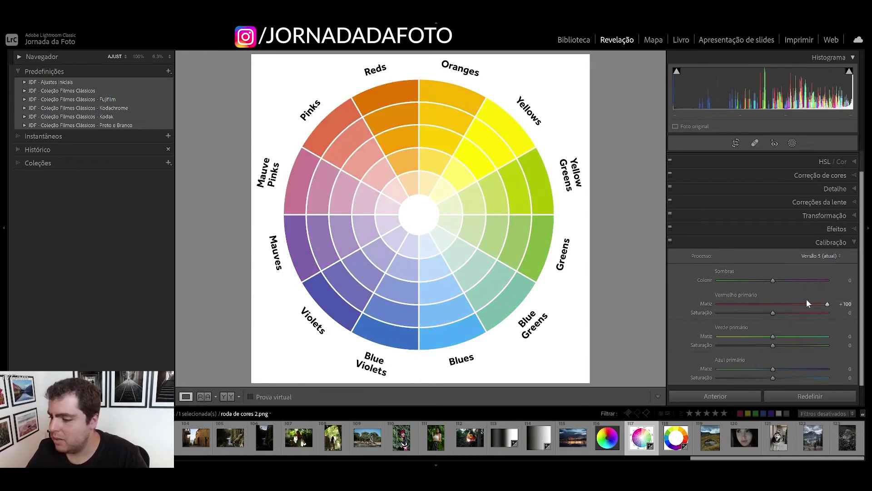
pyautogui.click(780, 303)
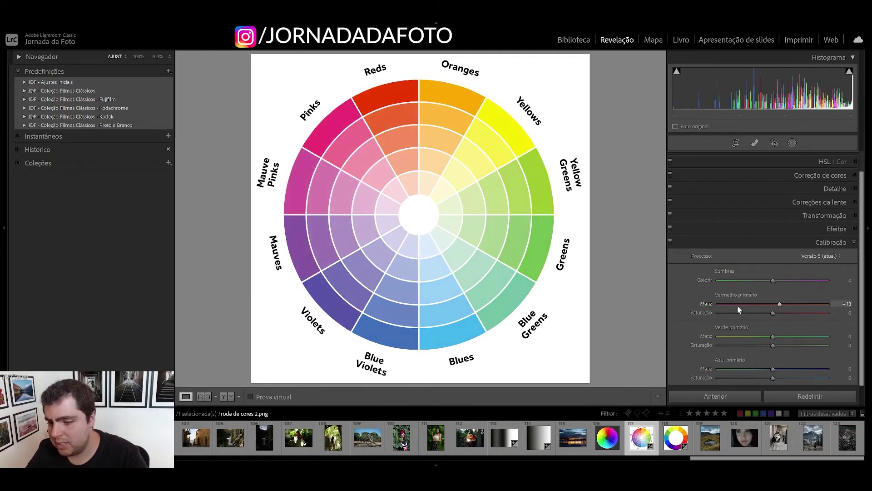
pyautogui.doubleClick(708, 304)
# Push the Green Primary hue to +100 and -100, reset it, and return to the Library grid.
pyautogui.moveTo(772, 336)
pyautogui.mouseDown()
pyautogui.moveTo(846, 337)
pyautogui.moveTo(694, 348)
pyautogui.moveTo(832, 337)
pyautogui.mouseUp()
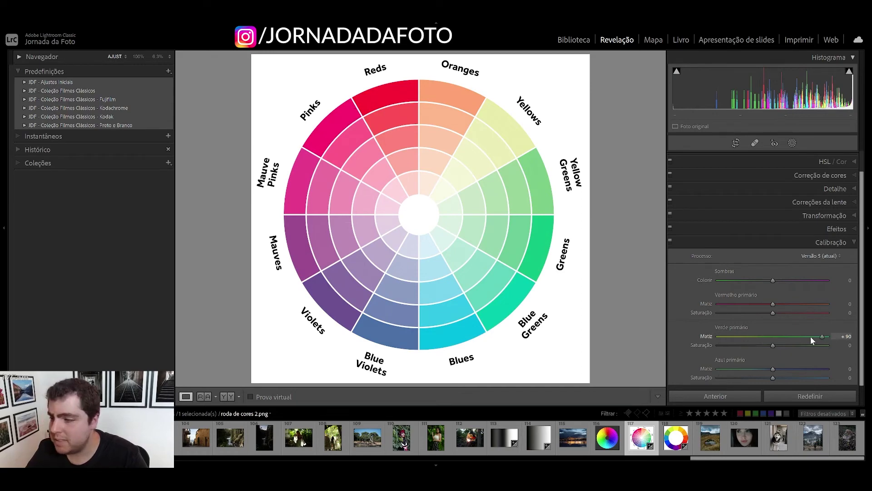
pyautogui.moveTo(810, 336); pyautogui.dragTo(619, 328)
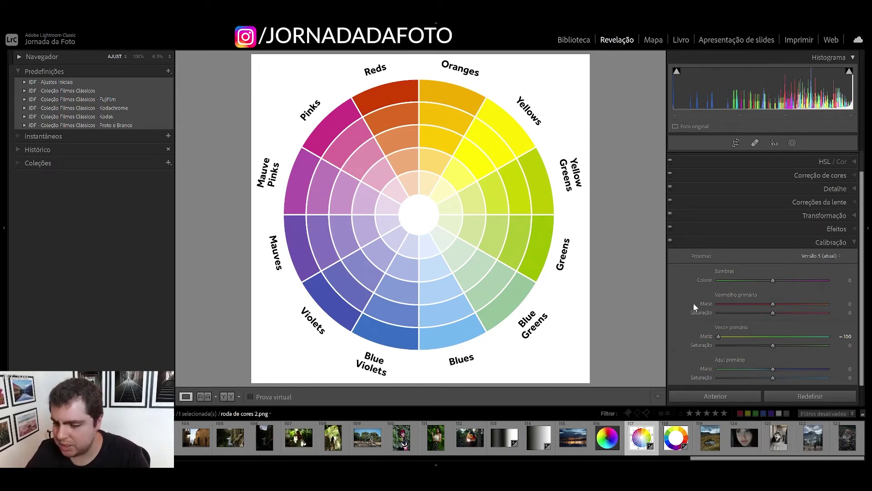
pyautogui.doubleClick(706, 336)
pyautogui.scroll(1, 774, 322)
pyautogui.scroll(1, 774, 309)
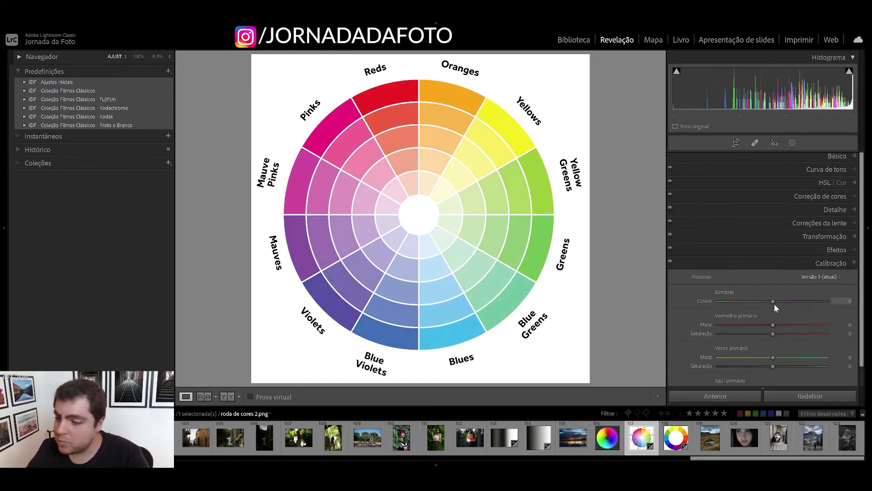
pyautogui.press('g')
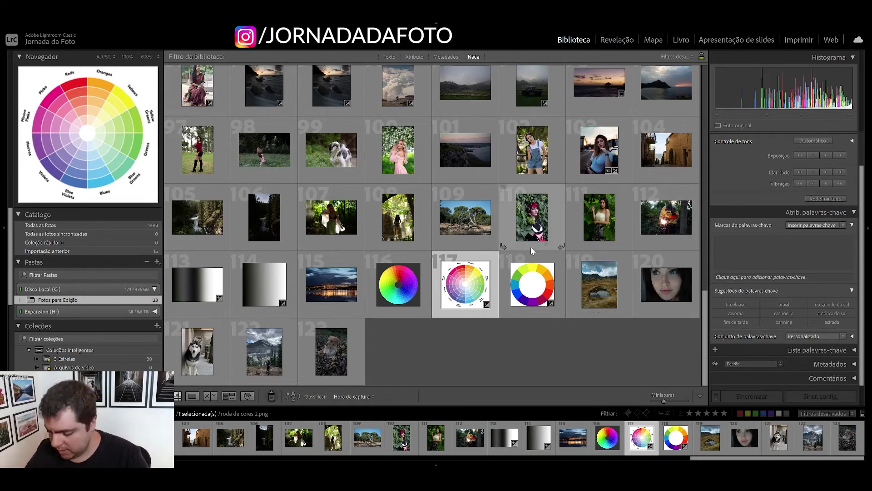
# Show the Lightroom collection and enlarge parrot photo DSC_0039 in Loupe view.
pyautogui.scroll(8, 343, 241)
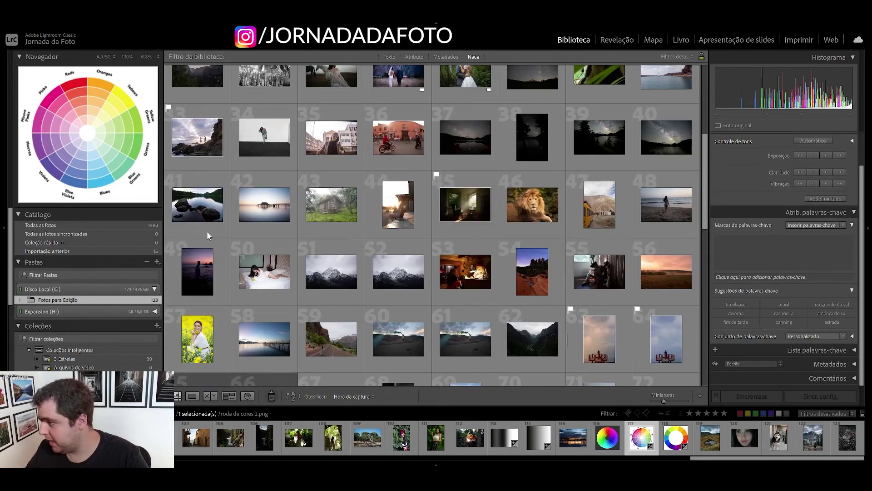
pyautogui.scroll(5, 209, 235)
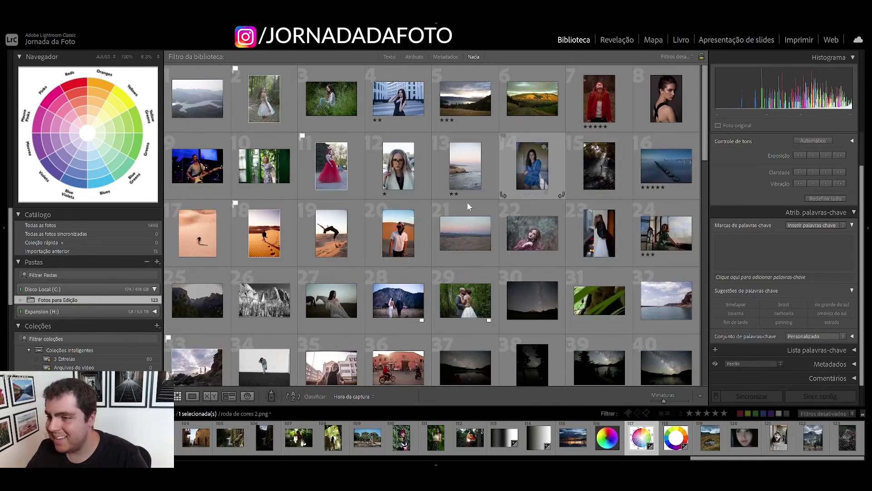
pyautogui.scroll(-3, 87, 361)
pyautogui.scroll(-3, 88, 362)
pyautogui.click(88, 318)
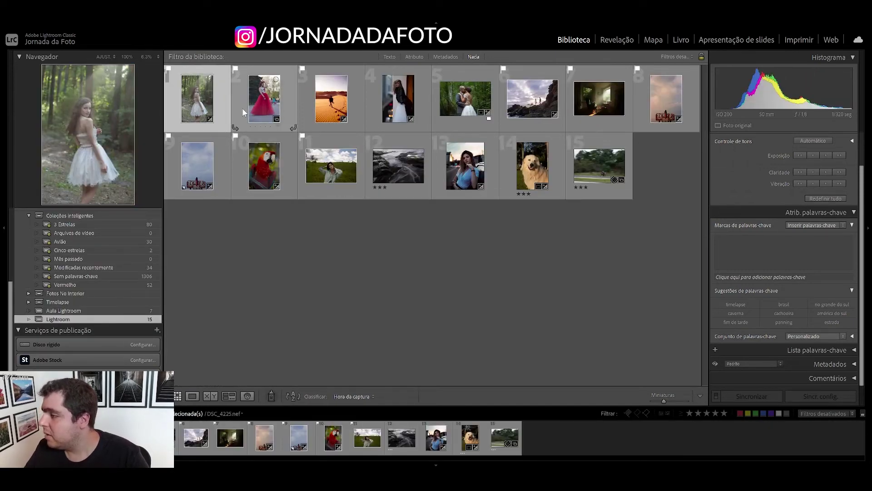
pyautogui.doubleClick(266, 164)
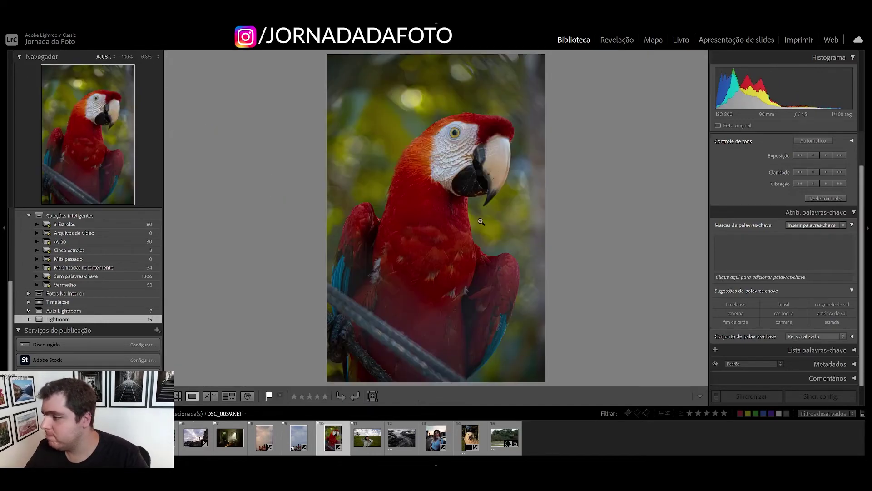
# Bring the parrot photo into Develop and rotate it with Crop & Straighten.
pyautogui.press('d')
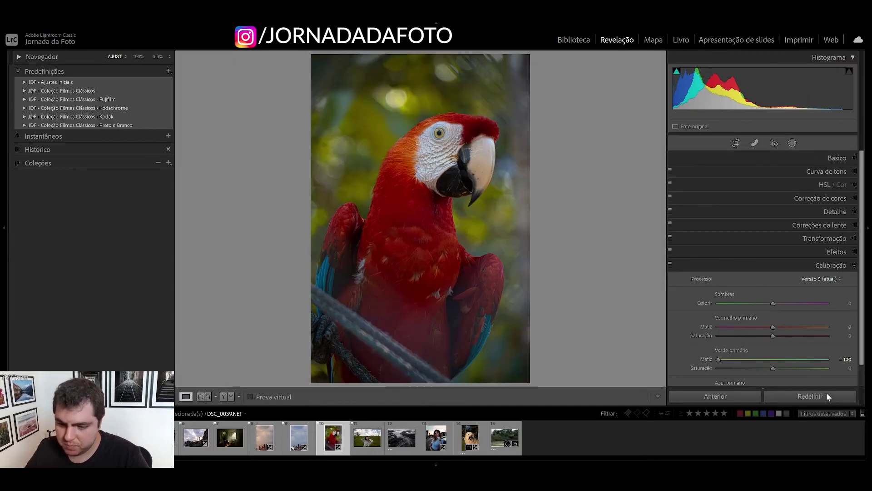
pyautogui.click(822, 397)
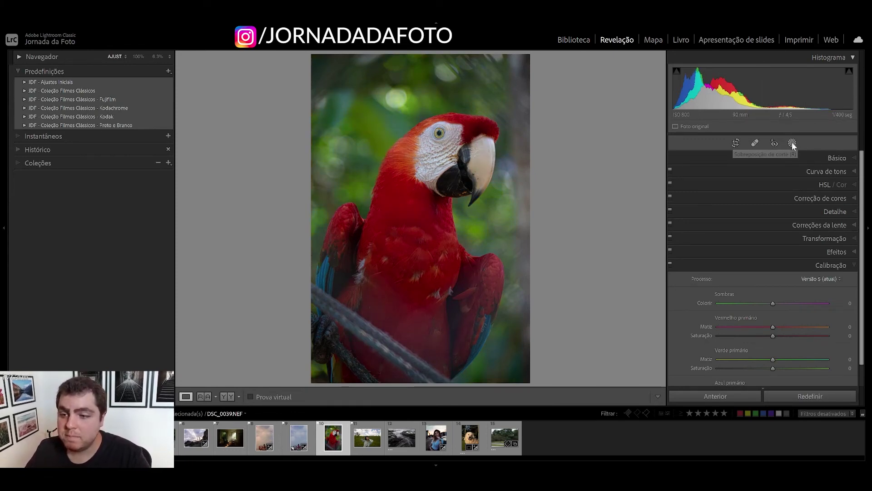
pyautogui.click(735, 144)
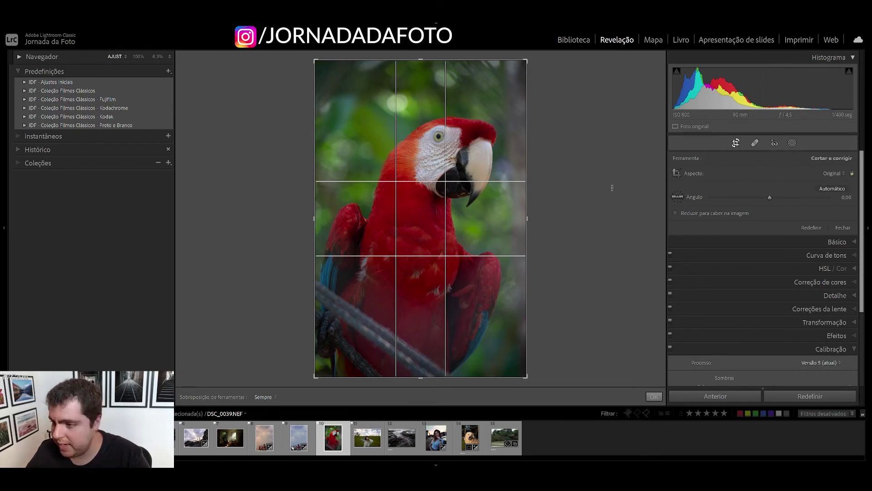
pyautogui.moveTo(605, 190); pyautogui.dragTo(627, 194)
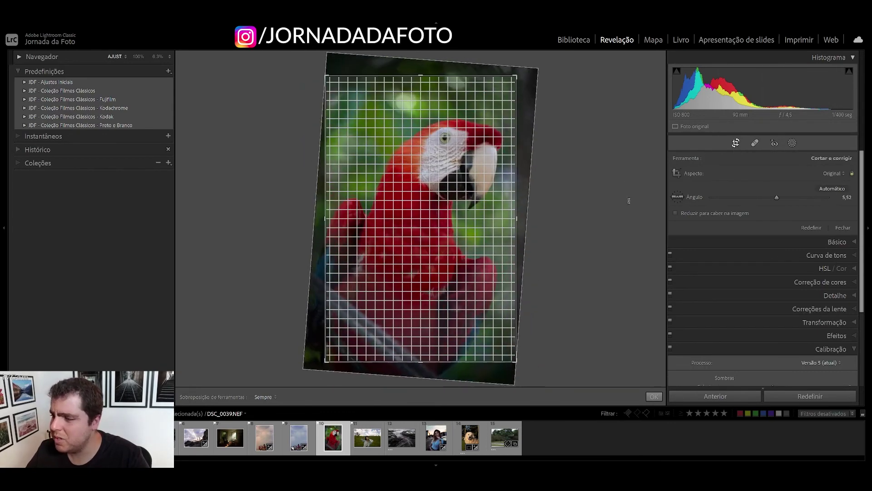
pyautogui.moveTo(627, 194); pyautogui.dragTo(626, 195)
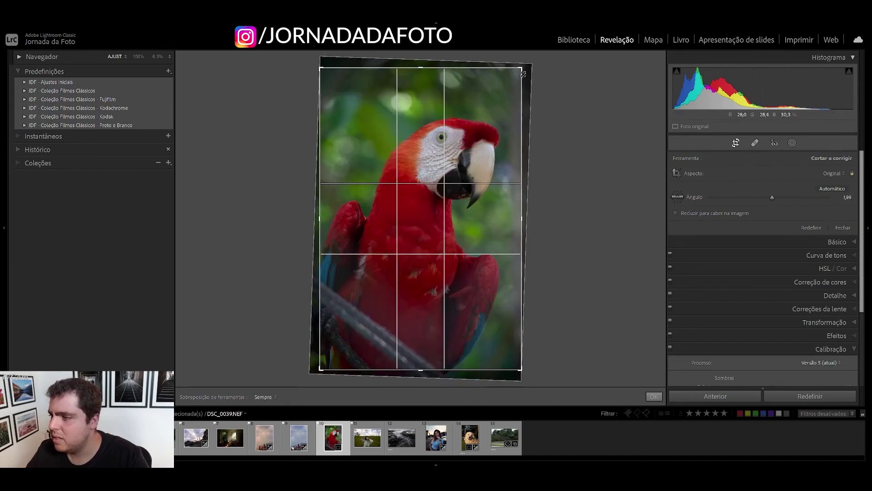
# Tighten the crop around the parrot's head and commit it, then reset to the uncropped original.
pyautogui.moveTo(321, 370)
pyautogui.mouseDown()
pyautogui.moveTo(340, 309)
pyautogui.moveTo(342, 364)
pyautogui.mouseUp()
pyautogui.moveTo(432, 276); pyautogui.dragTo(433, 297)
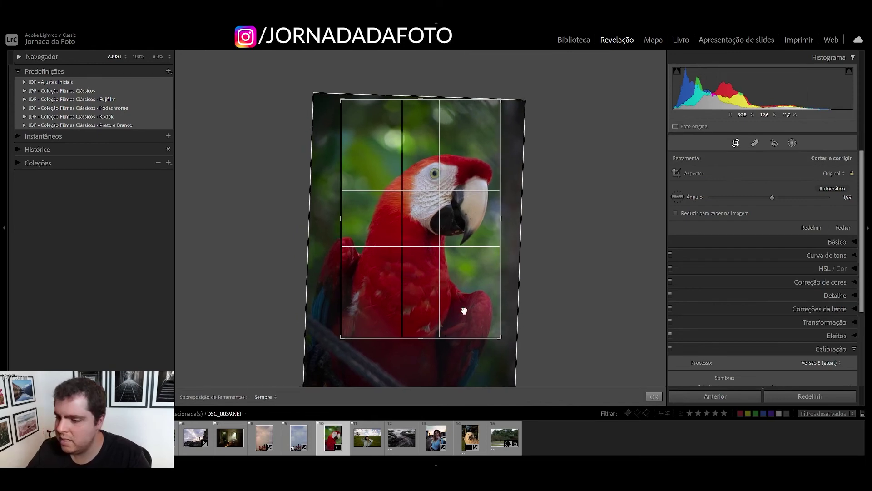
pyautogui.moveTo(501, 338); pyautogui.dragTo(496, 332)
pyautogui.press('Return')
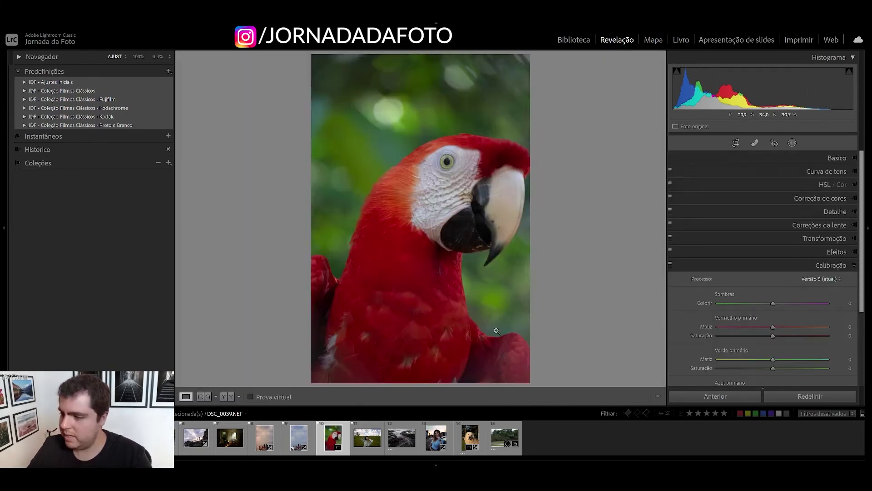
pyautogui.click(807, 395)
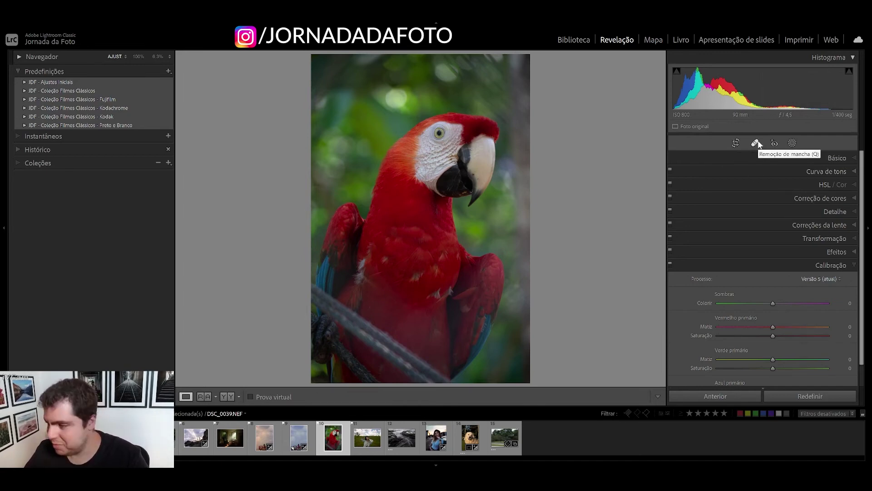
# Open portrait IMG_0003.CR2 at 100% and heal three blemishes on the woman's chin and jaw.
pyautogui.click(367, 445)
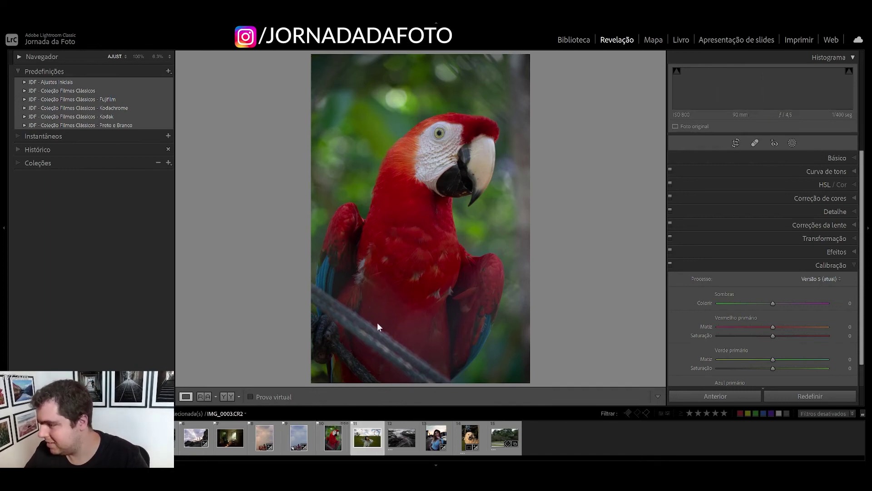
pyautogui.click(437, 246)
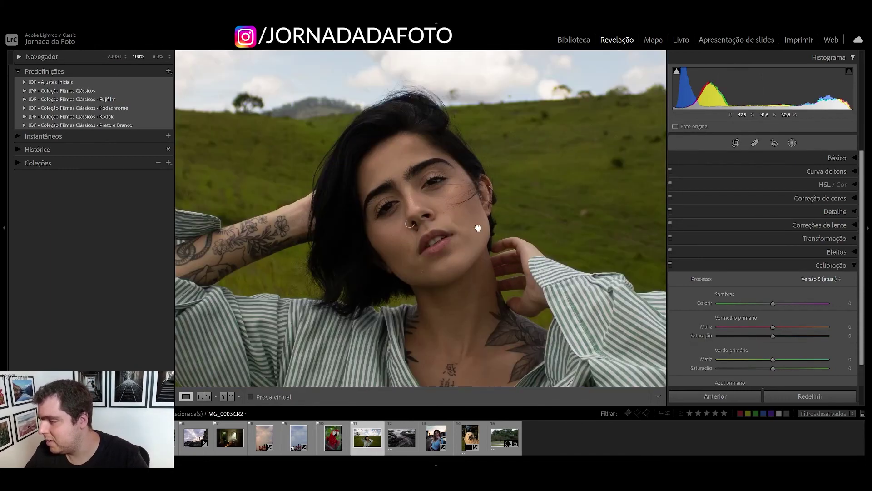
pyautogui.click(756, 143)
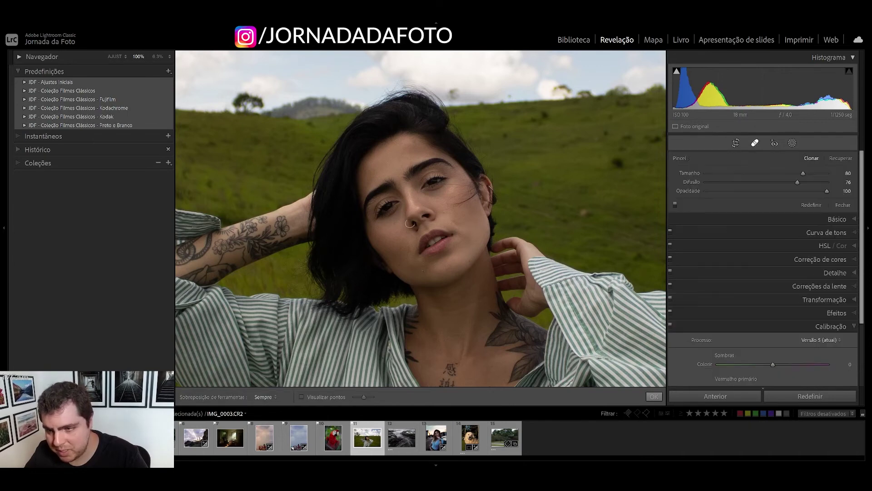
pyautogui.scroll(-1, 447, 224)
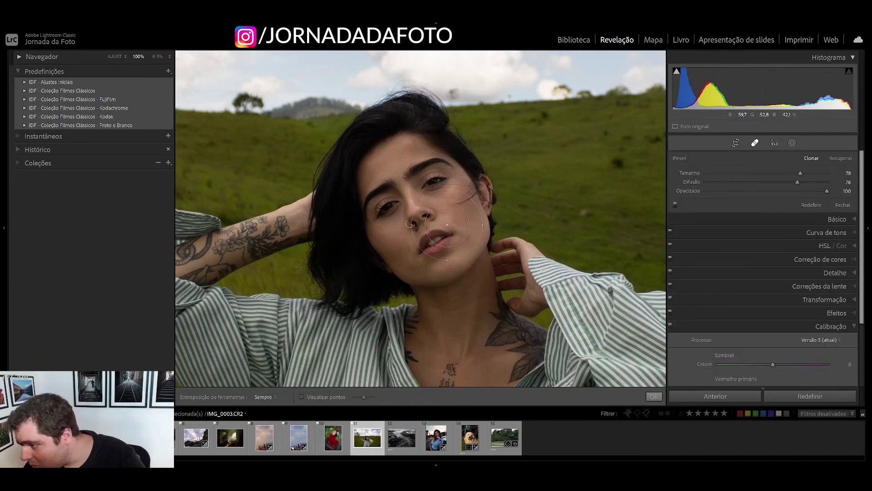
pyautogui.scroll(-3, 447, 224)
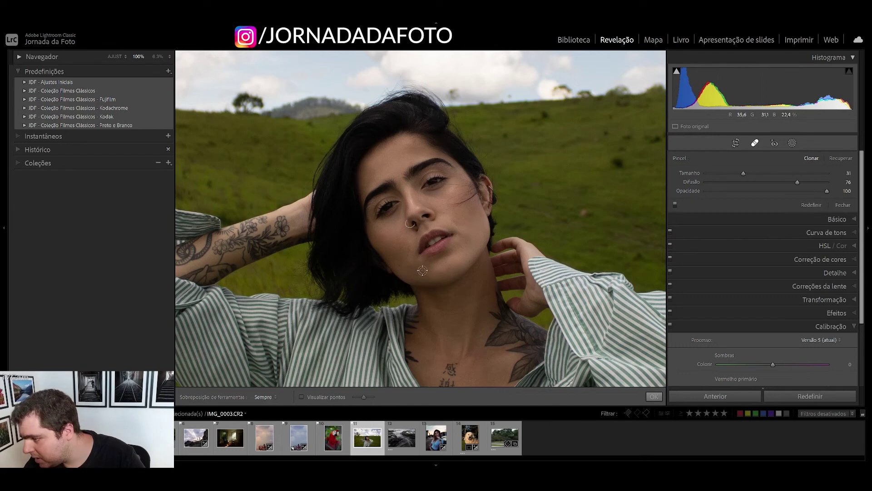
pyautogui.click(422, 270)
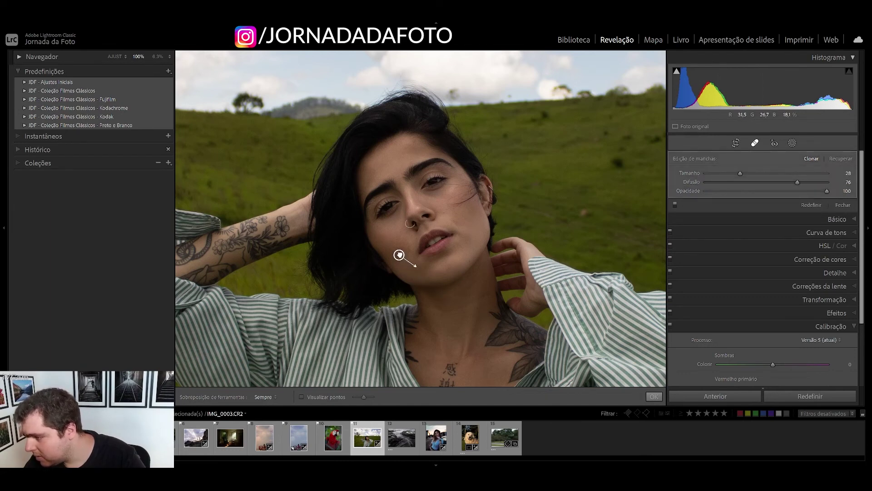
pyautogui.press('Escape')
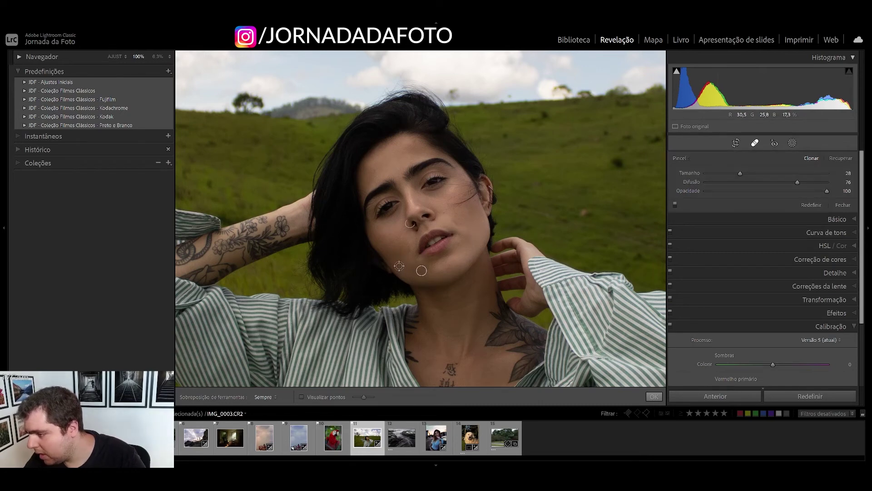
pyautogui.click(399, 265)
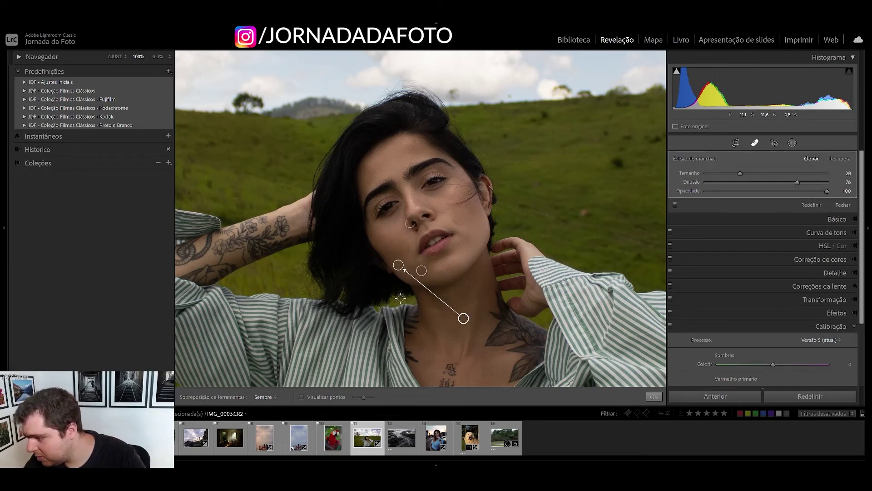
pyautogui.press('Escape')
pyautogui.click(470, 262)
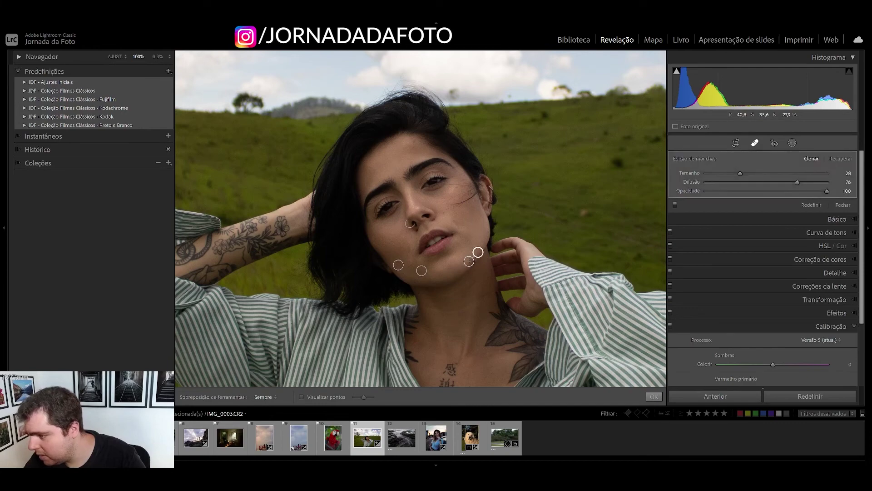
pyautogui.press('q')
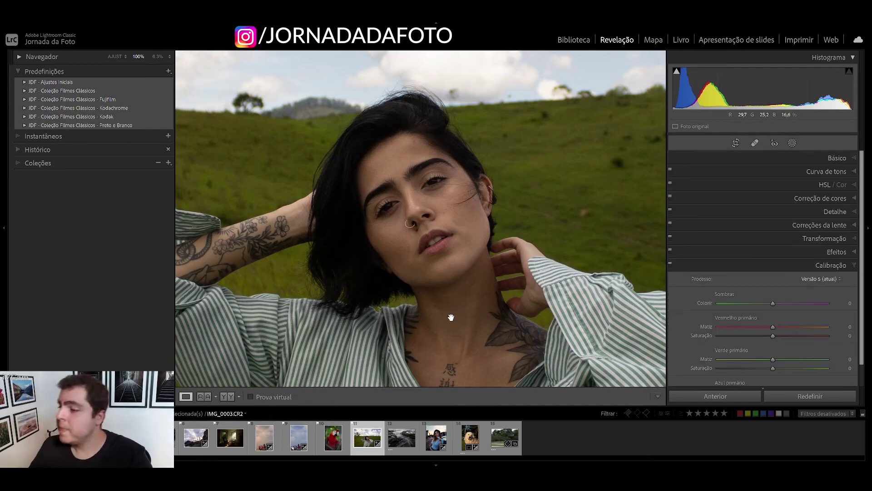
# Zoom to fit and remove one spot from the hillside grass.
pyautogui.click(518, 261)
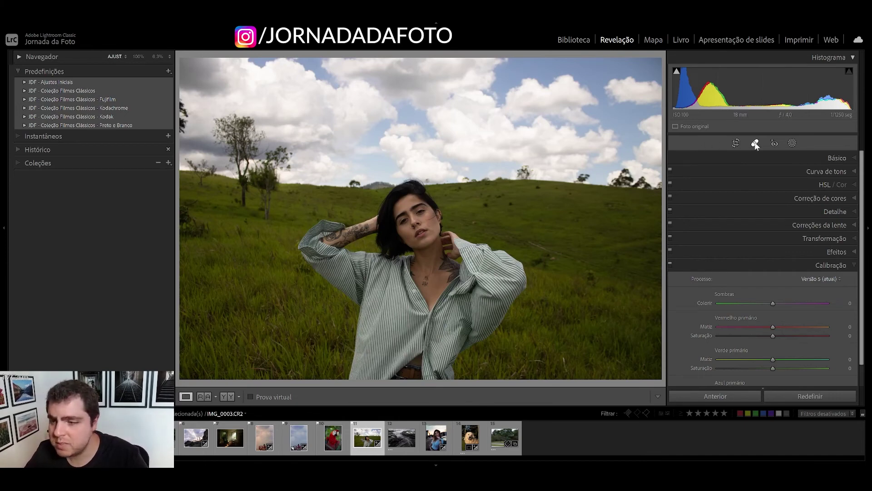
pyautogui.click(755, 143)
pyautogui.scroll(5, 518, 213)
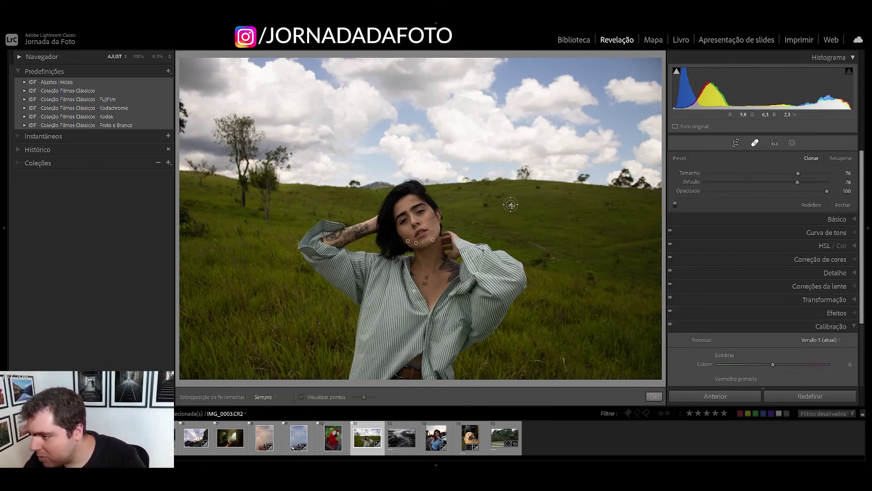
pyautogui.click(511, 204)
pyautogui.press('q')
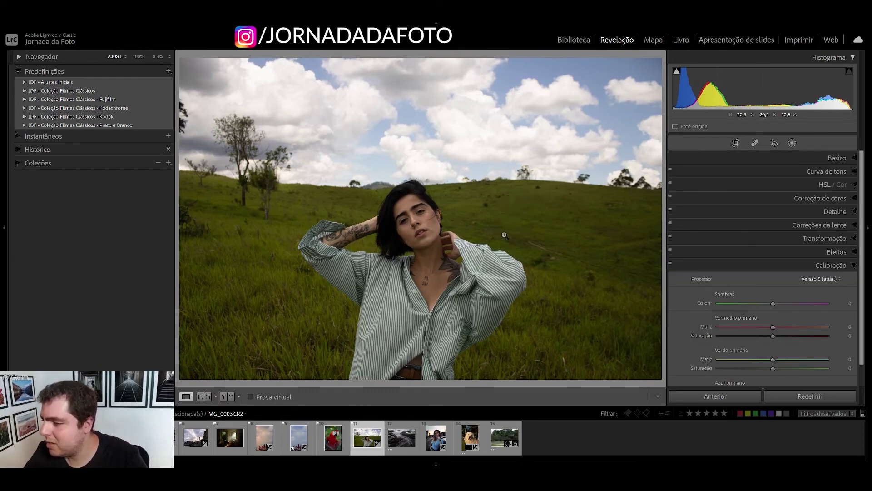
# Clone out five more hillside specks, resourcing one from cleaner grass, then open Masking options.
pyautogui.click(755, 142)
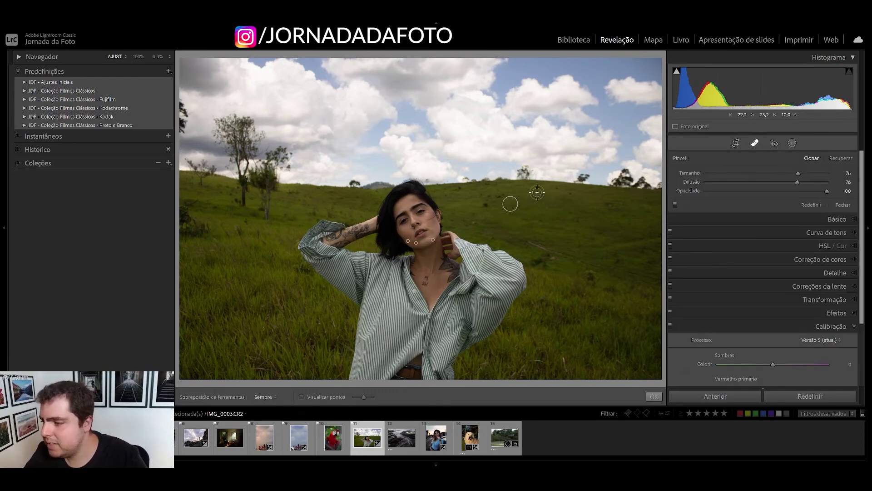
pyautogui.click(537, 187)
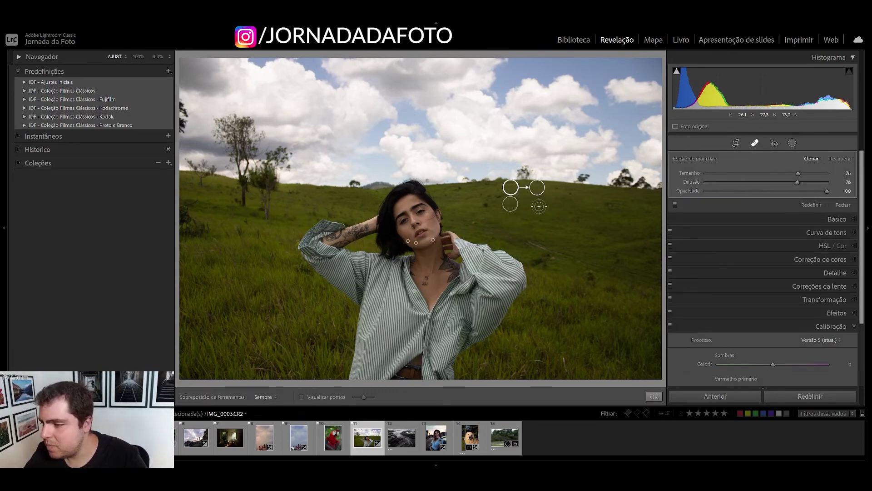
pyautogui.click(486, 204)
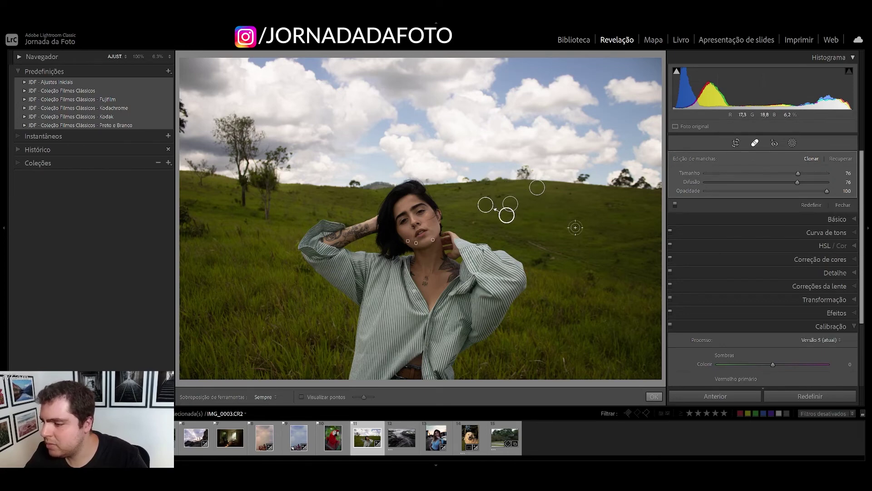
pyautogui.click(573, 194)
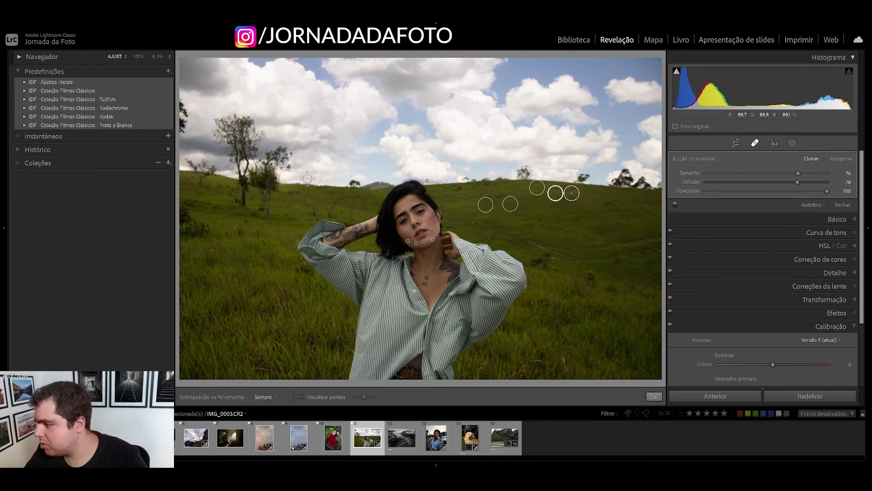
pyautogui.click(352, 183)
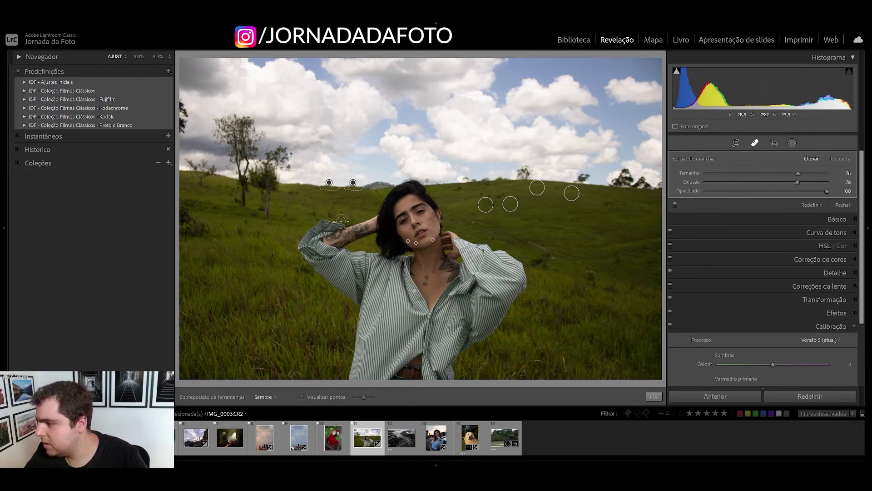
pyautogui.click(572, 175)
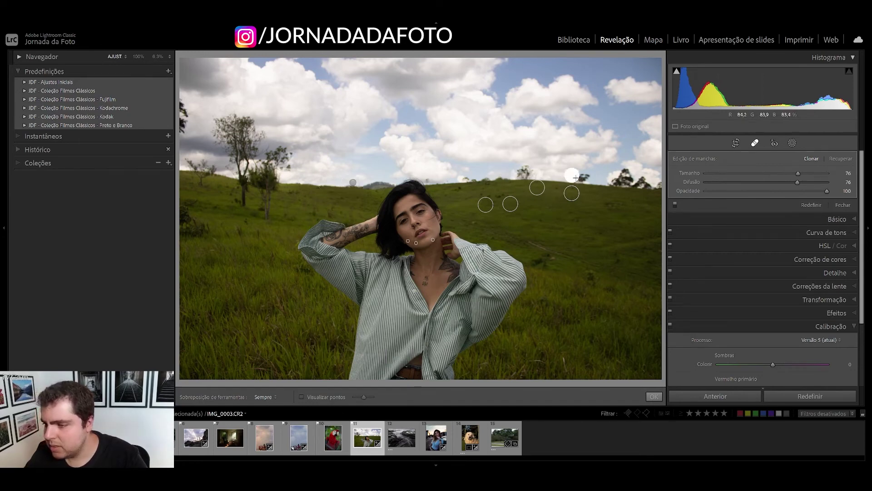
pyautogui.moveTo(589, 207)
pyautogui.mouseDown()
pyautogui.moveTo(493, 176)
pyautogui.moveTo(500, 168)
pyautogui.mouseUp()
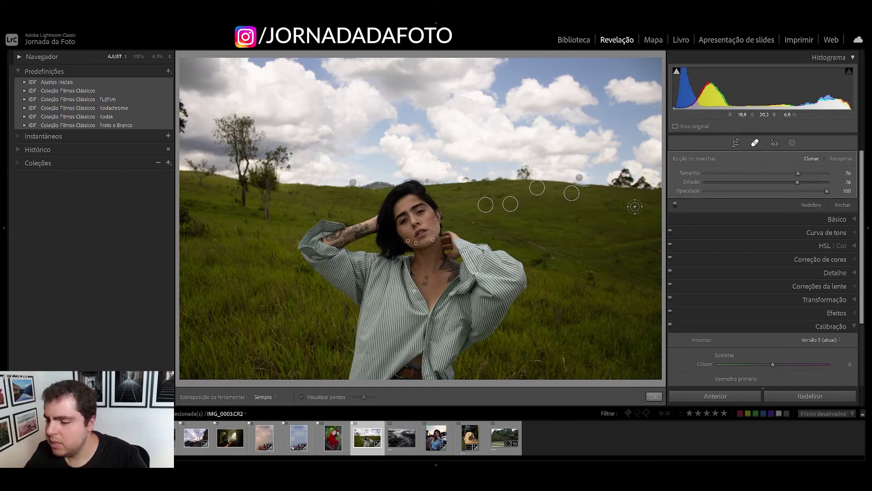
pyautogui.press('q')
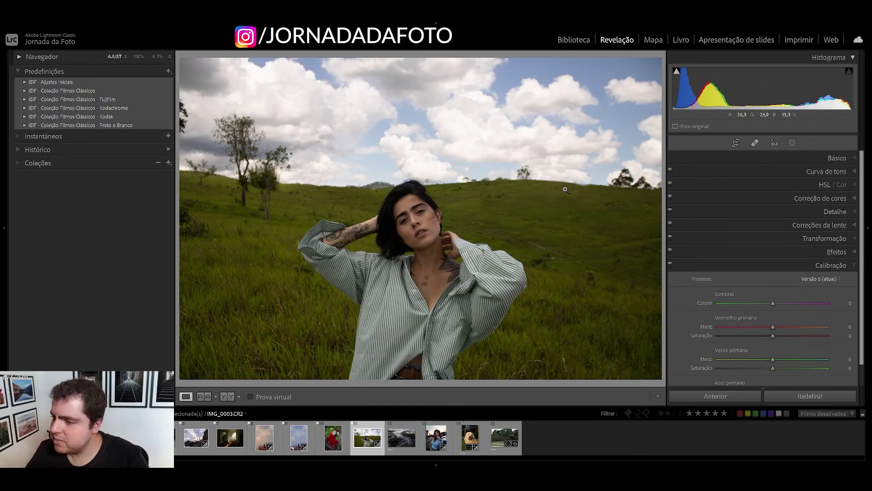
pyautogui.click(792, 143)
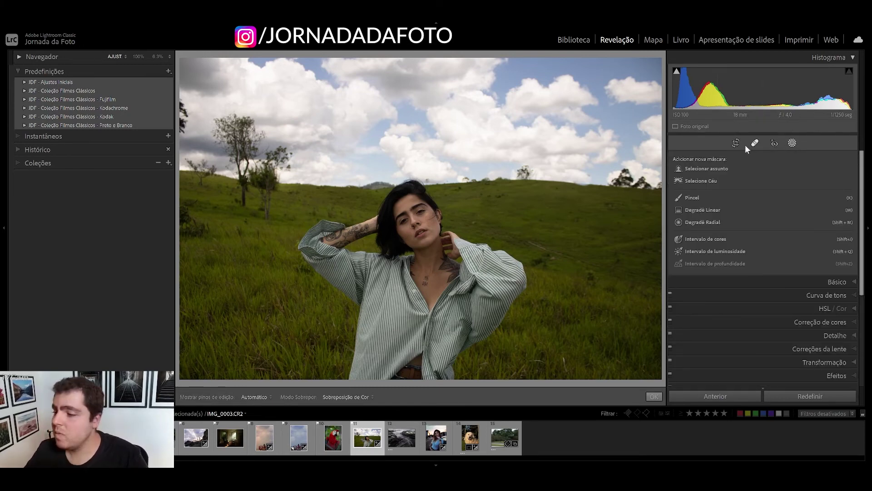
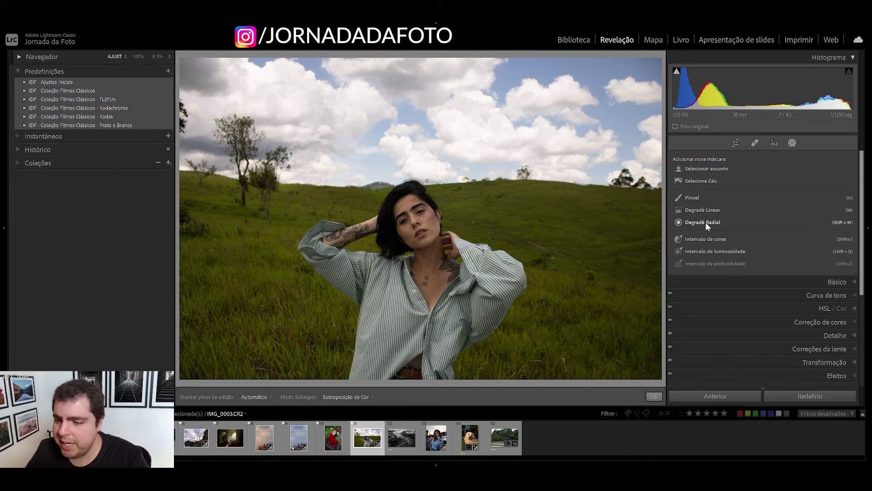
# Paint a size-11 brush mask over the woman's face.
pyautogui.click(693, 198)
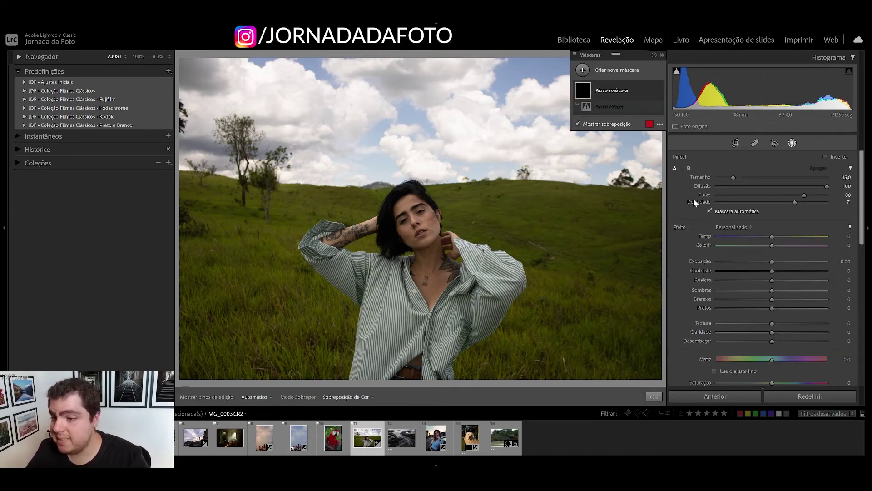
pyautogui.scroll(-3, 586, 200)
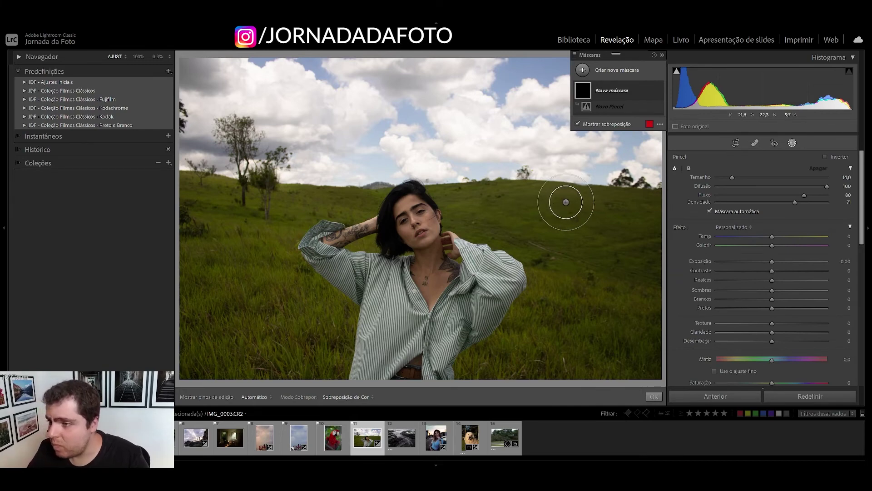
pyautogui.scroll(-3, 586, 200)
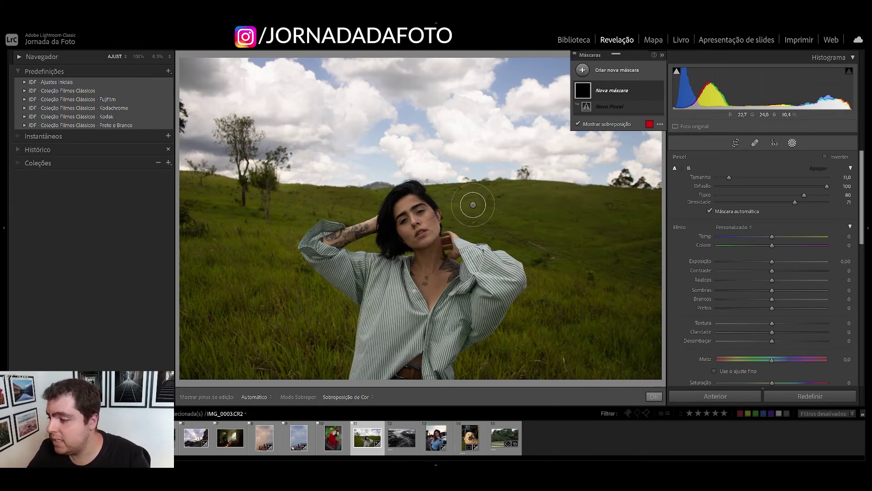
pyautogui.scroll(2, 458, 246)
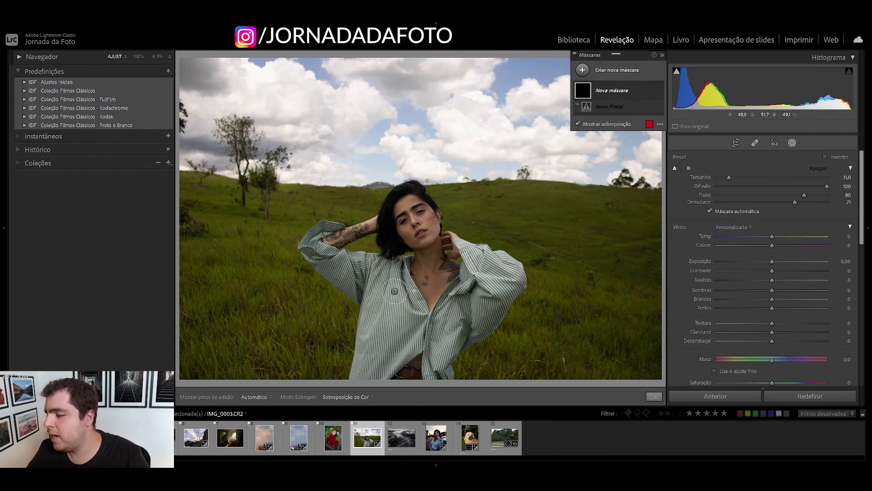
pyautogui.press('h')
pyautogui.moveTo(414, 218); pyautogui.dragTo(418, 227)
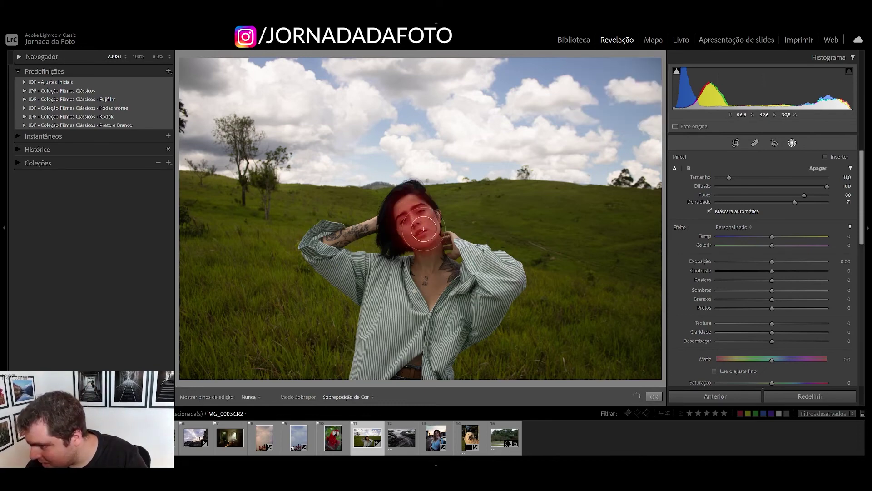
pyautogui.press('h')
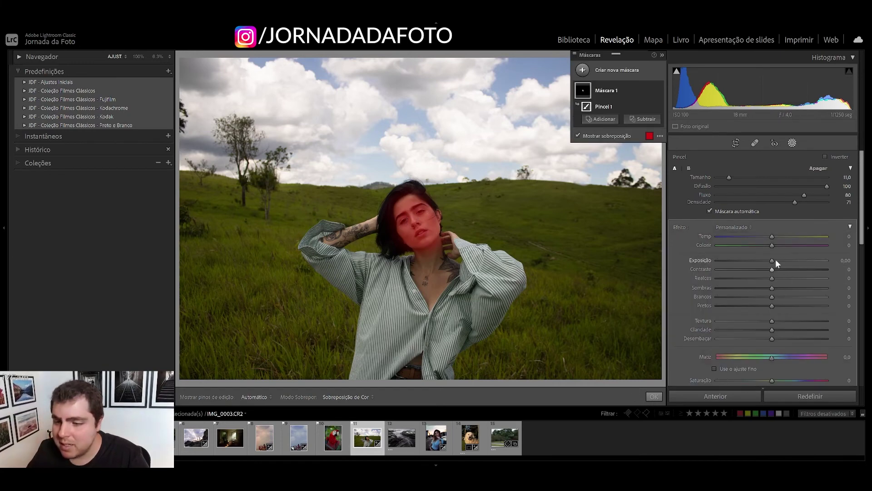
# Raise the face mask's exposure to +0.40 and rename it 'Rosto'.
pyautogui.press('o')
pyautogui.moveTo(773, 260); pyautogui.dragTo(778, 259)
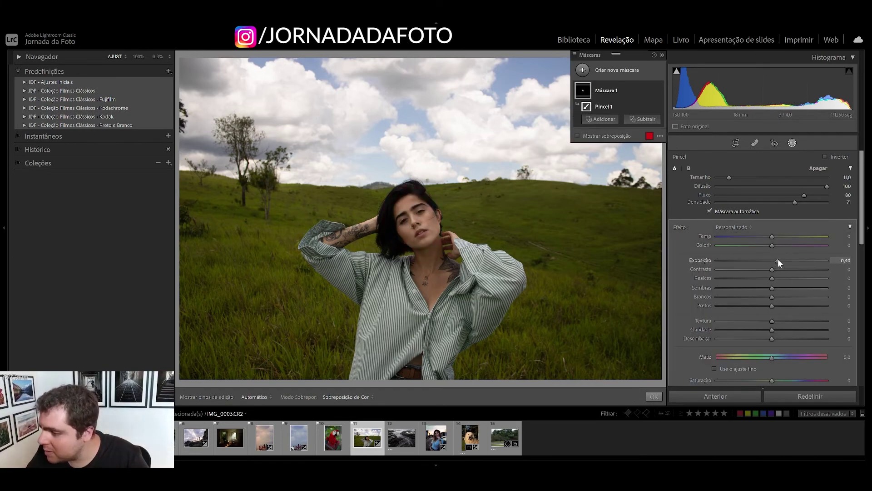
pyautogui.doubleClick(606, 89)
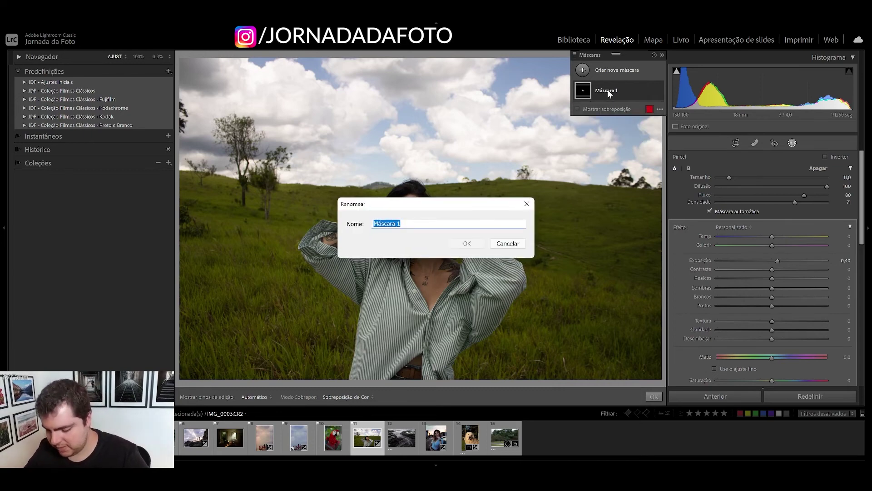
pyautogui.write('to')
pyautogui.press('Return')
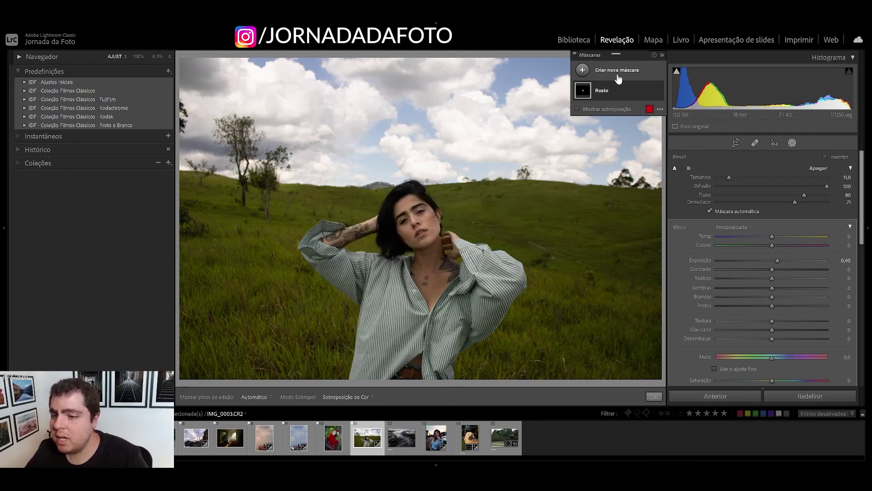
# Draw a radial gradient over the woman's body and raise its exposure to 0.33.
pyautogui.click(616, 72)
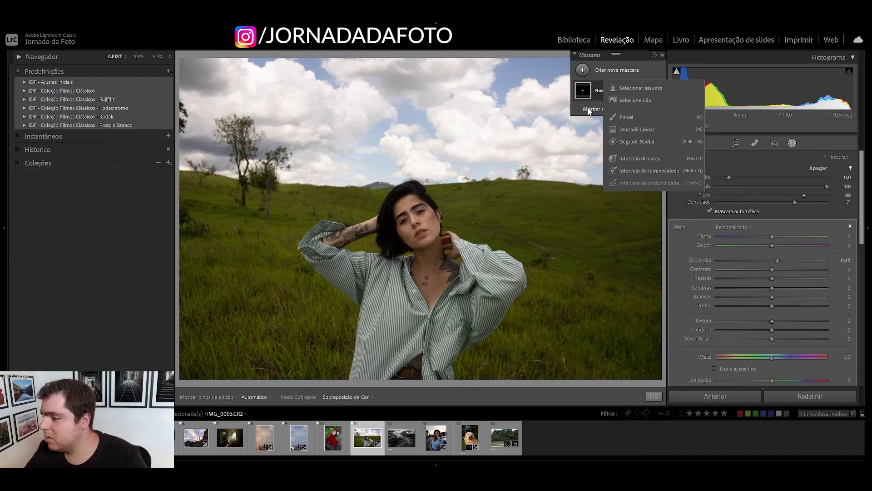
pyautogui.click(642, 141)
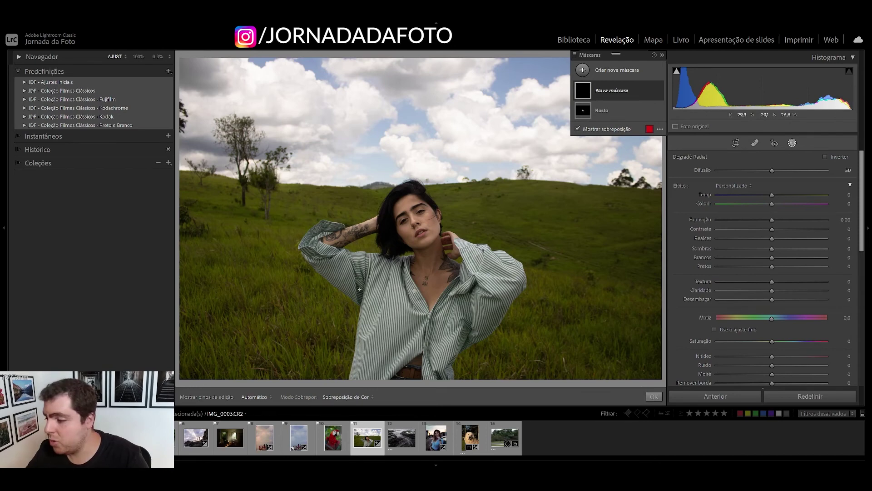
pyautogui.moveTo(408, 280)
pyautogui.mouseDown()
pyautogui.moveTo(419, 329)
pyautogui.moveTo(486, 409)
pyautogui.mouseUp()
pyautogui.moveTo(409, 281); pyautogui.dragTo(412, 303)
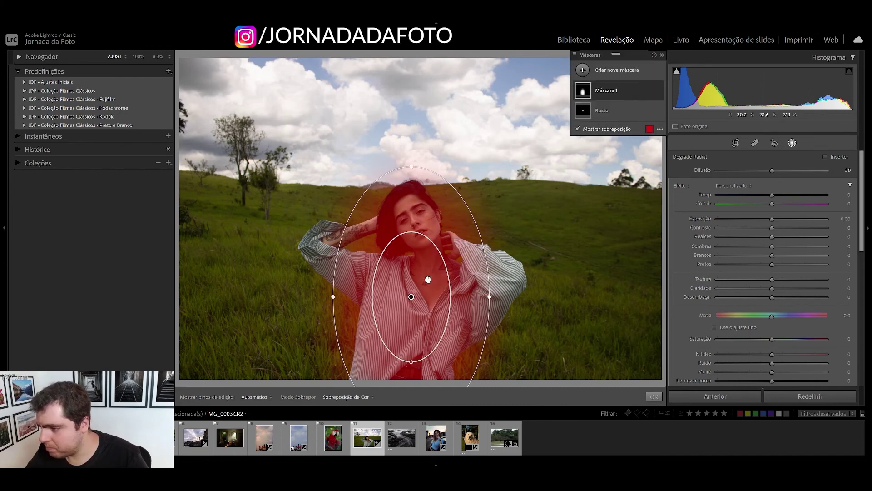
pyautogui.moveTo(772, 219); pyautogui.dragTo(777, 219)
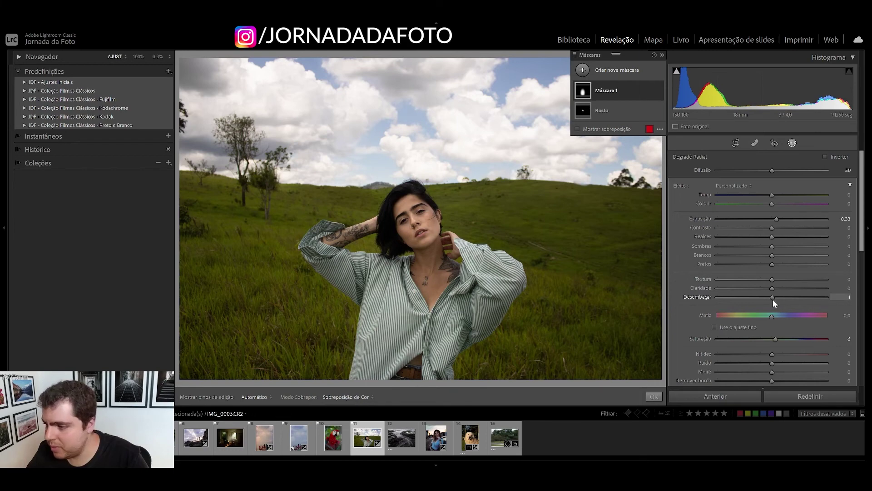
# Rename the radial body mask to 'Corpo'.
pyautogui.scroll(3, 773, 299)
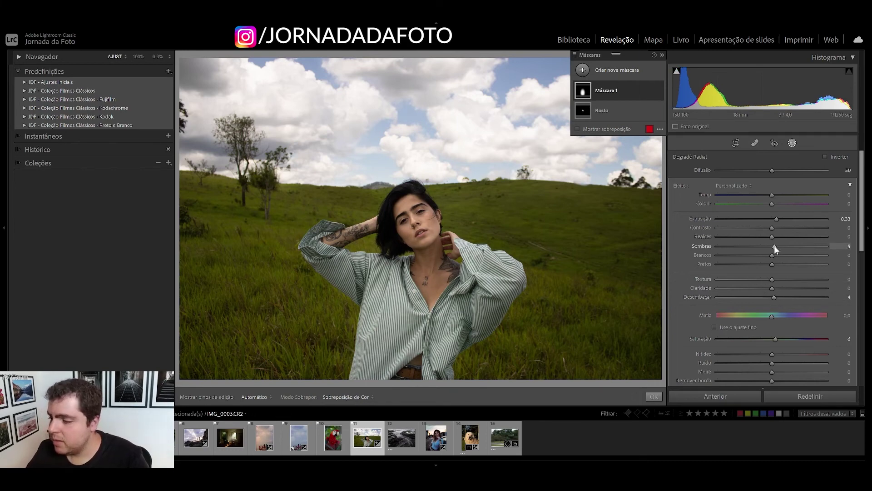
pyautogui.scroll(-3, 789, 260)
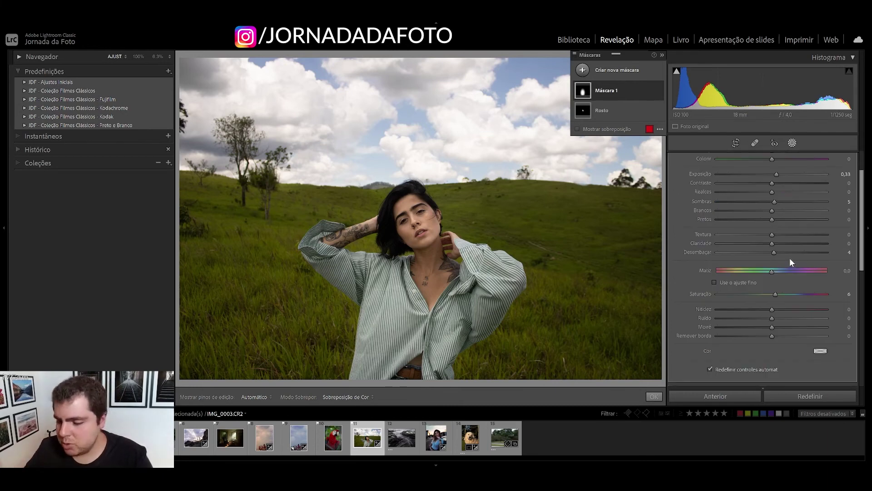
pyautogui.scroll(3, 781, 258)
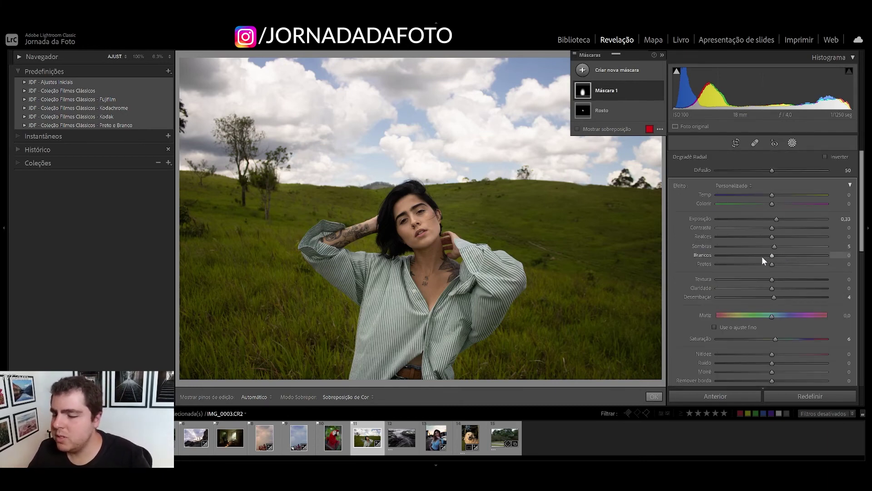
pyautogui.doubleClick(609, 90)
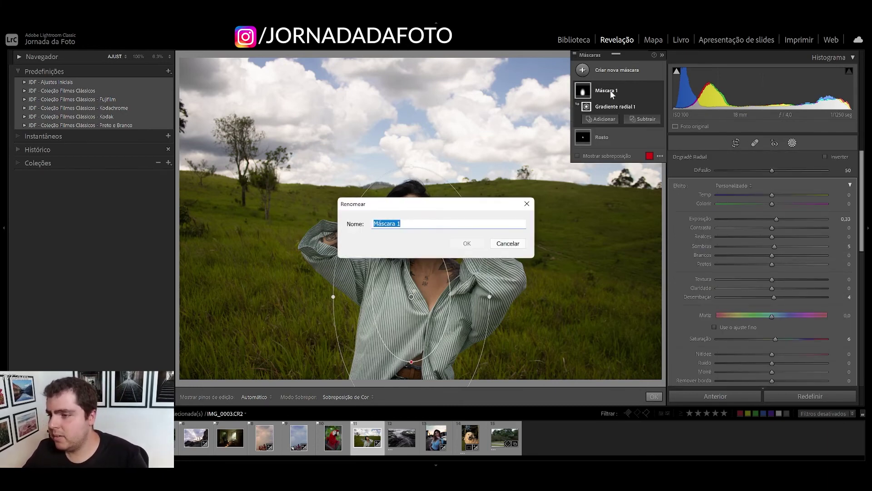
pyautogui.write('Corpo')
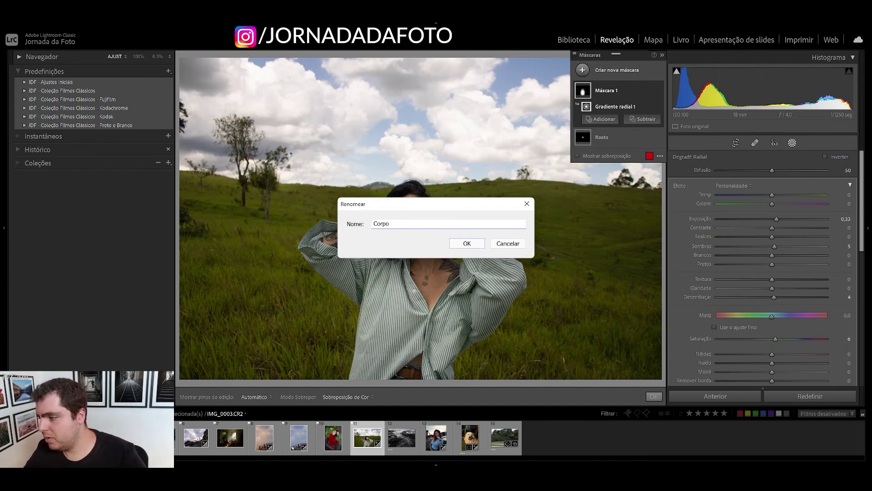
pyautogui.press('Return')
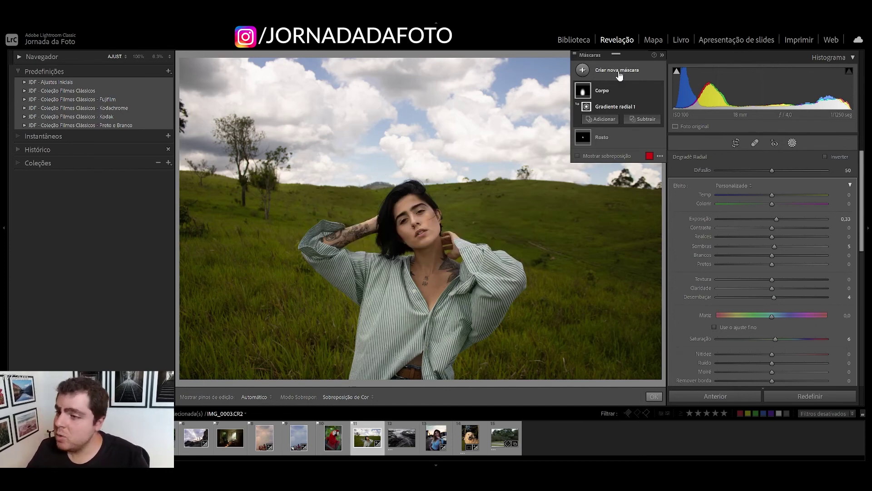
# Add a Select Subject mask on the woman with exposure +0.28.
pyautogui.click(620, 73)
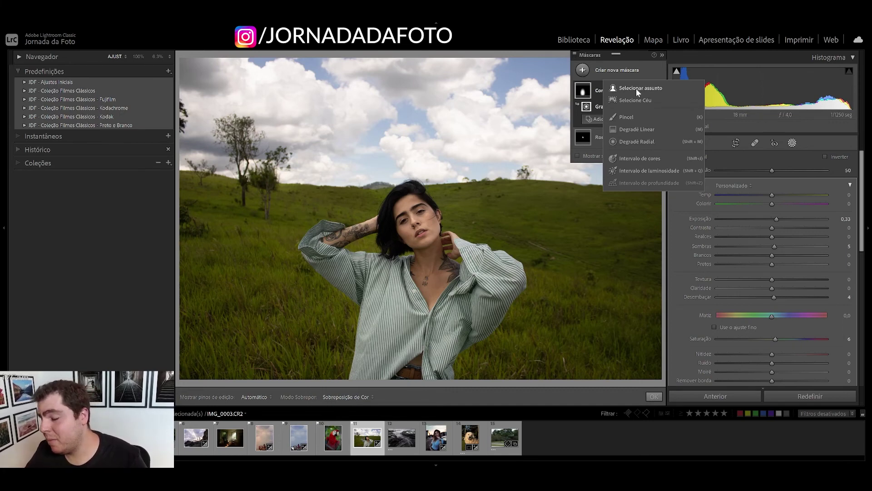
pyautogui.click(636, 89)
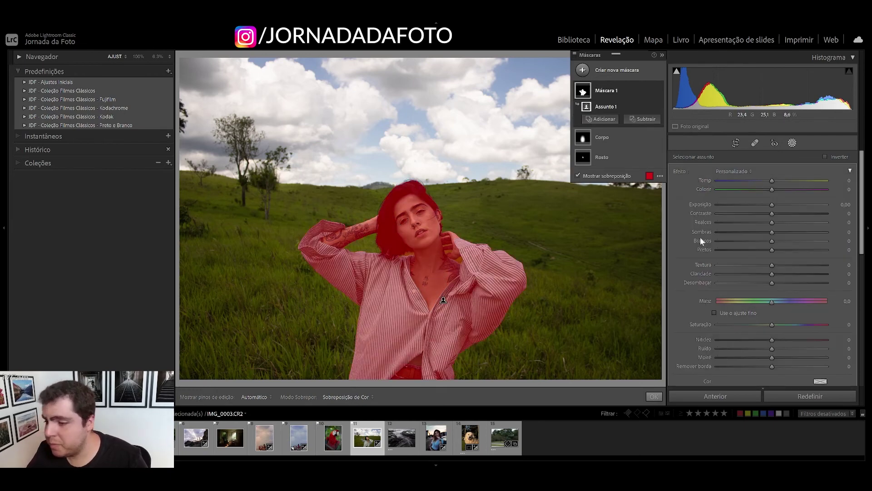
pyautogui.moveTo(773, 205); pyautogui.dragTo(777, 208)
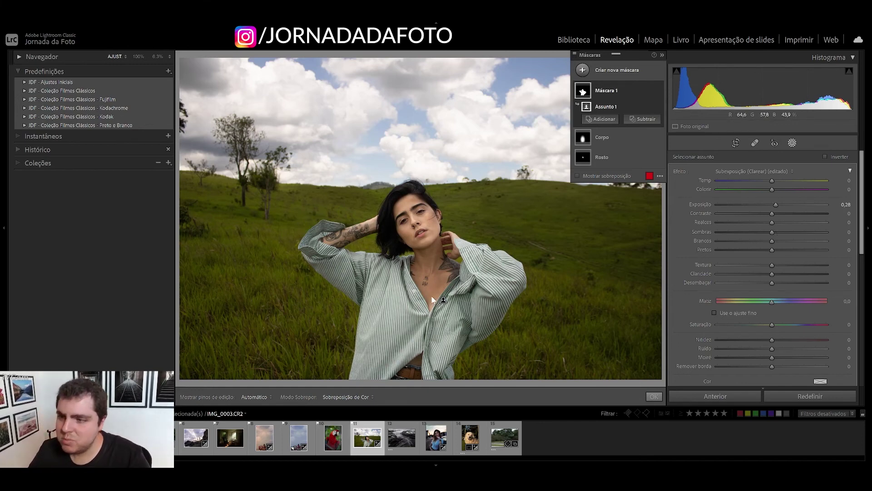
pyautogui.click(613, 76)
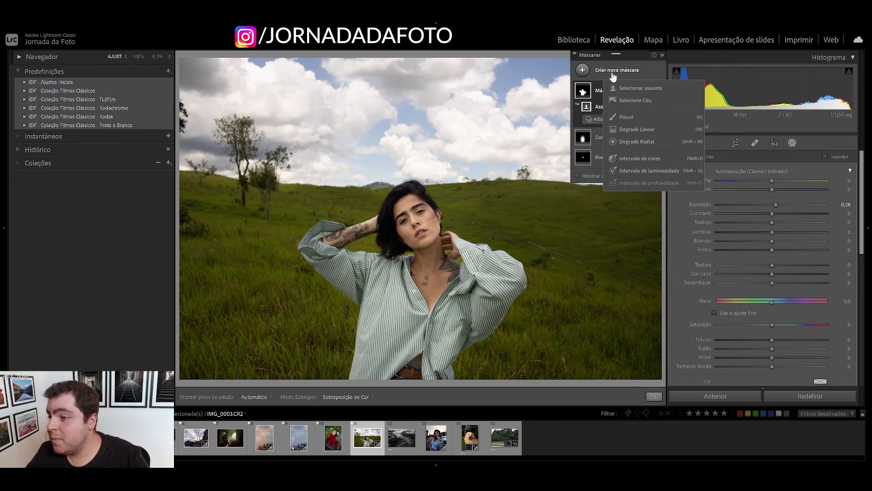
# Add a Select Sky mask with exposure −0.43 and saturation 29.
pyautogui.click(626, 99)
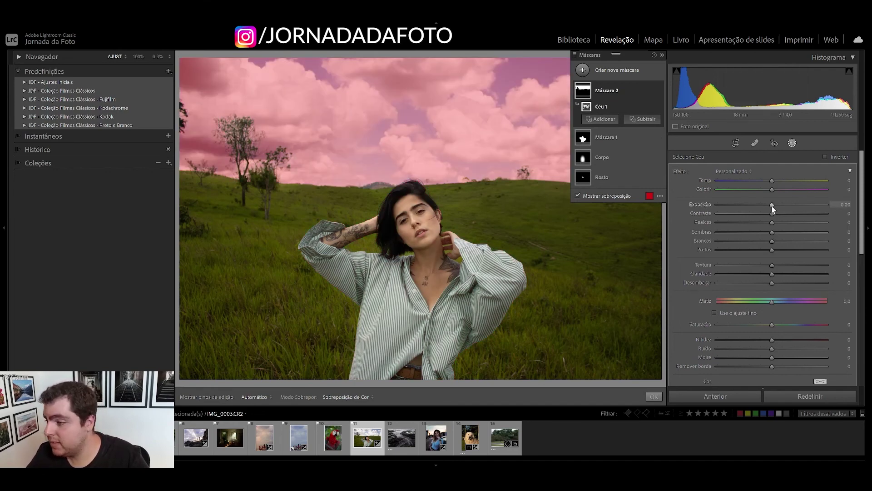
pyautogui.moveTo(771, 206); pyautogui.dragTo(765, 206)
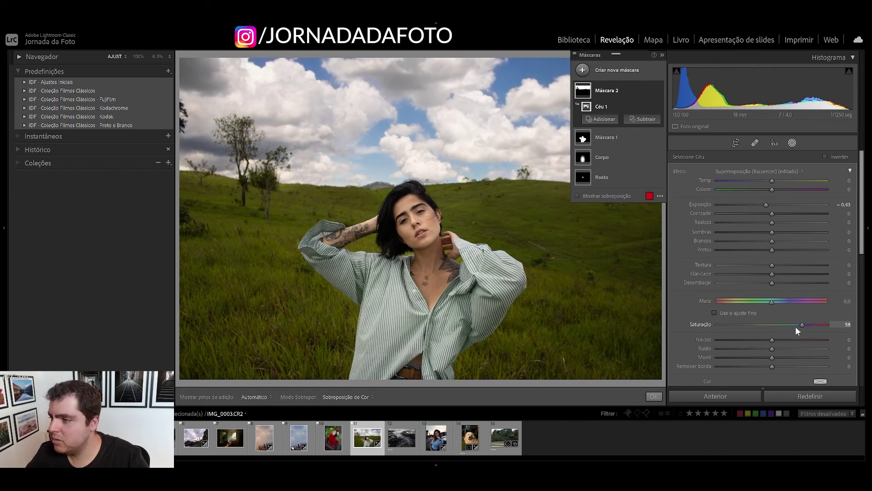
pyautogui.moveTo(798, 328); pyautogui.dragTo(787, 328)
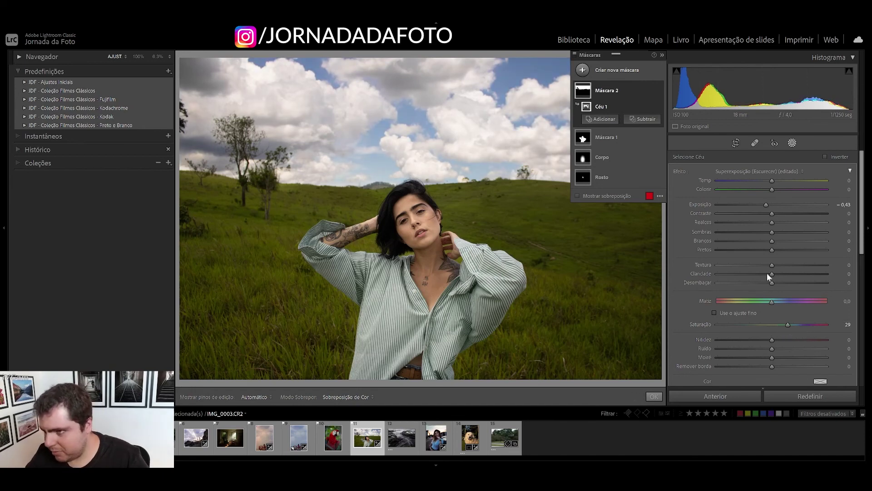
# Add a linear gradient from sky to horizon at −0.85 exposure, then show the Library grid.
pyautogui.click(625, 69)
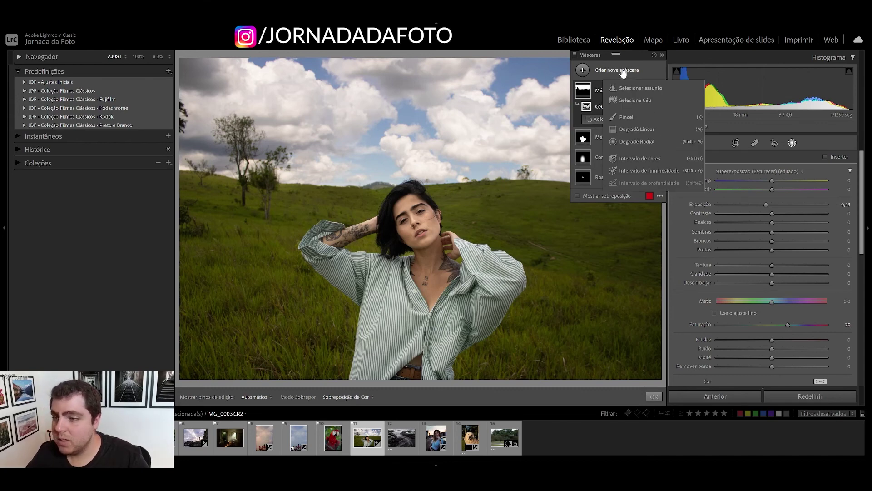
pyautogui.click(644, 132)
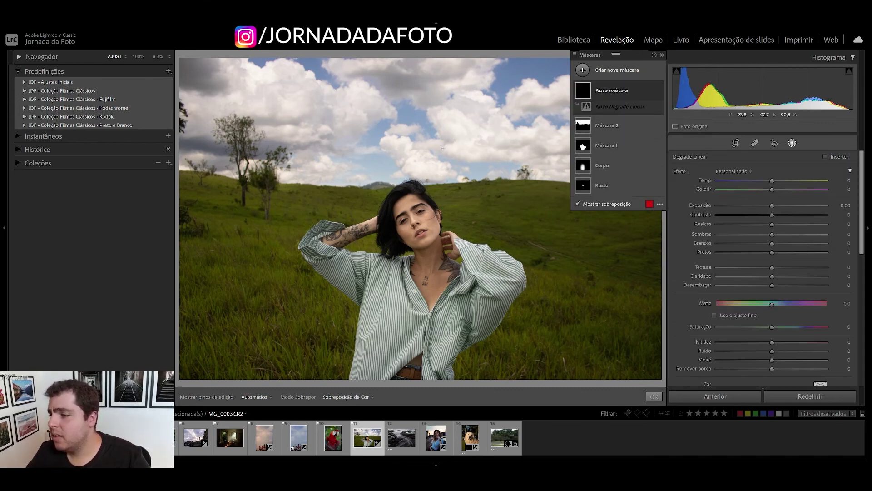
pyautogui.moveTo(418, 143); pyautogui.dragTo(418, 248)
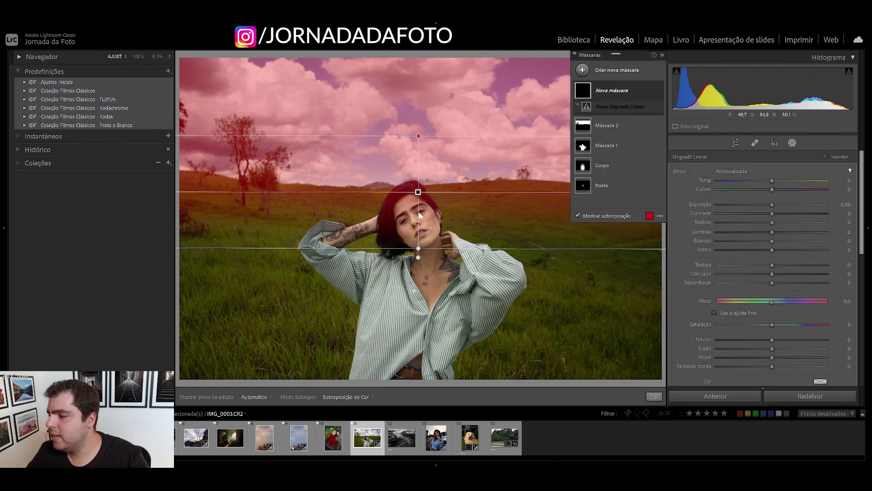
pyautogui.moveTo(419, 192); pyautogui.dragTo(419, 183)
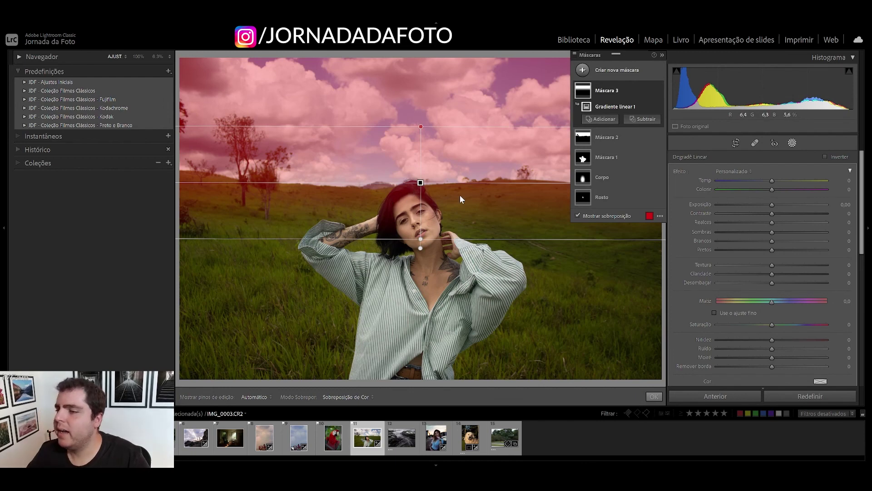
pyautogui.moveTo(773, 205); pyautogui.dragTo(762, 205)
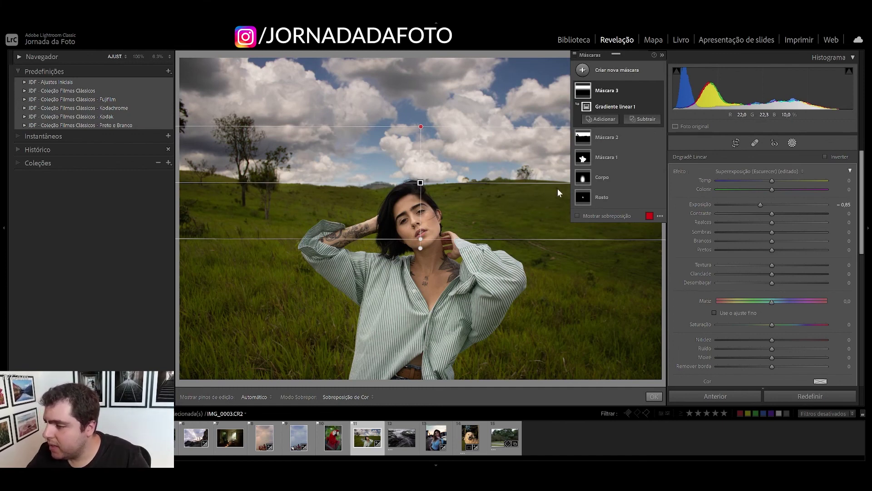
pyautogui.click(622, 140)
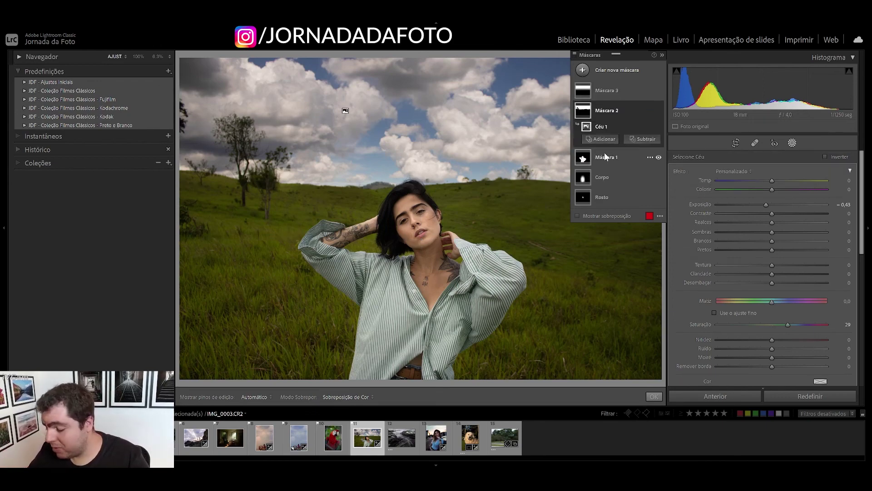
pyautogui.press('g')
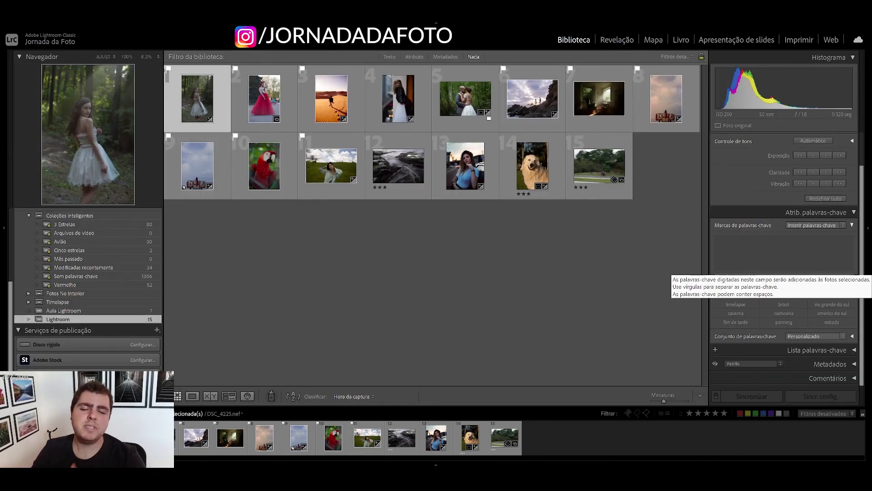